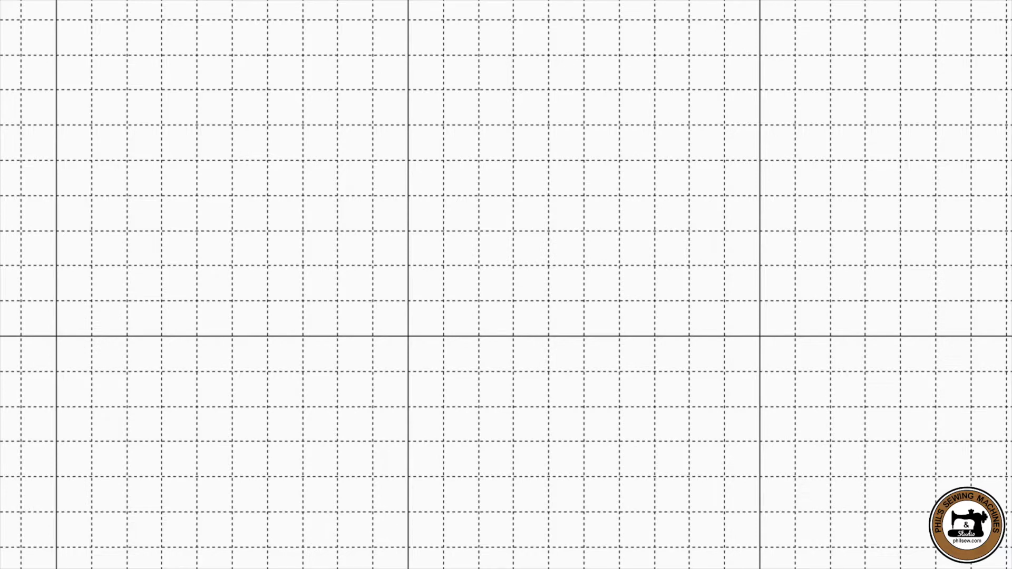
Start a new page with the WOVEN FABRICS recipe and read through its recipe description.
key("ctrl+n")
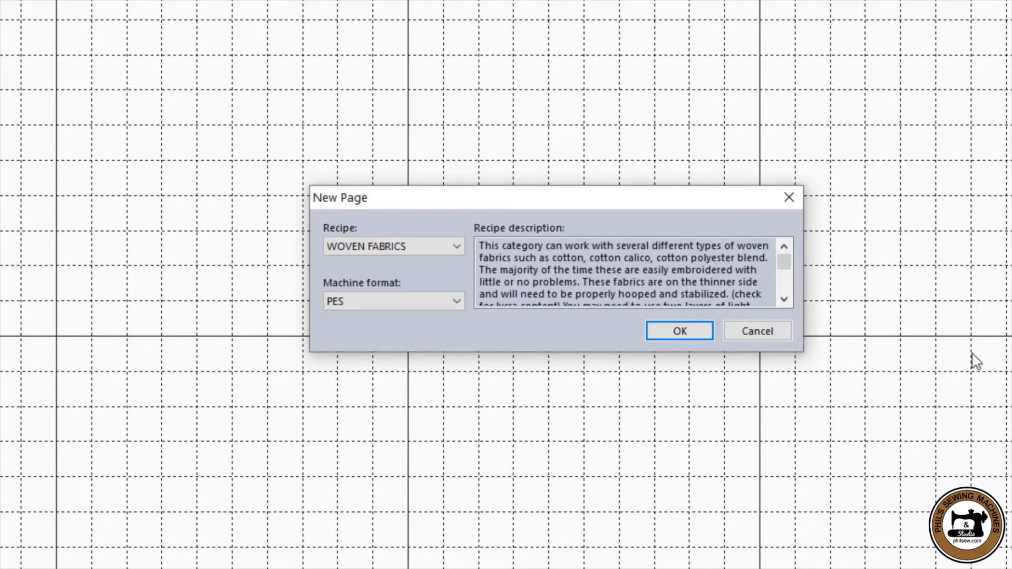
left_click(457, 246)
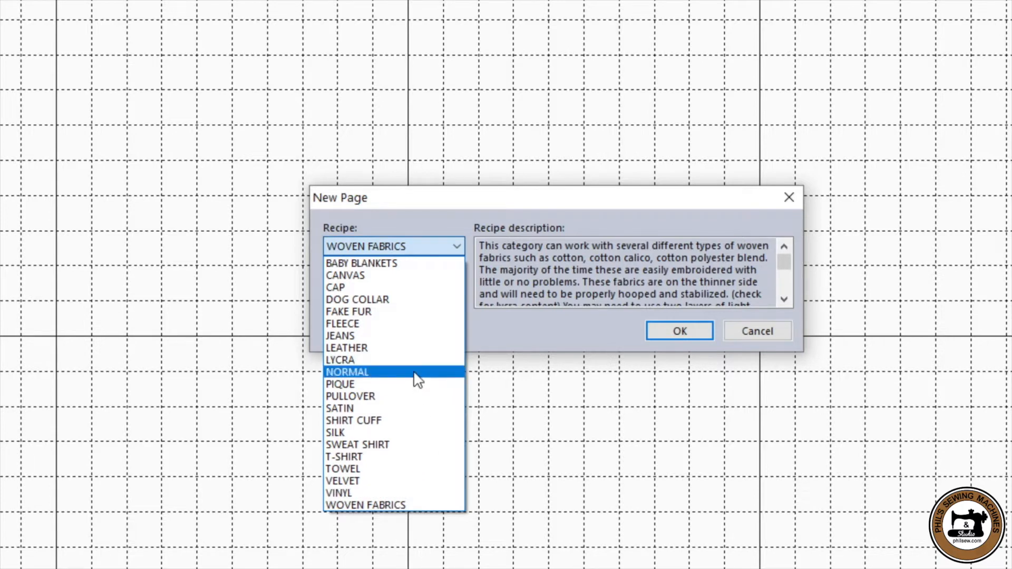
left_click(413, 250)
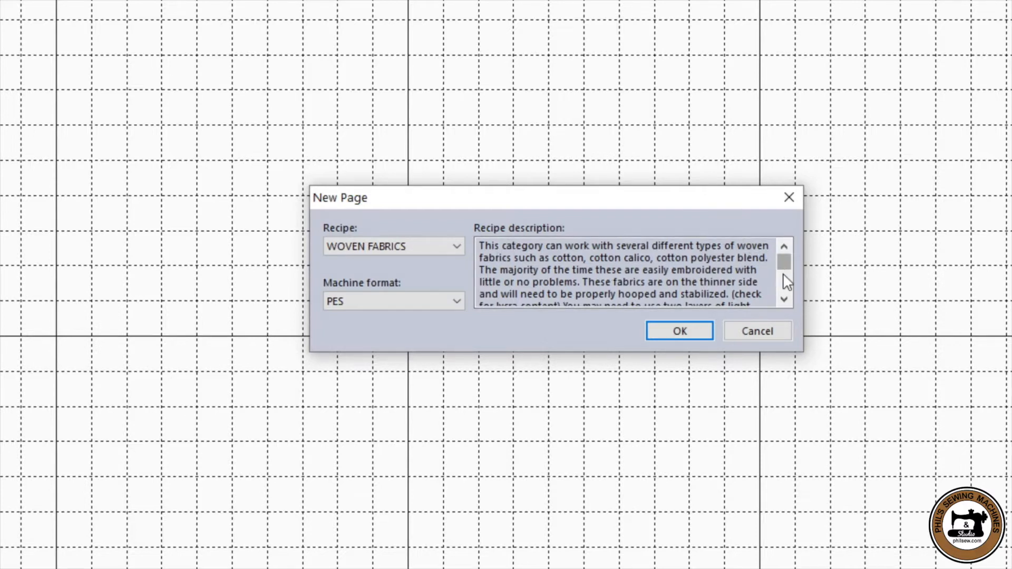
left_click_drag(785, 267, 785, 271)
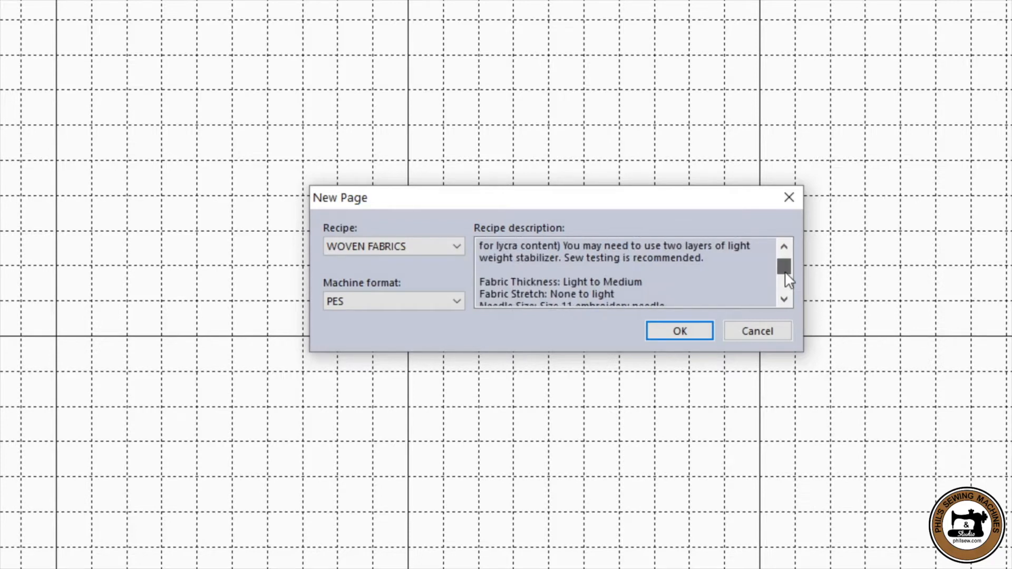
left_click_drag(785, 271, 782, 274)
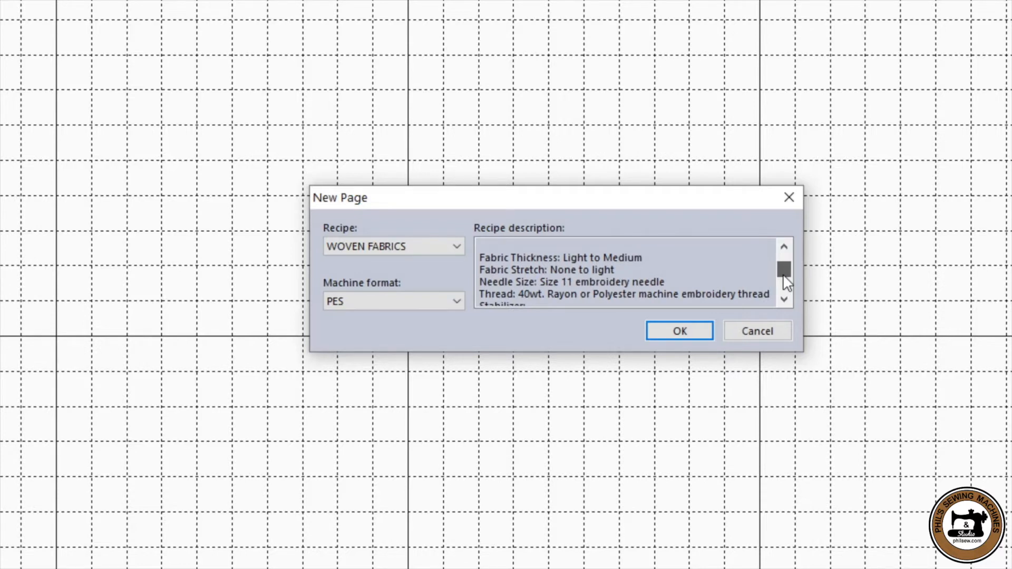
left_click_drag(782, 274, 781, 281)
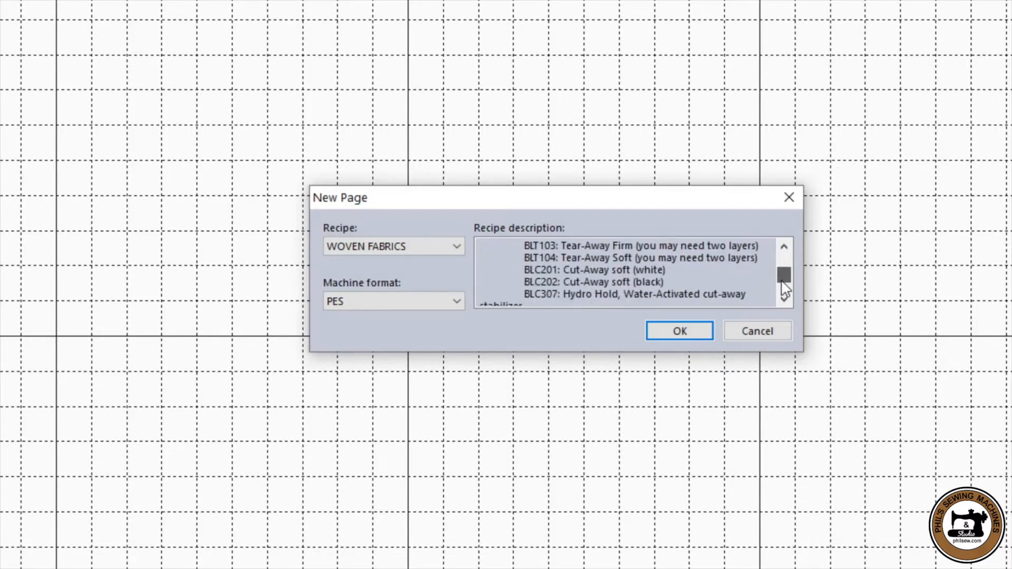
left_click_drag(782, 281, 780, 294)
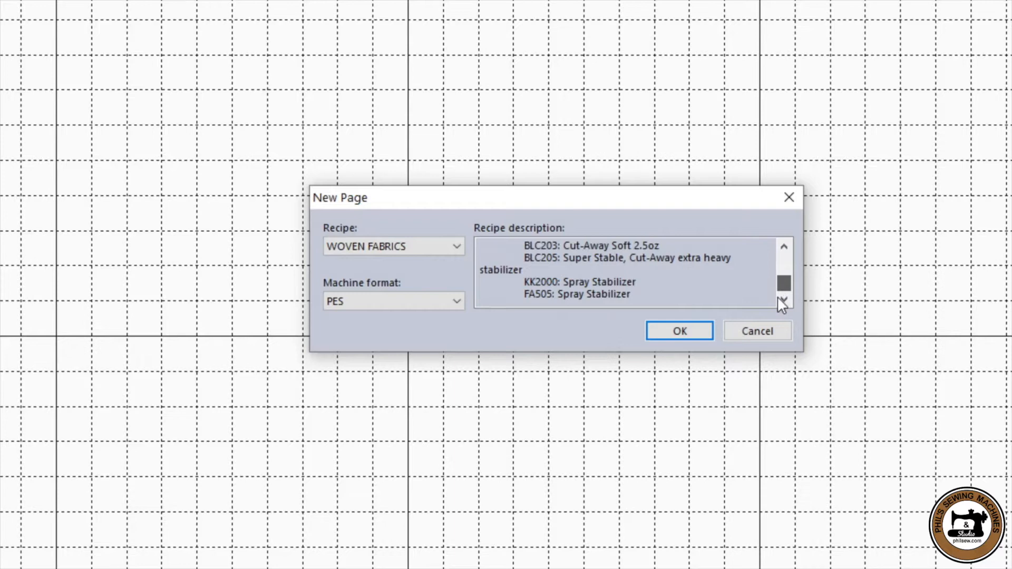
left_click_drag(780, 304, 917, 277)
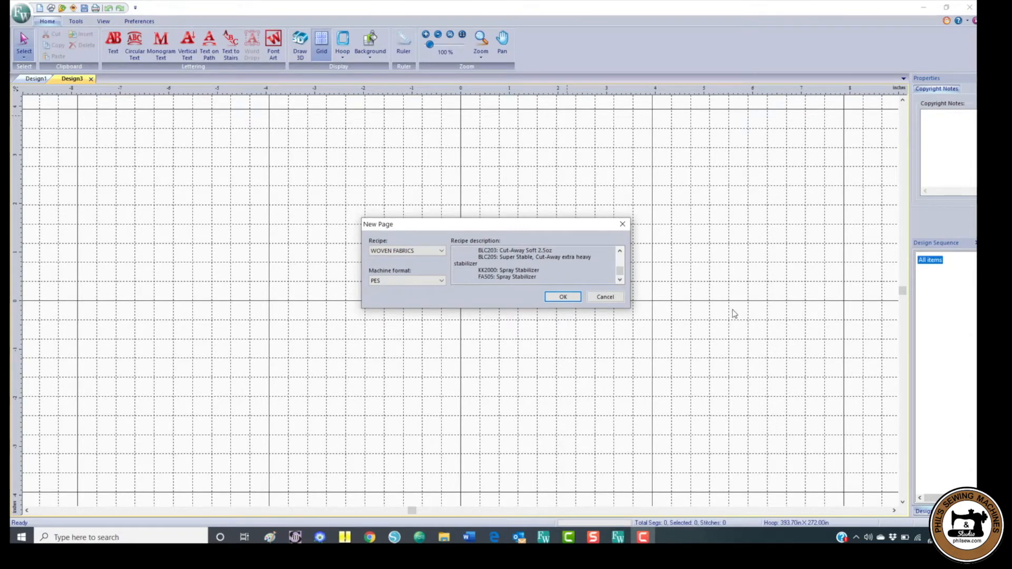
Keep PES as the machine format and create the new page.
left_click(442, 281)
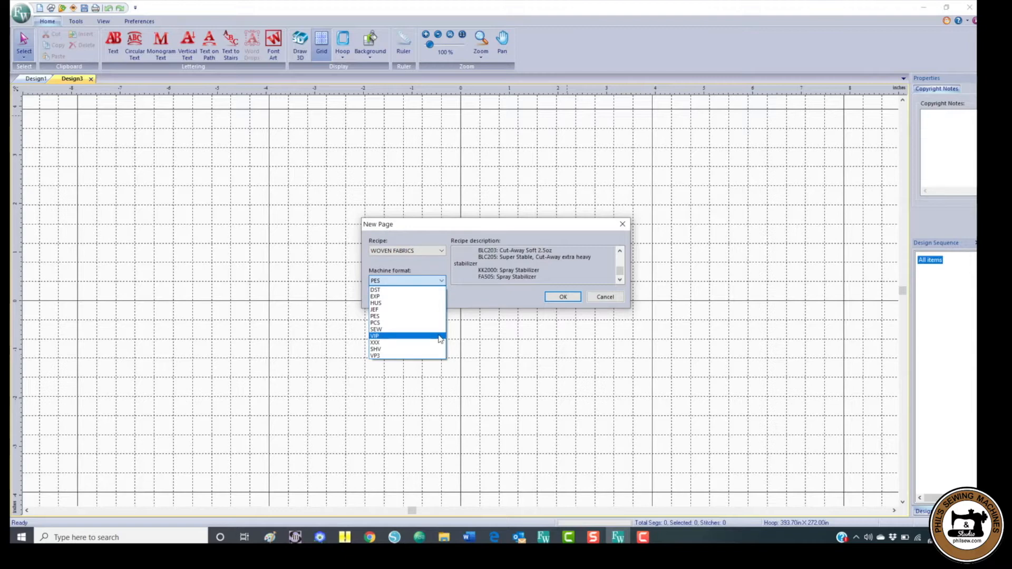
left_click(384, 283)
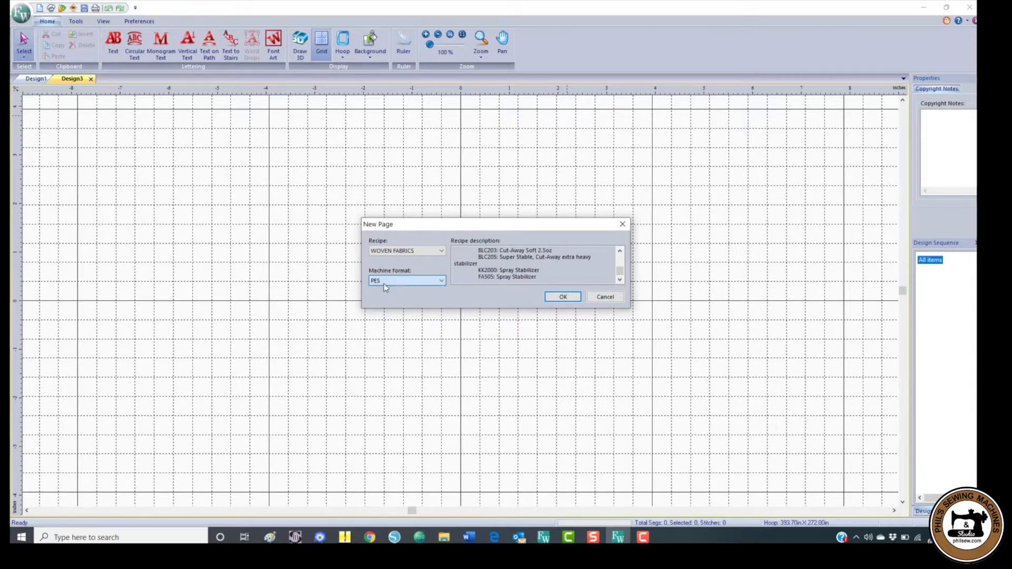
left_click(567, 298)
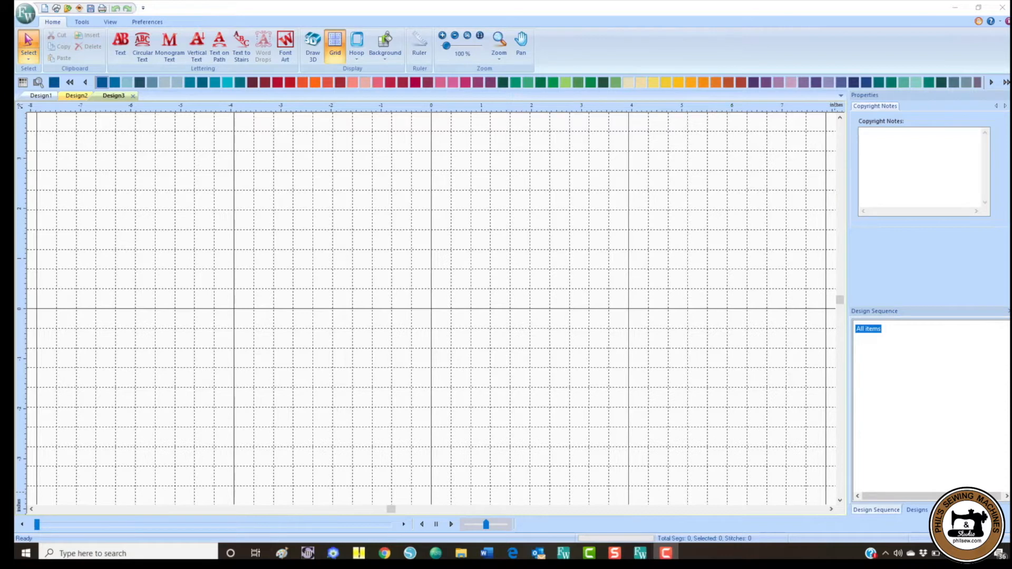
Define a new PES hoop named Solaris with a width of 408 and a height of 272.
left_click(358, 59)
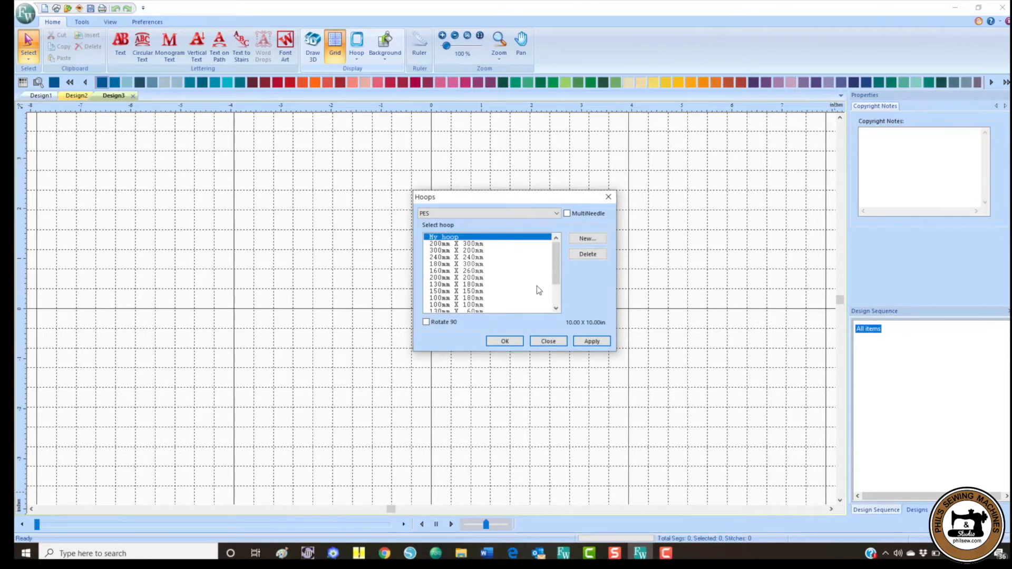
scroll(533, 274, "down", 1)
scroll(533, 279, "down", 1)
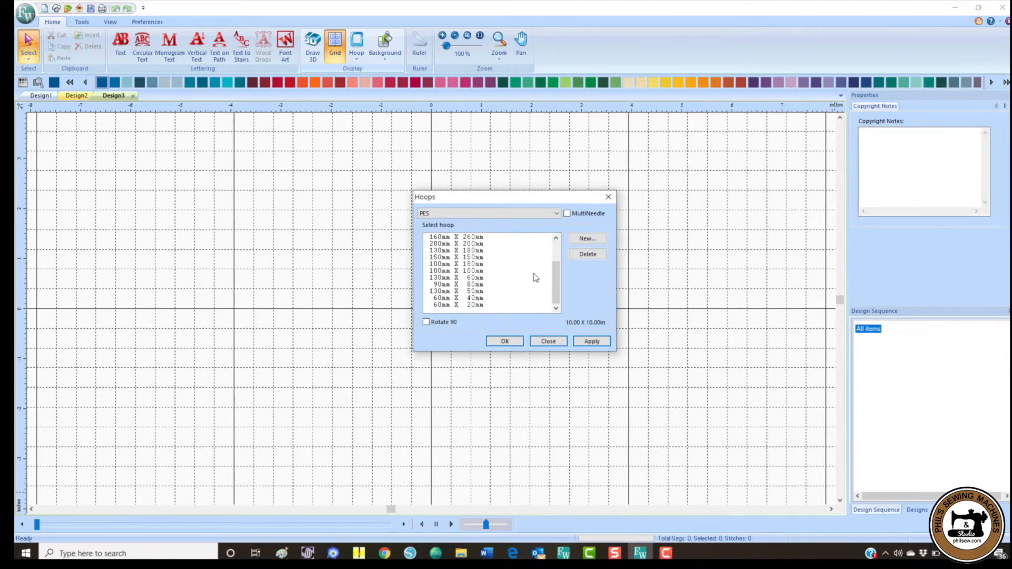
scroll(533, 273, "up", 3)
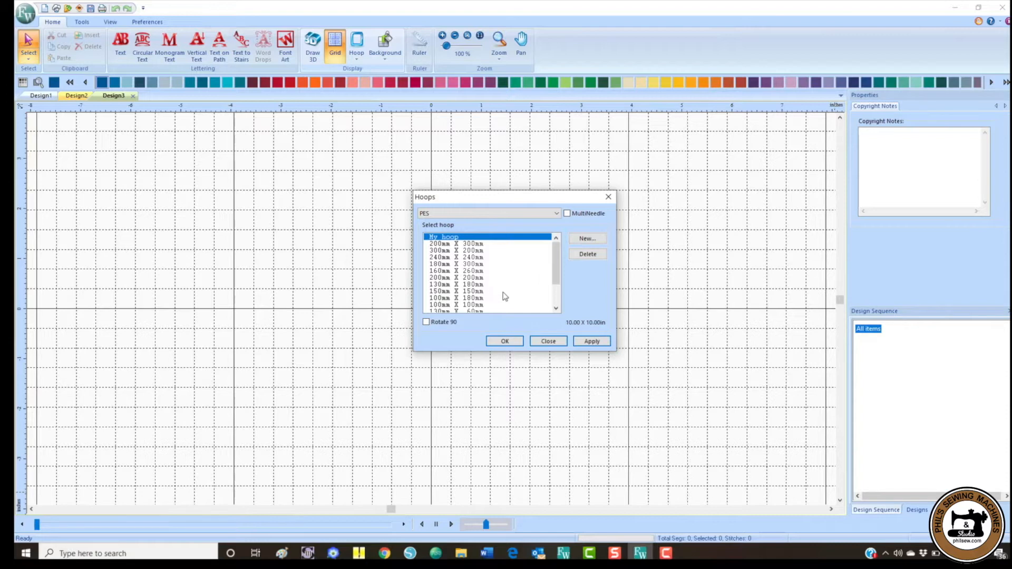
left_click(586, 239)
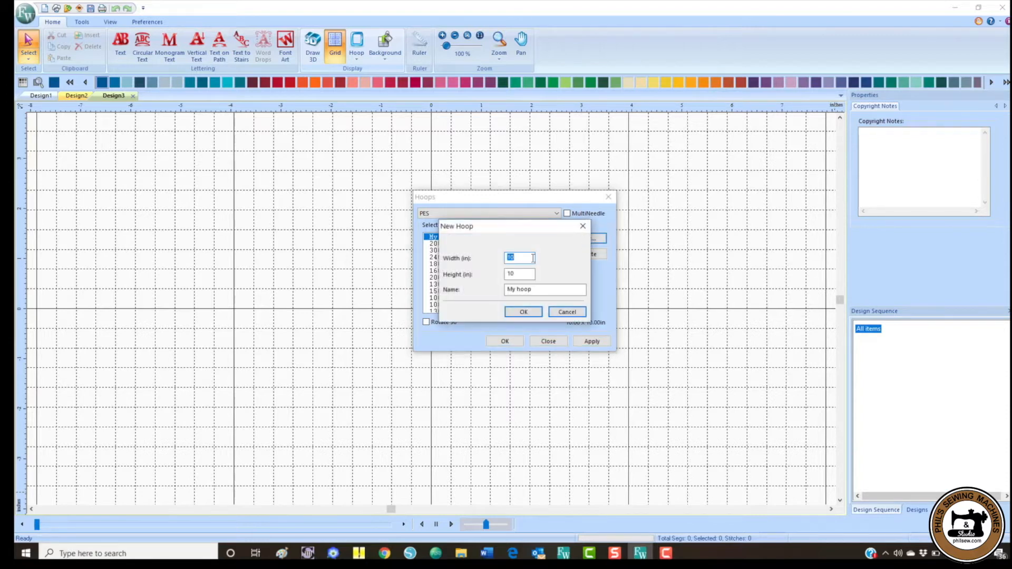
type("408")
left_click(517, 277)
double_click(518, 278)
type("272")
left_click_drag(539, 294, 467, 291)
type("Solaris")
left_click(523, 311)
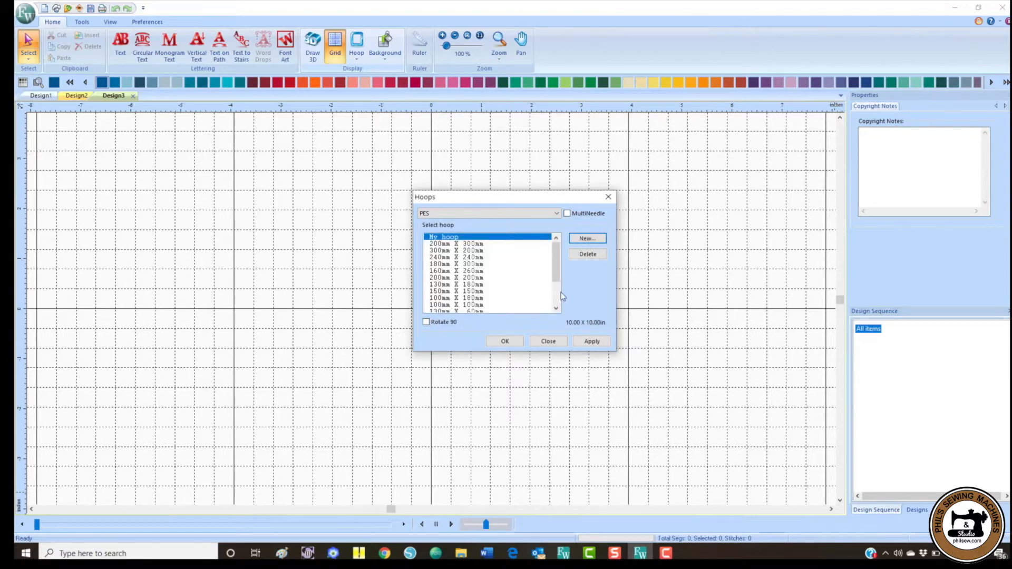
Apply the Solaris hoop from the hoop list to the design and close the hoop settings.
left_click_drag(558, 267, 557, 291)
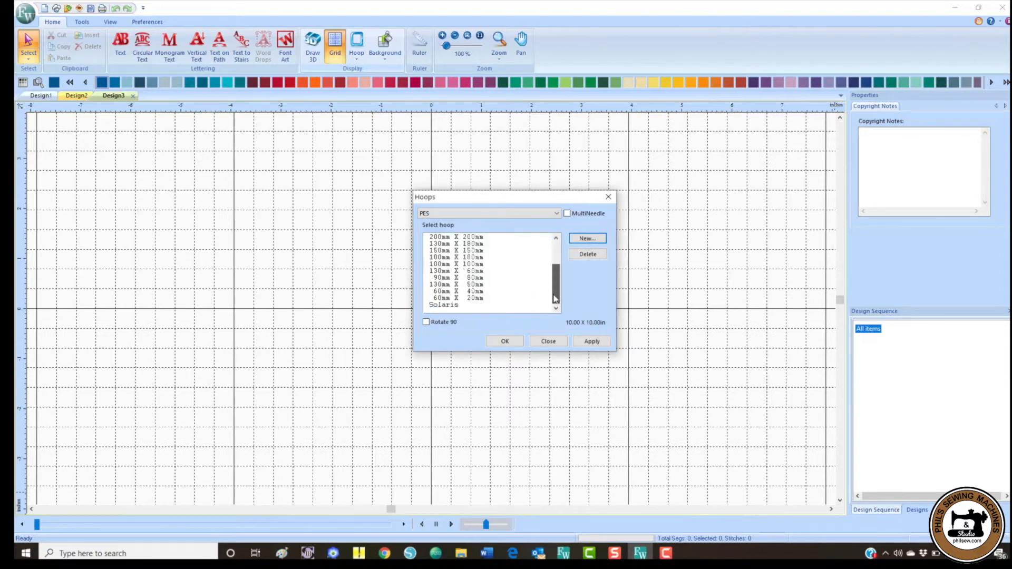
left_click(451, 306)
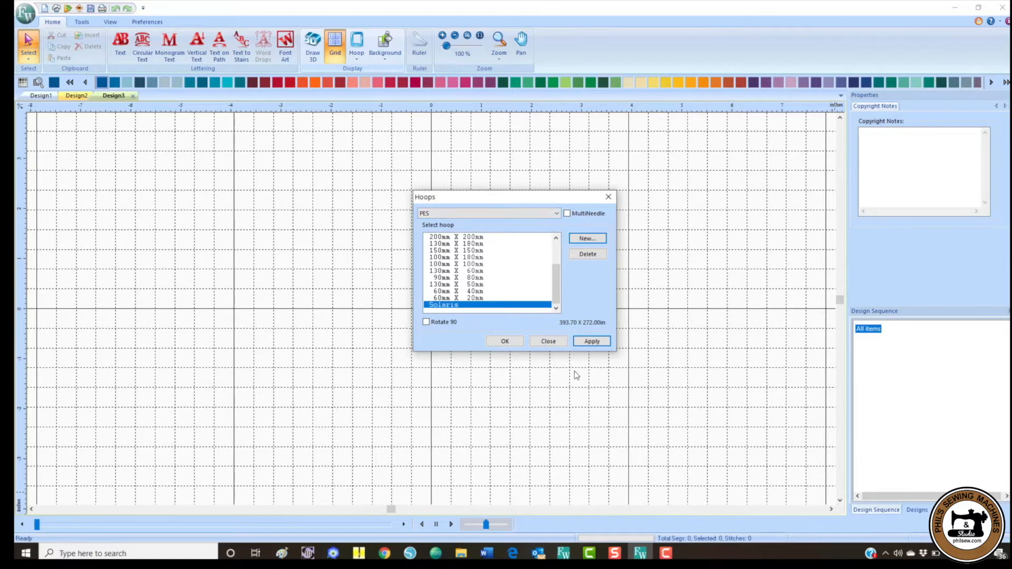
left_click(554, 341)
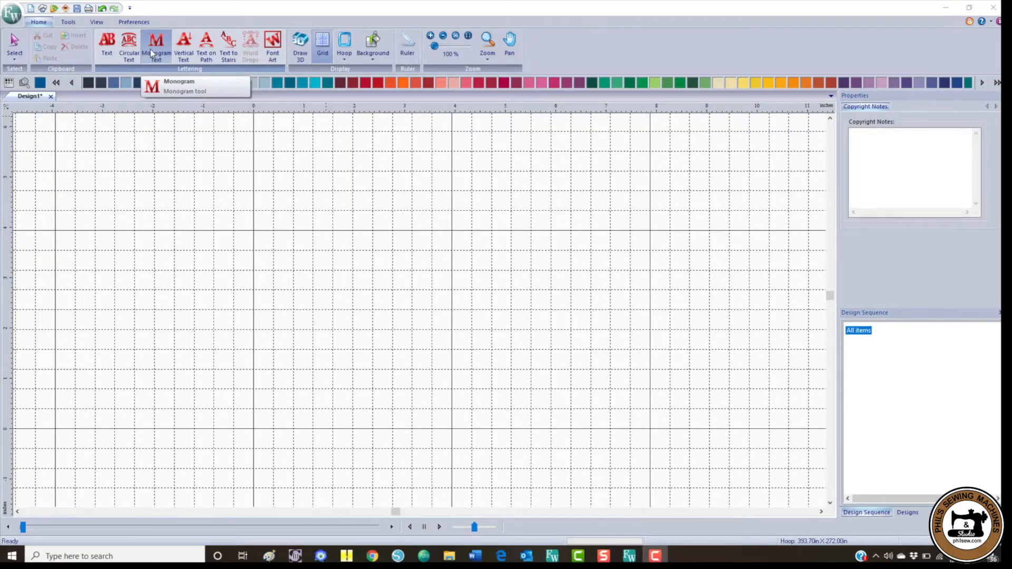
Place a monogram text on the design page using the Round Monogram font.
left_click(151, 47)
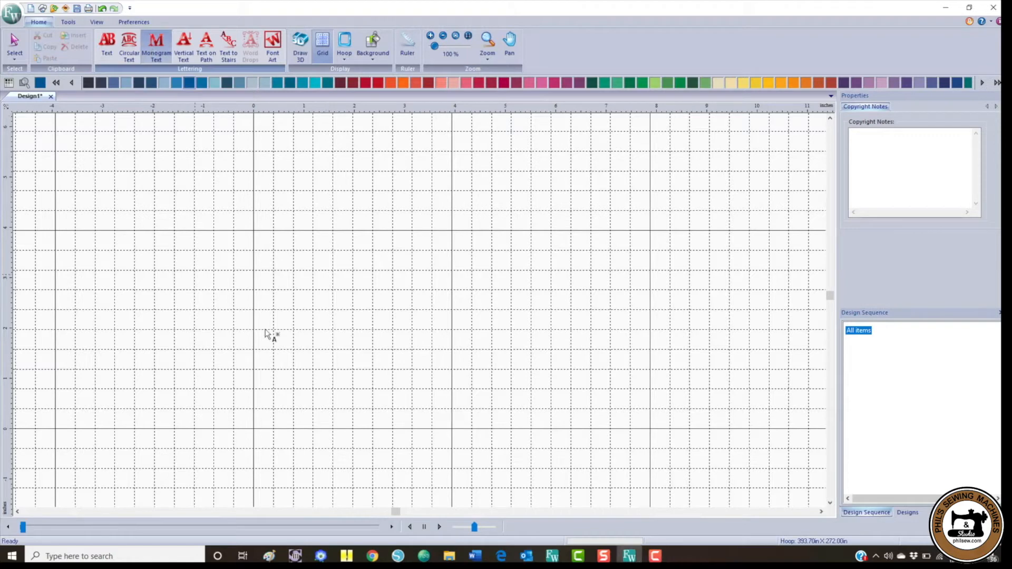
left_click(447, 298)
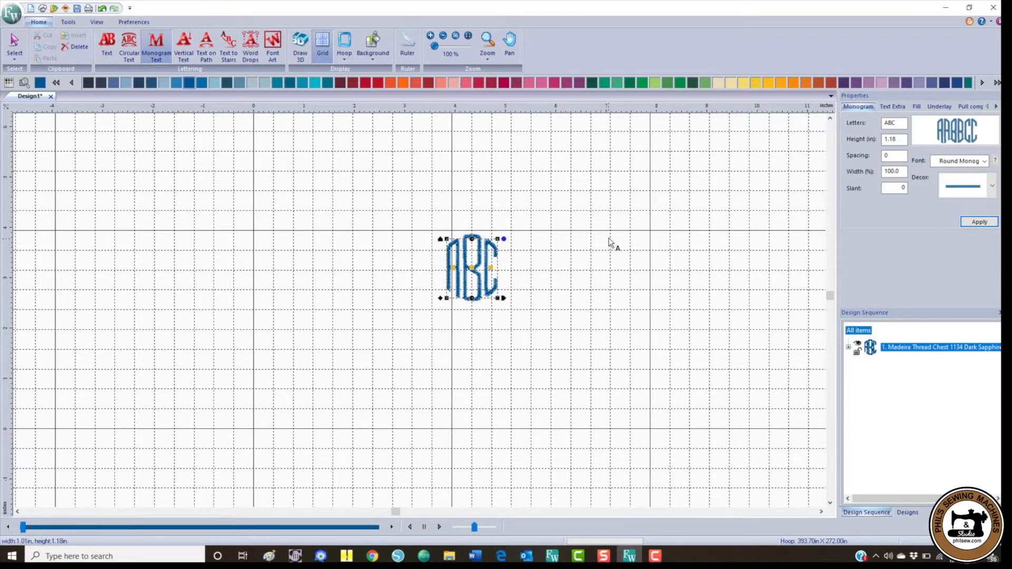
left_click(983, 162)
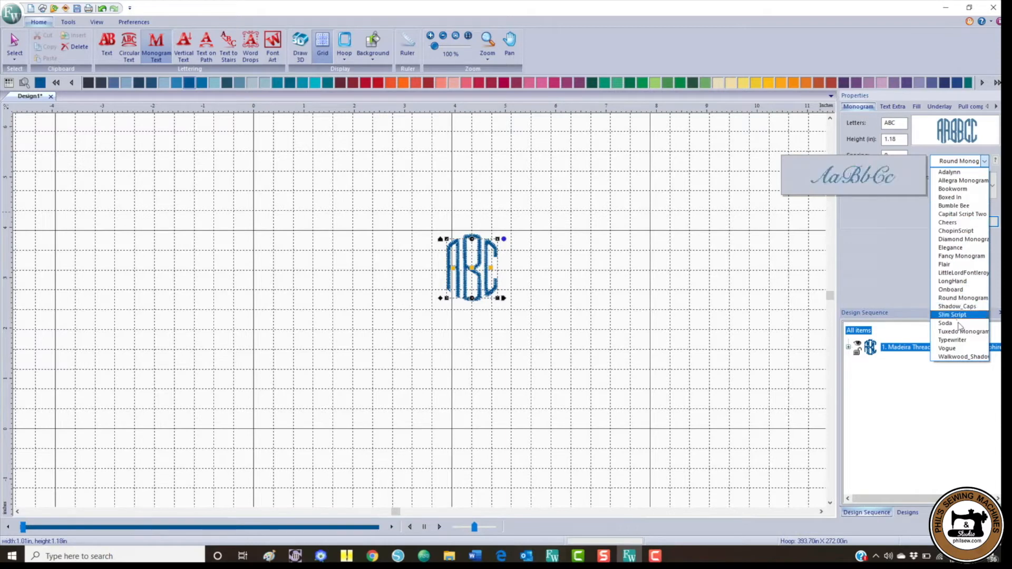
left_click(964, 298)
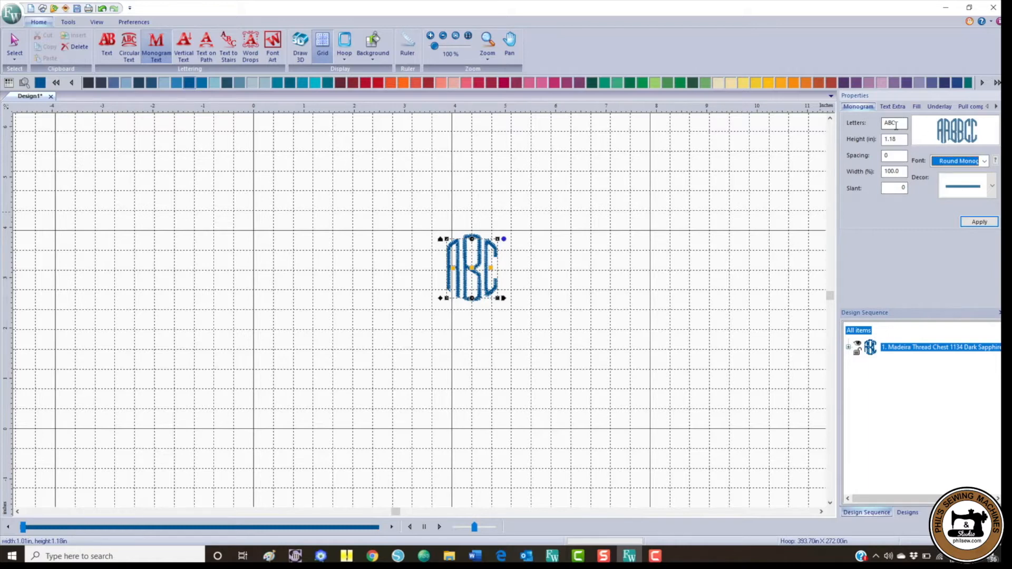
Change the monogram letters to CCA and show the design in 3D.
left_click_drag(898, 124, 857, 127)
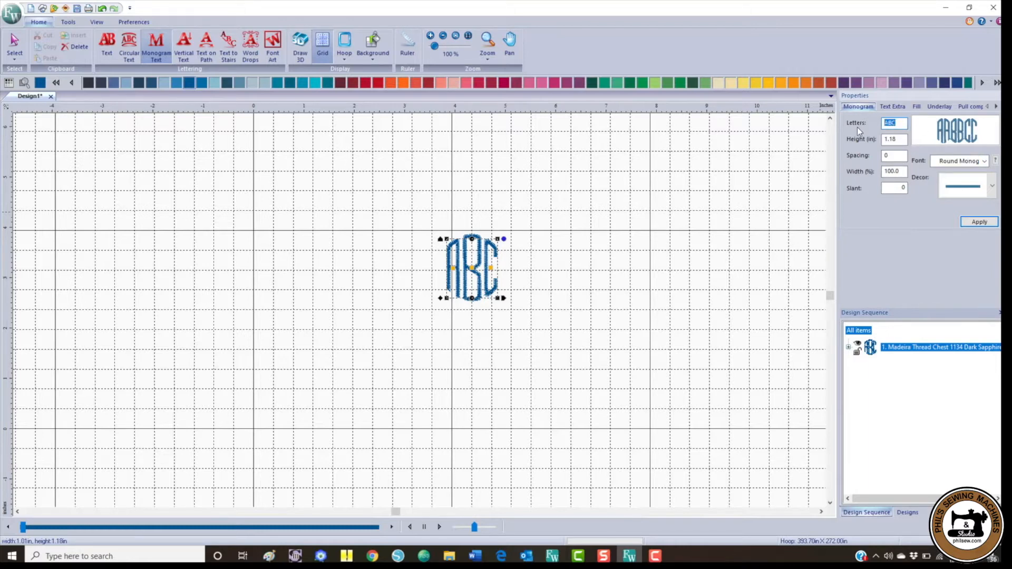
type("CCA")
left_click(978, 222)
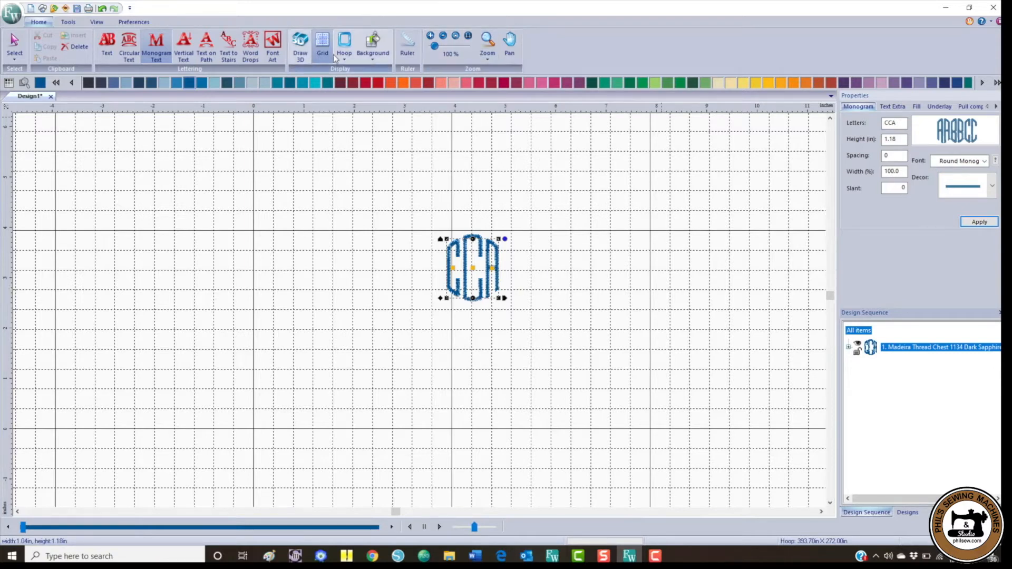
left_click(300, 48)
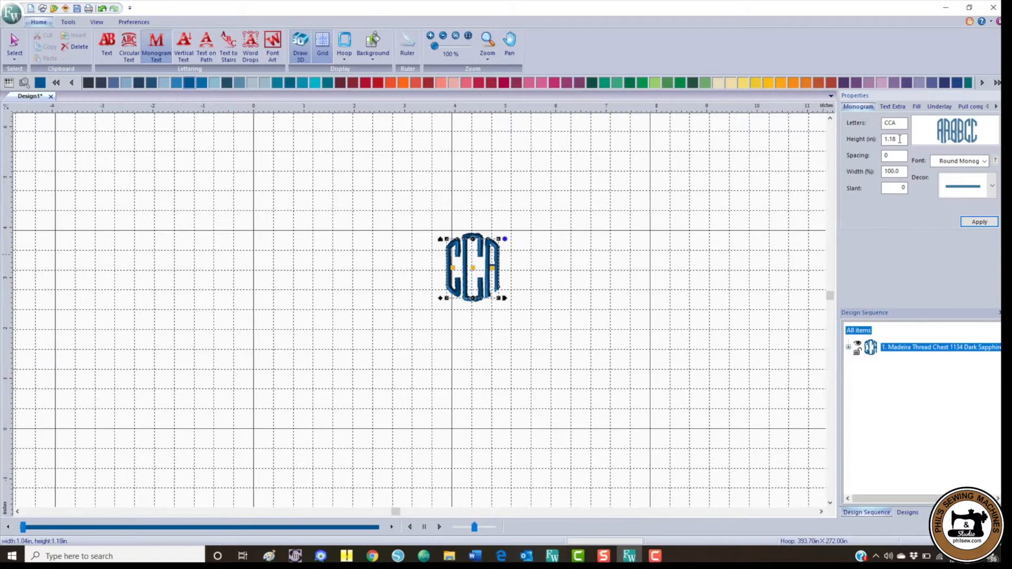
Set the monogram height to 8 inches, accept the satin width warning and fit the whole monogram in view.
left_click_drag(900, 139, 859, 138)
type("8")
left_click(979, 222)
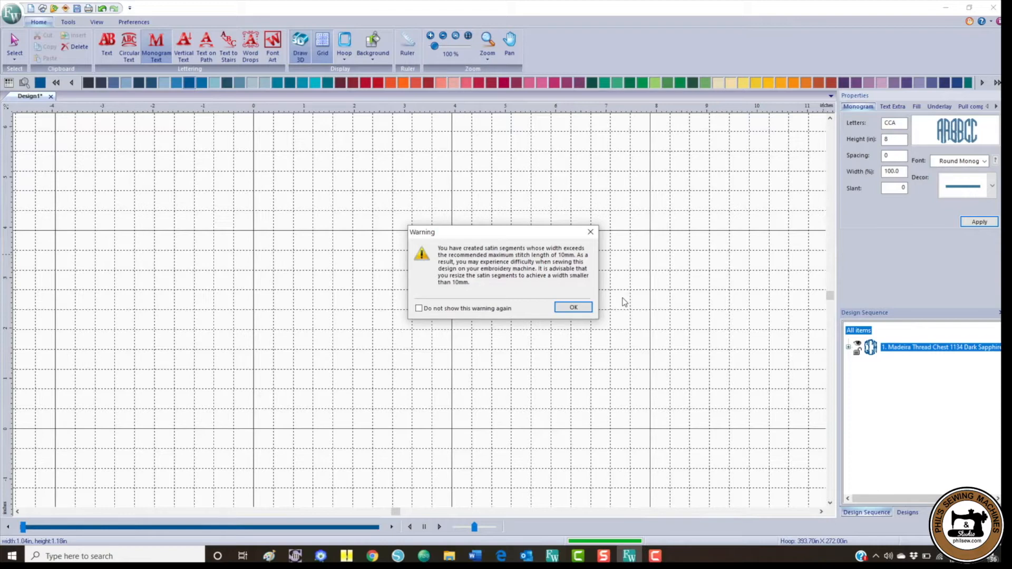
left_click(582, 308)
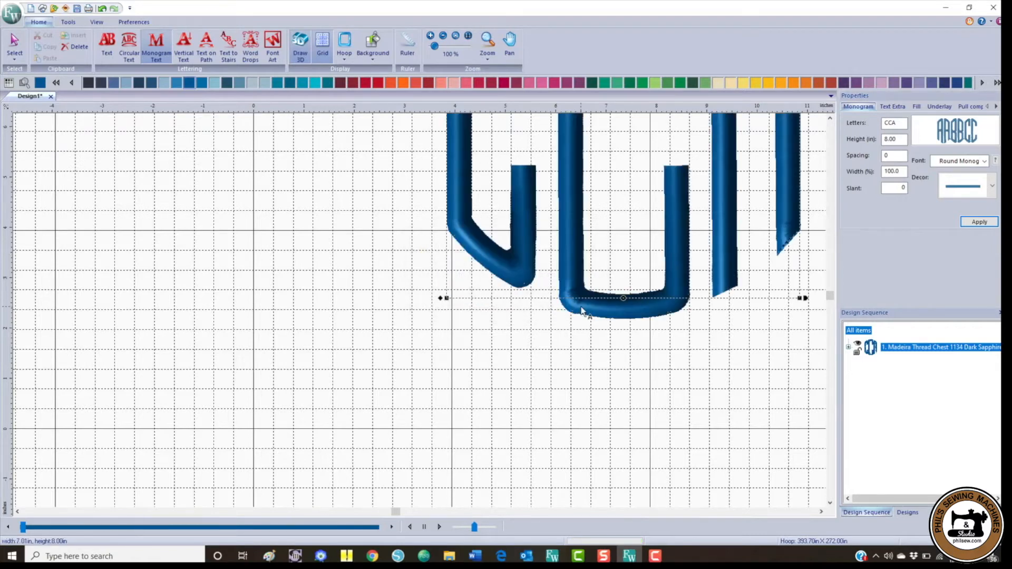
left_click(456, 36)
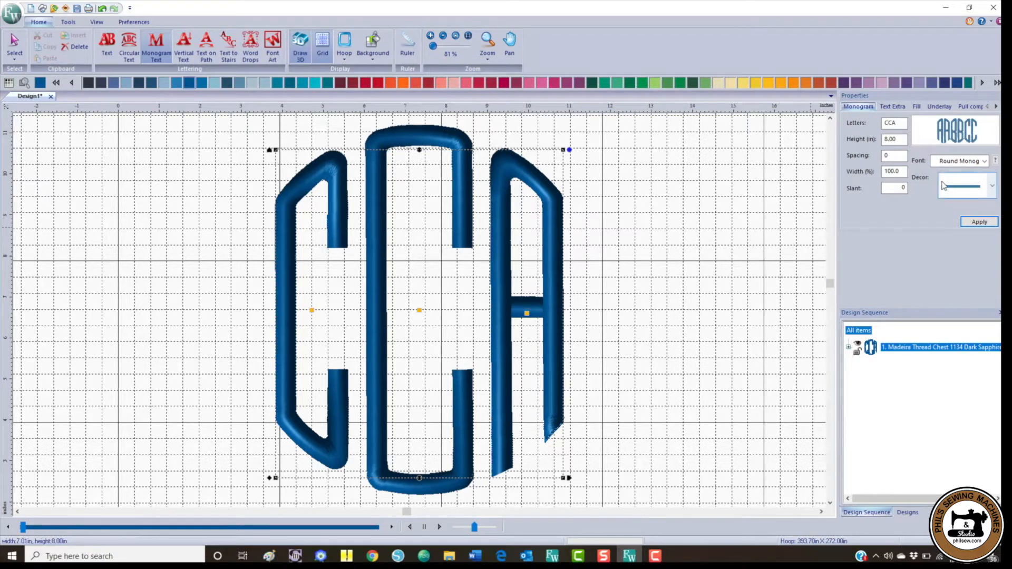
Set the monogram's fill type to Fancy with the geometric26 pattern and apply it.
left_click(917, 106)
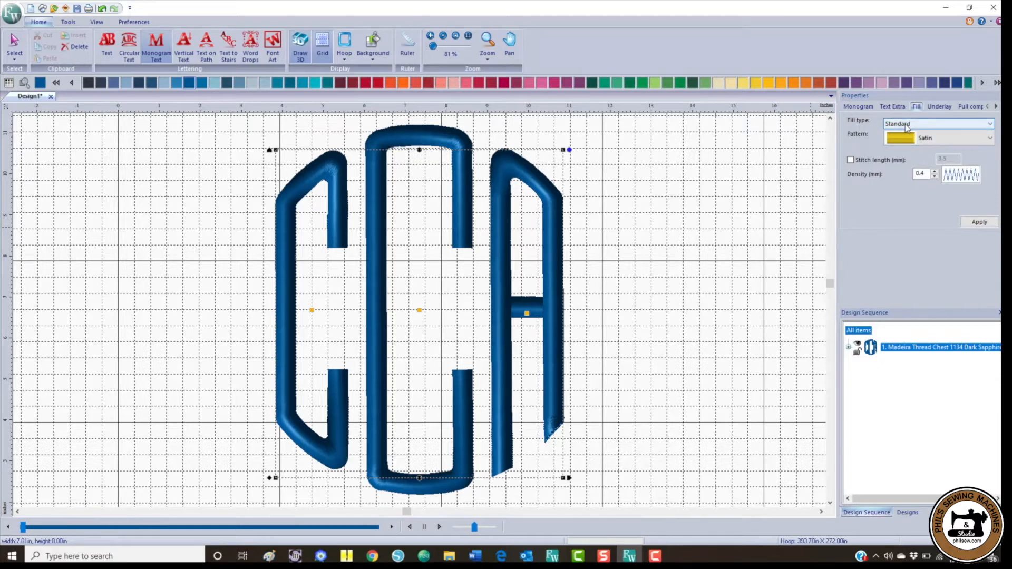
left_click(905, 125)
left_click(893, 140)
left_click(929, 138)
scroll(943, 216, "down", 5)
scroll(943, 215, "down", 20)
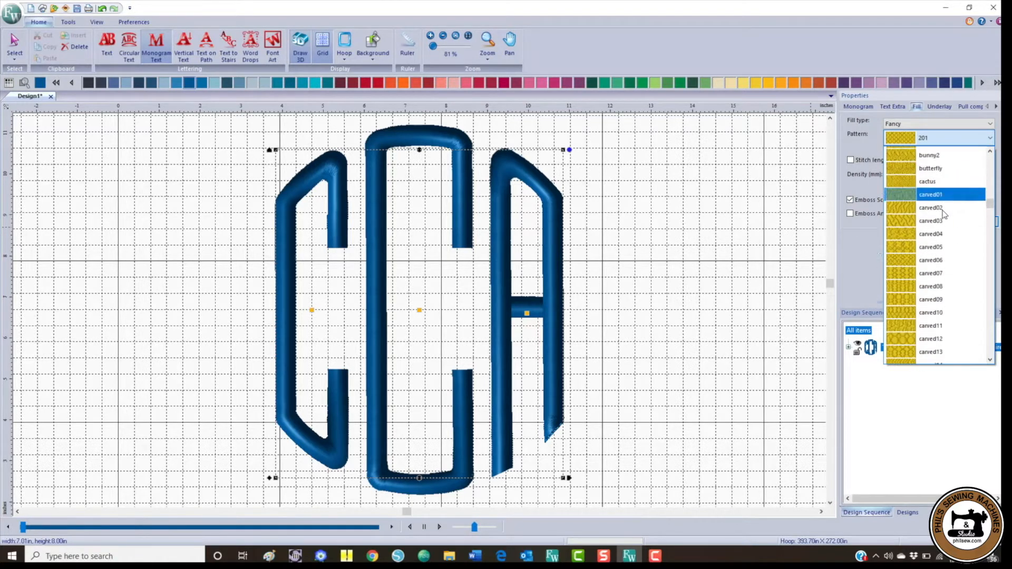
scroll(942, 212, "down", 6)
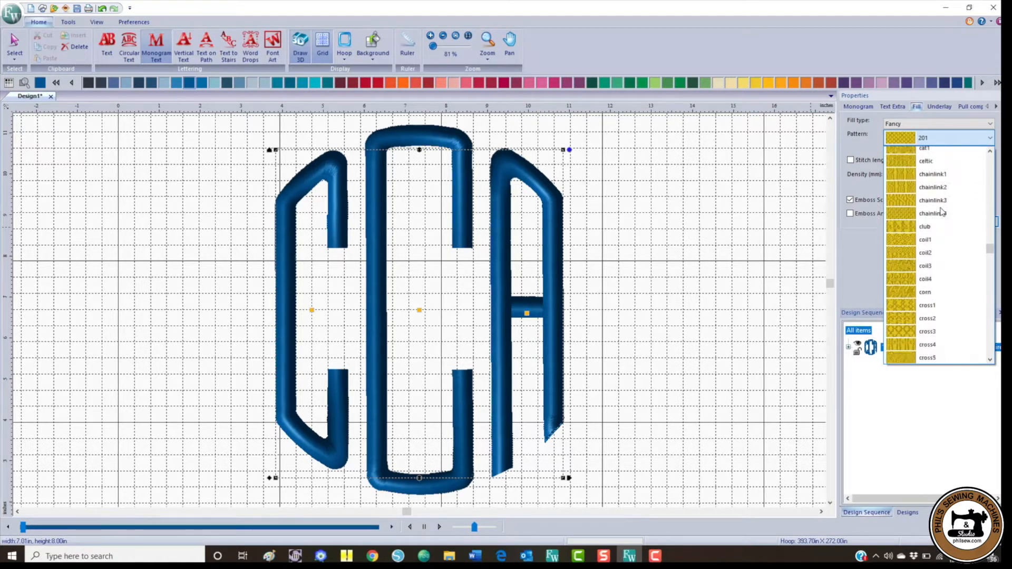
scroll(942, 212, "down", 15)
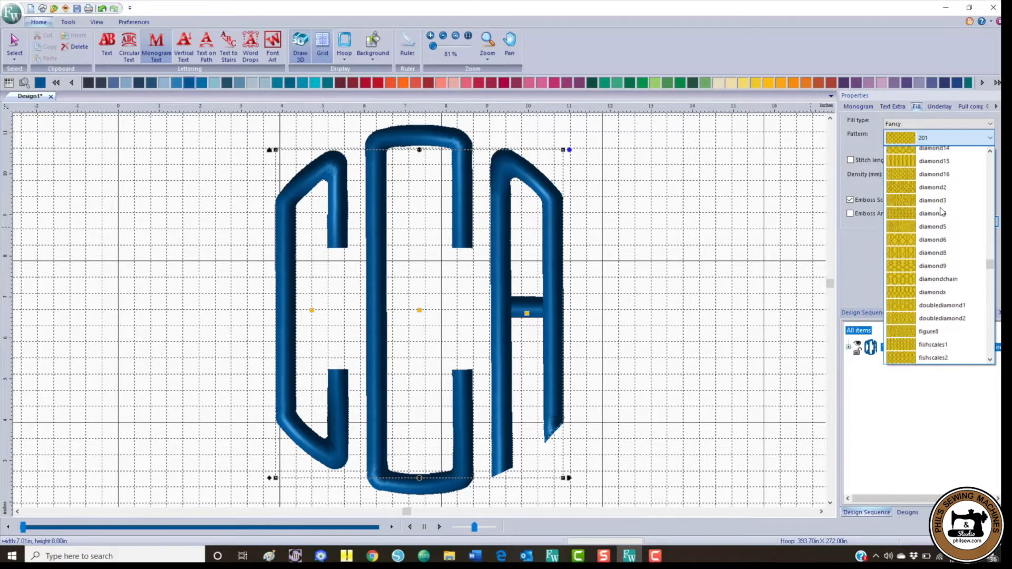
scroll(943, 212, "down", 5)
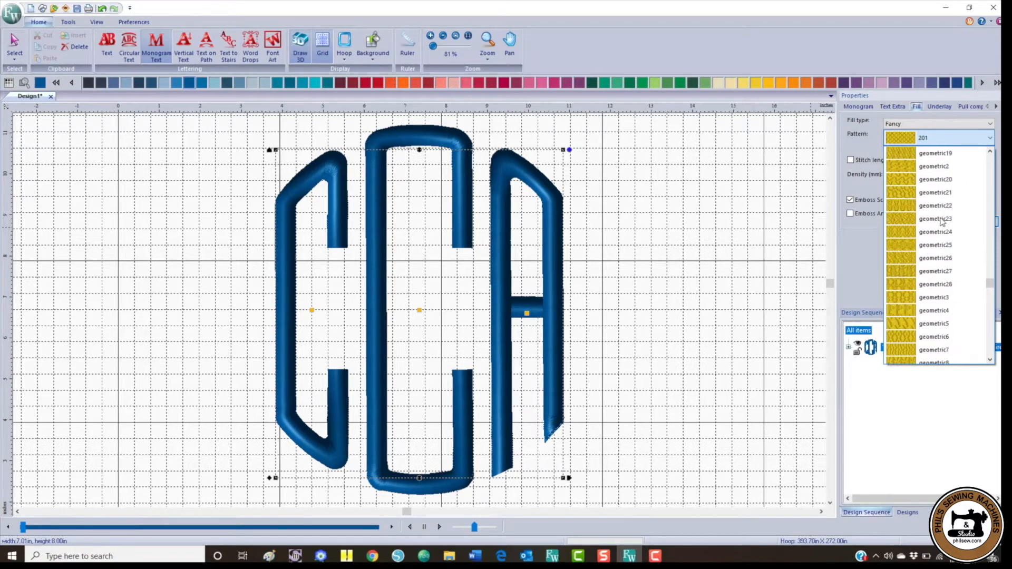
left_click(903, 256)
left_click(968, 226)
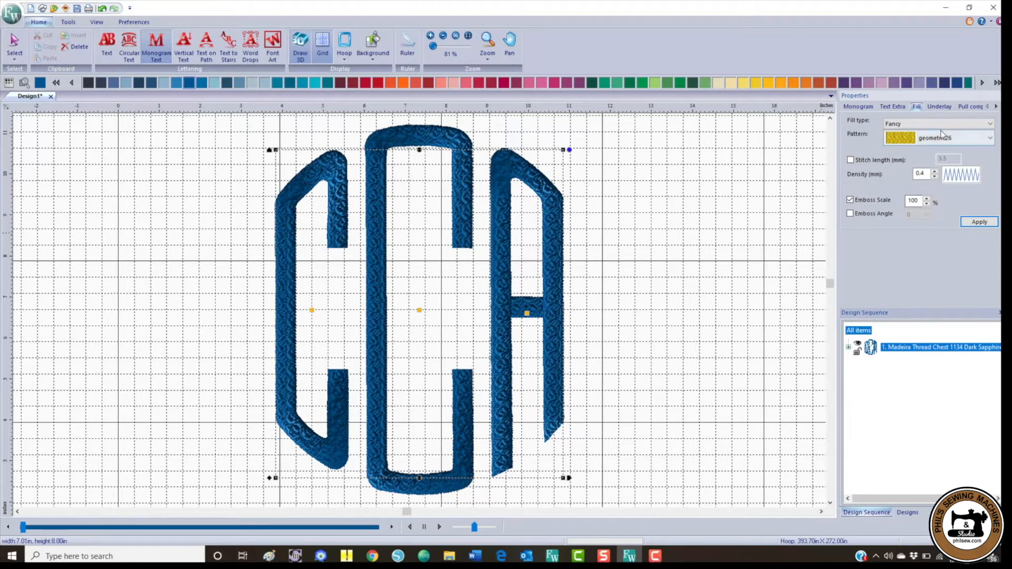
Change the monogram's fill type to Standard with the Zig-Zag pattern and apply it.
left_click(920, 124)
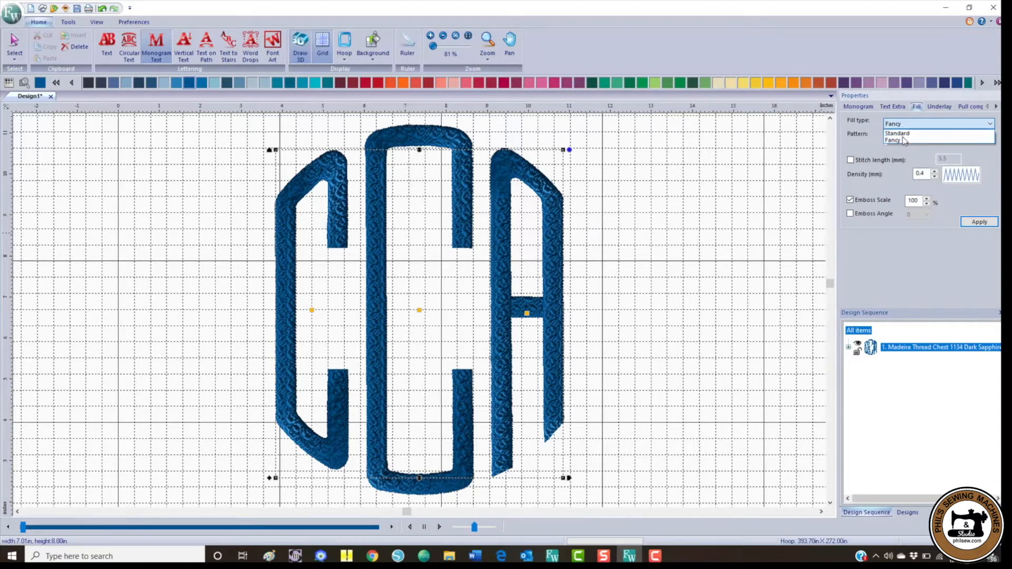
left_click(898, 133)
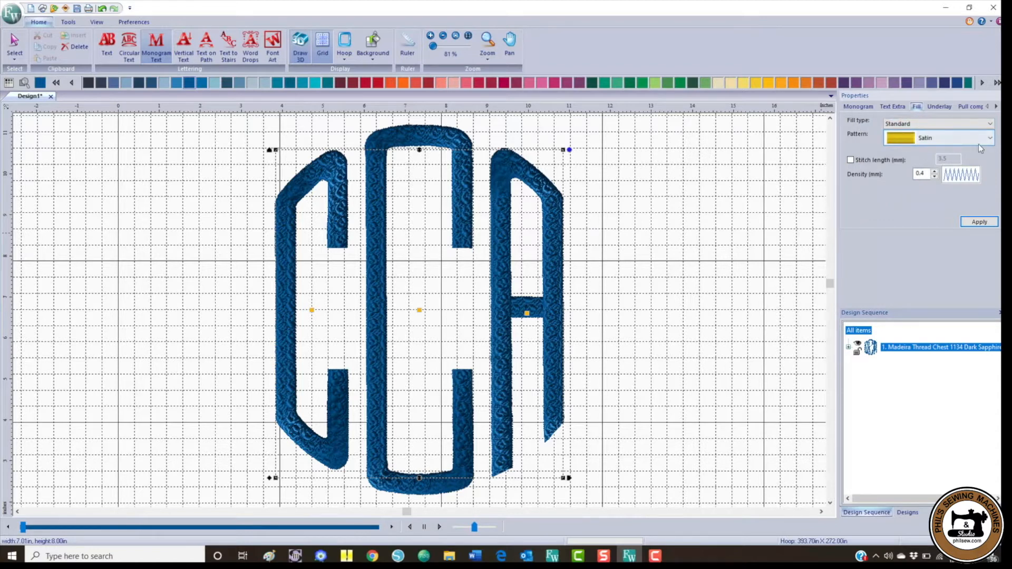
left_click(964, 138)
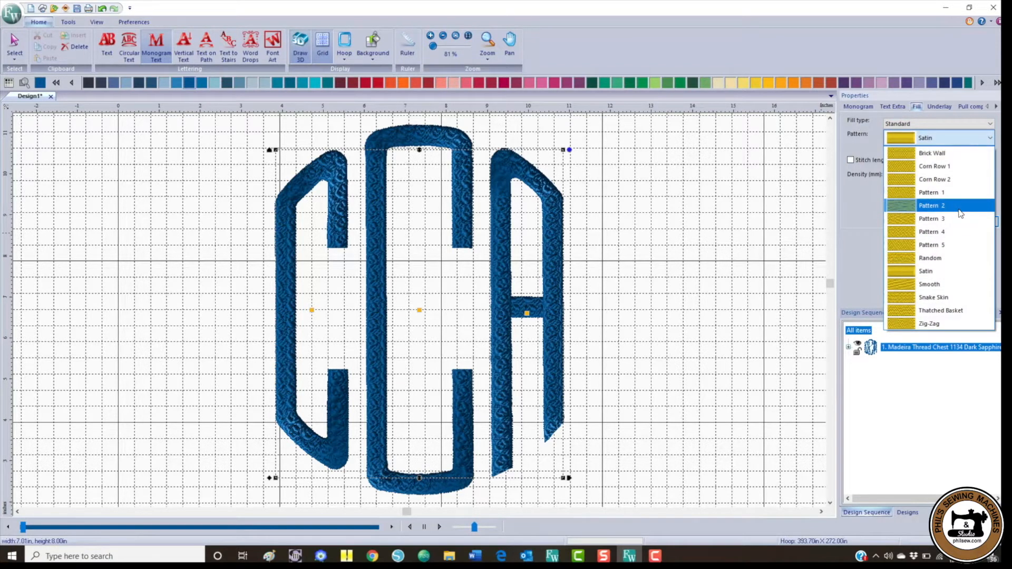
left_click(904, 325)
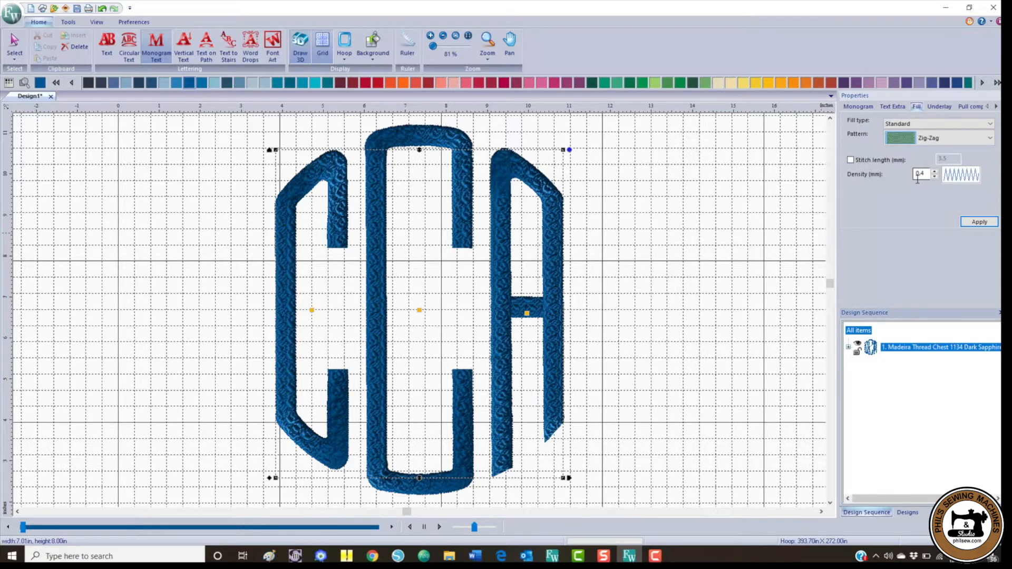
left_click(983, 221)
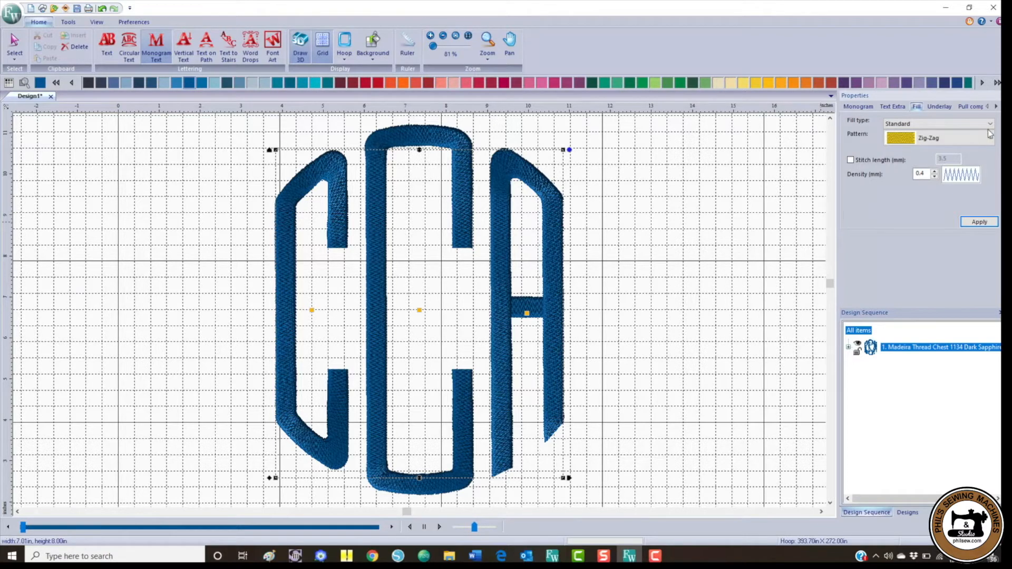
Add the decor with short curved bars on both sides of the monogram, apply it and deselect the design.
left_click(859, 107)
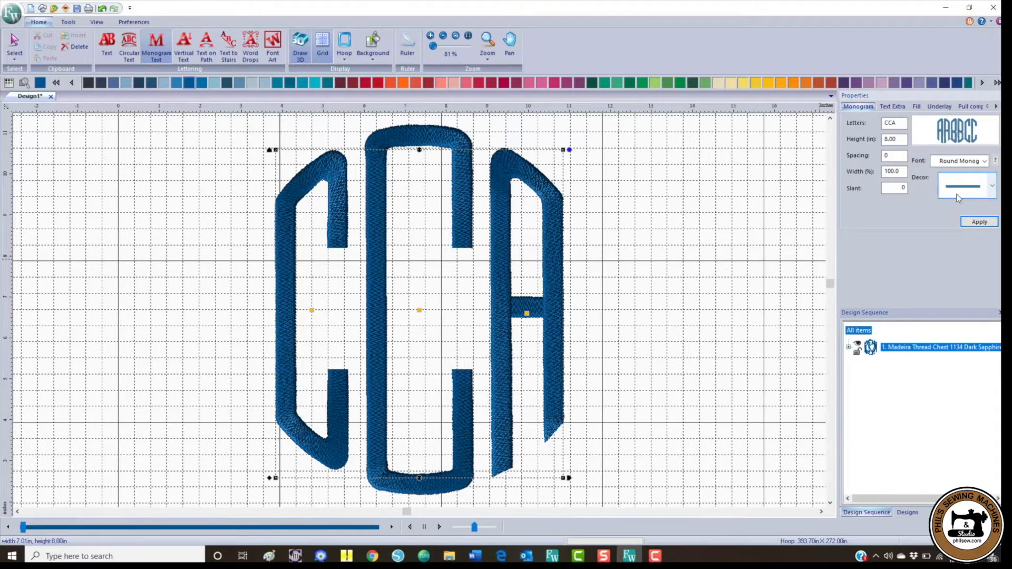
left_click(994, 188)
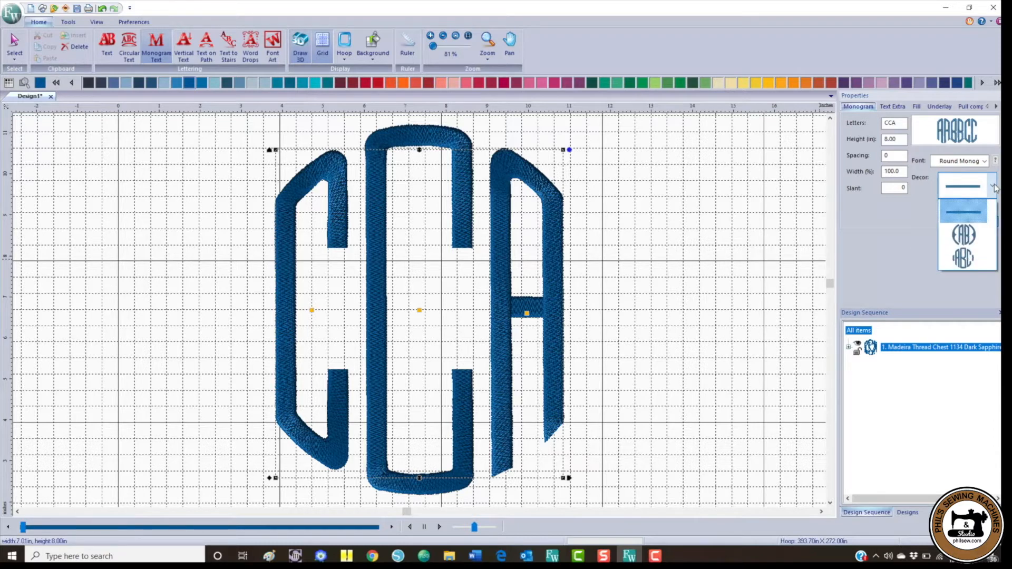
left_click(977, 261)
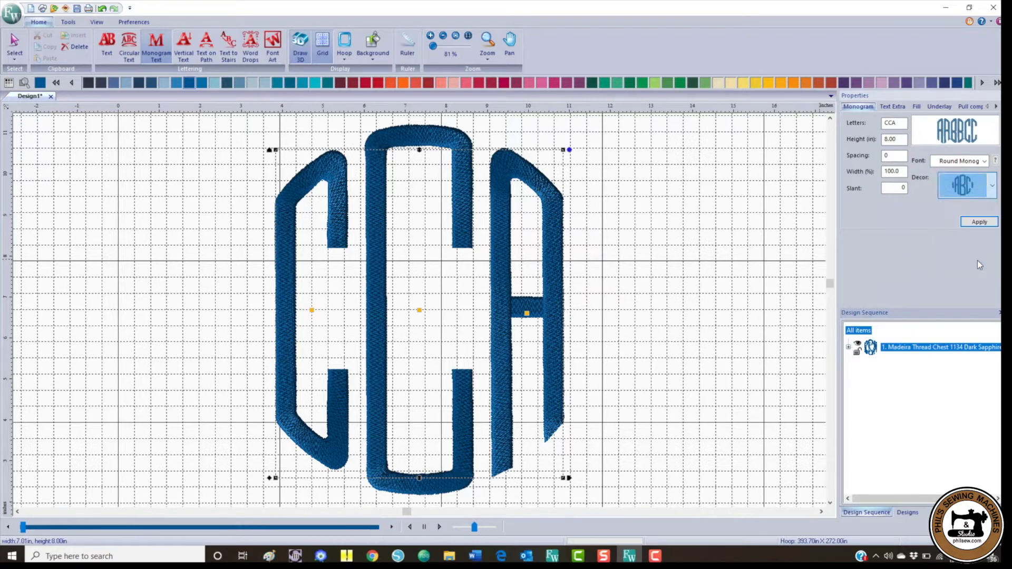
left_click(978, 222)
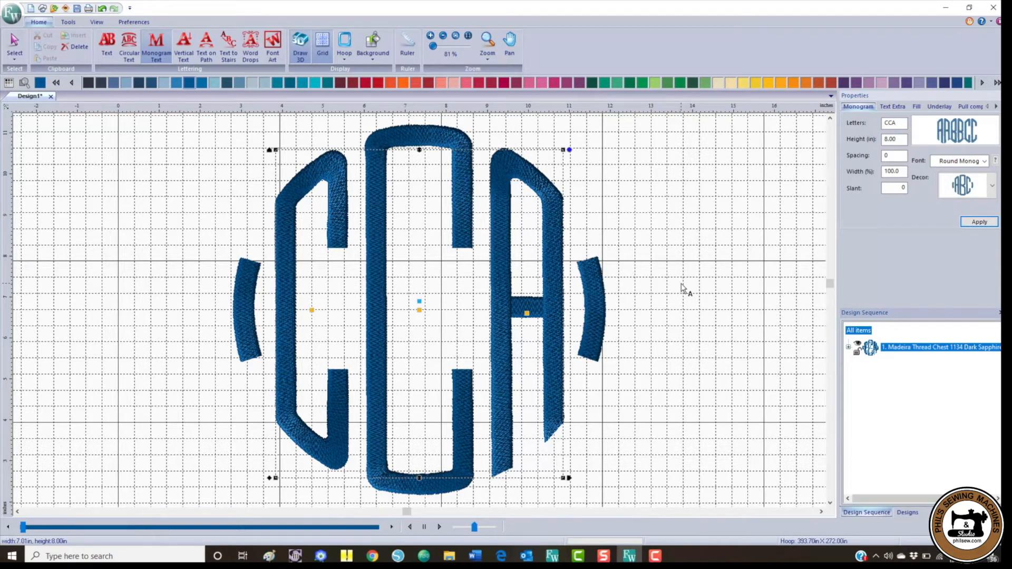
left_click(150, 141)
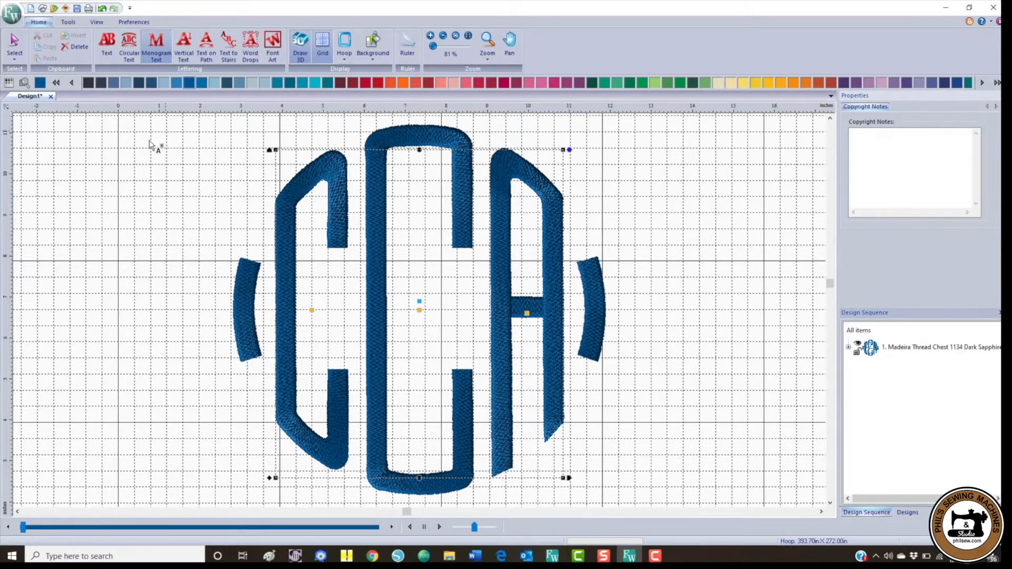
Save the monogram as Design1.blf in Baby Lock (BLF) format on USB Drive (G:).
left_click(15, 16)
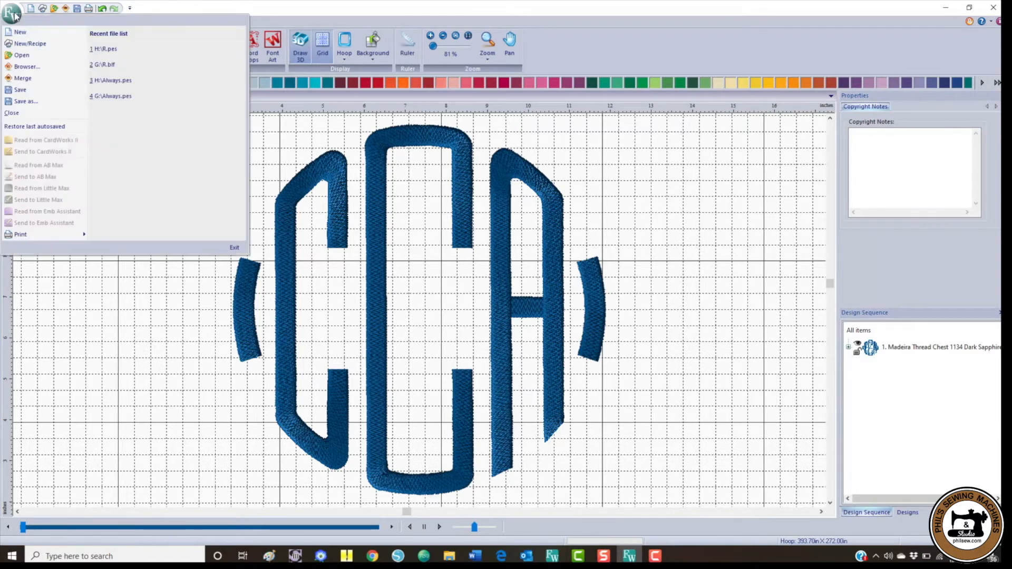
left_click(34, 102)
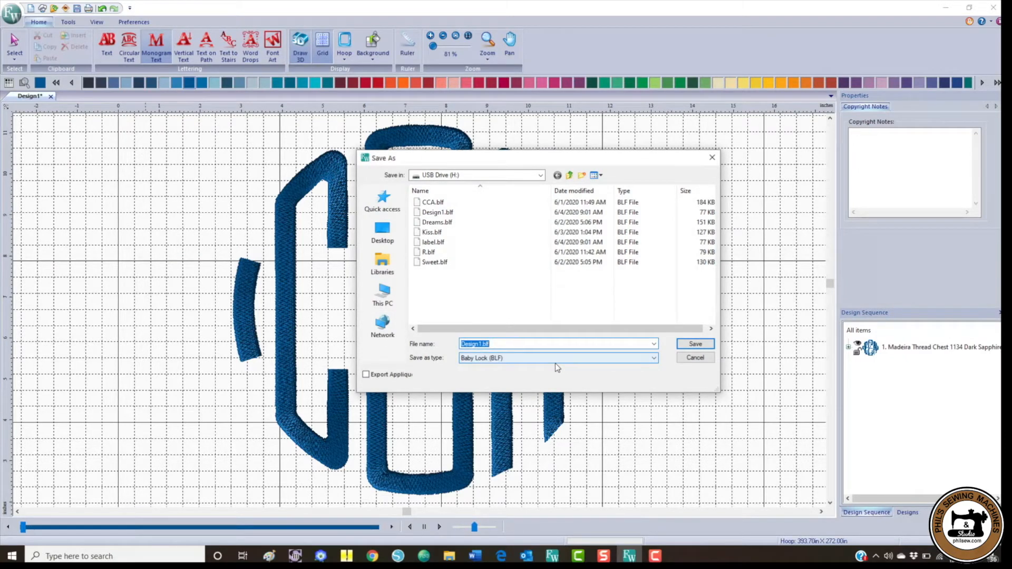
left_click(532, 178)
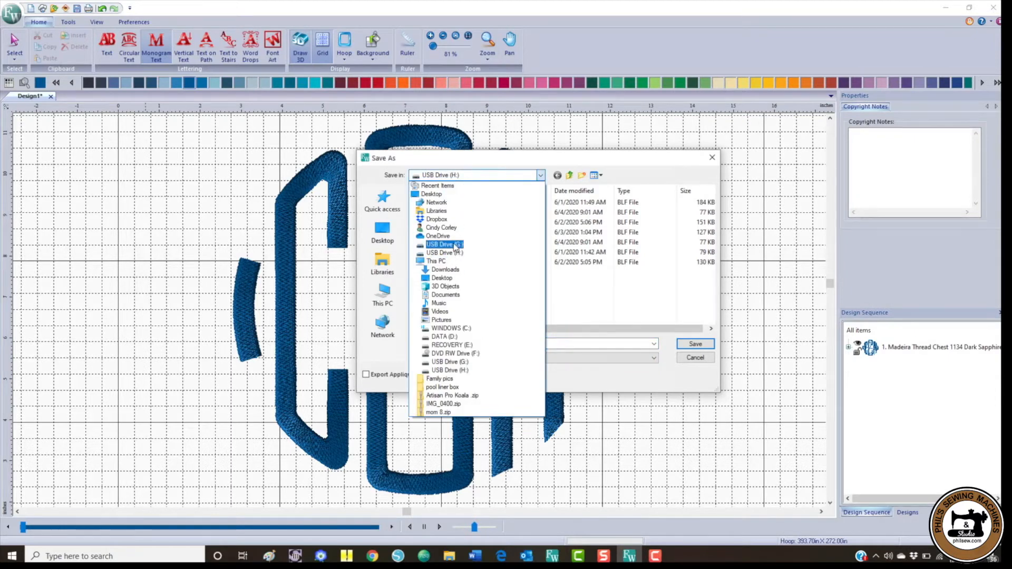
left_click(455, 246)
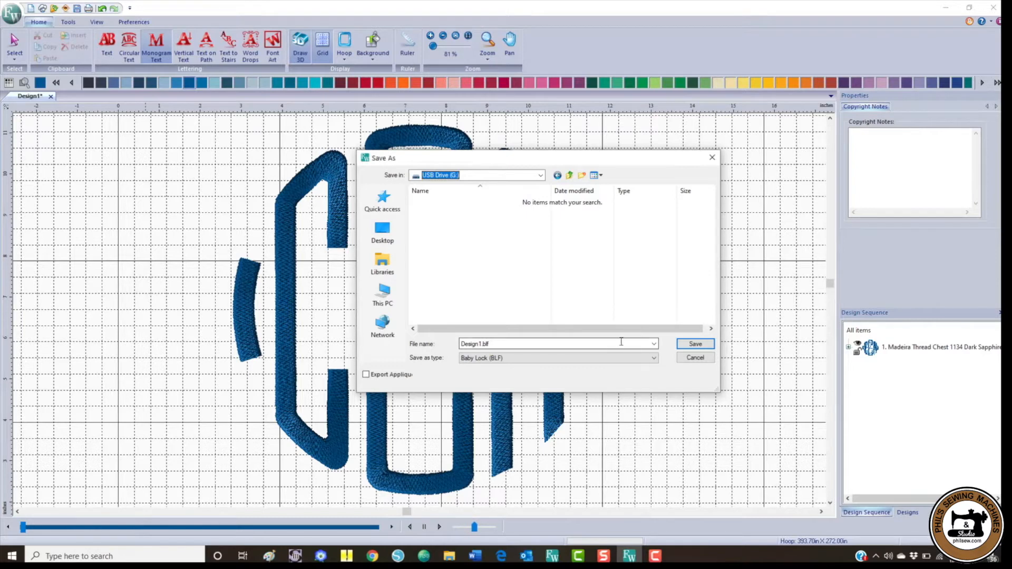
left_click(701, 346)
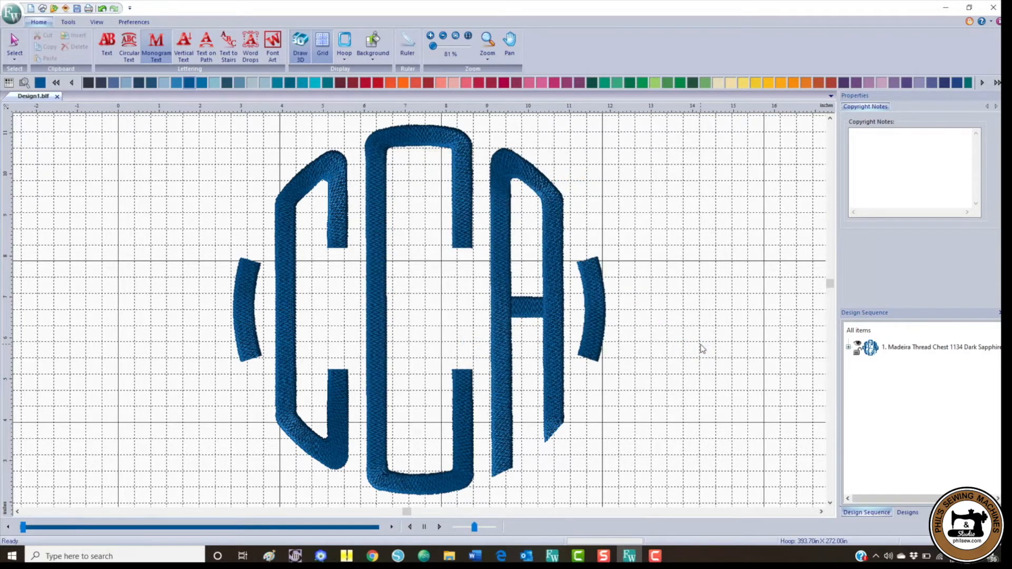
Save a copy of the monogram as Design1.pes on USB Drive (G:) in the Baby Lock/Brother/Bernina (PES v9) format.
left_click(10, 17)
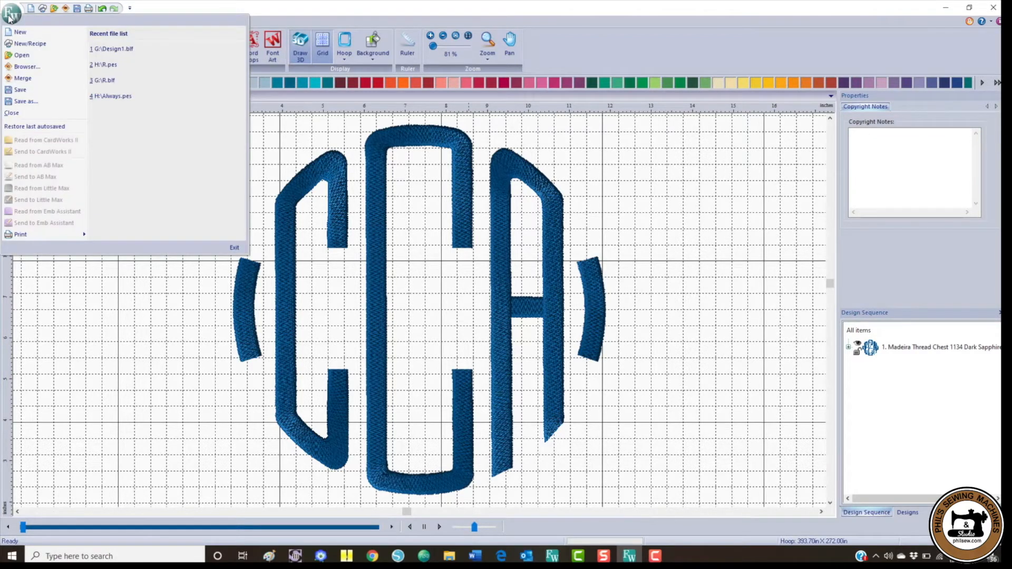
left_click(19, 102)
left_click(489, 360)
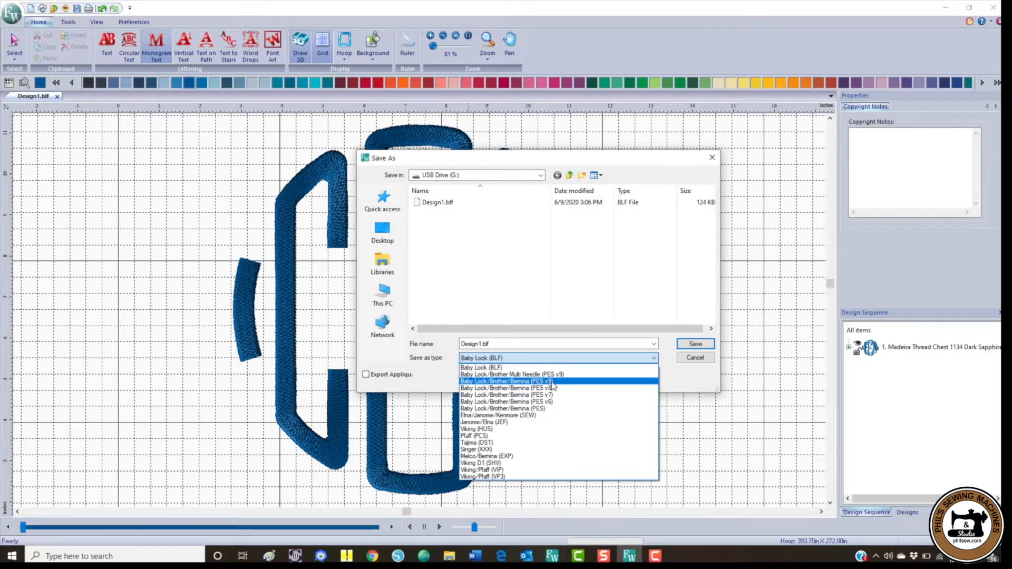
left_click(552, 383)
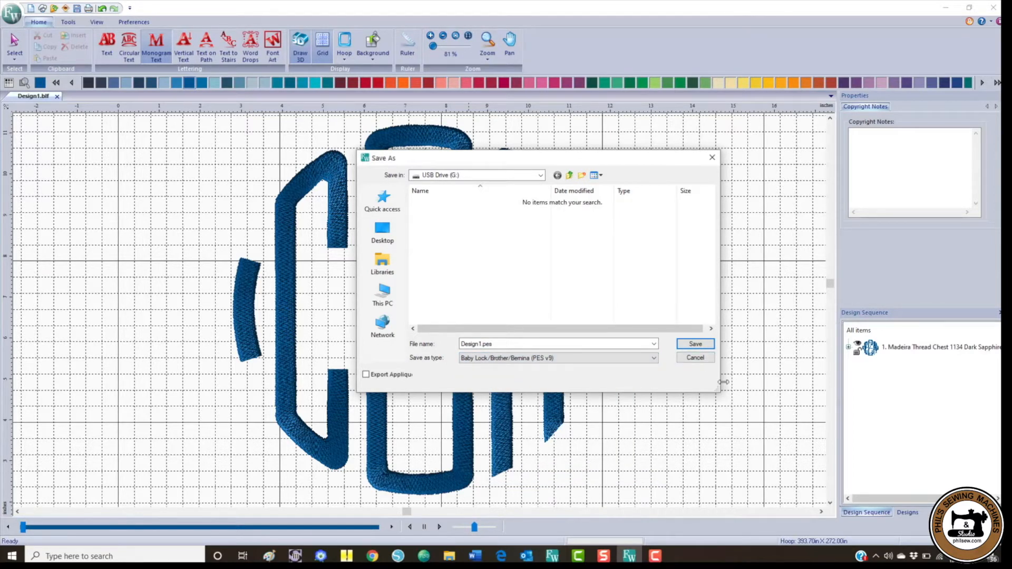
left_click(706, 345)
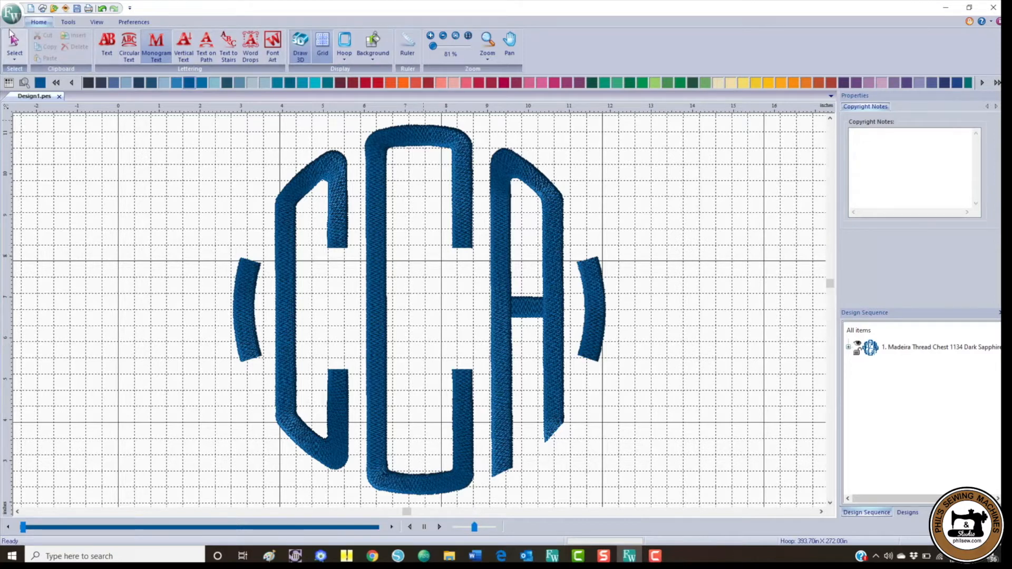
Create a new design page, open Design1.blf from USB Drive (G:) and show it in 3D.
left_click(30, 10)
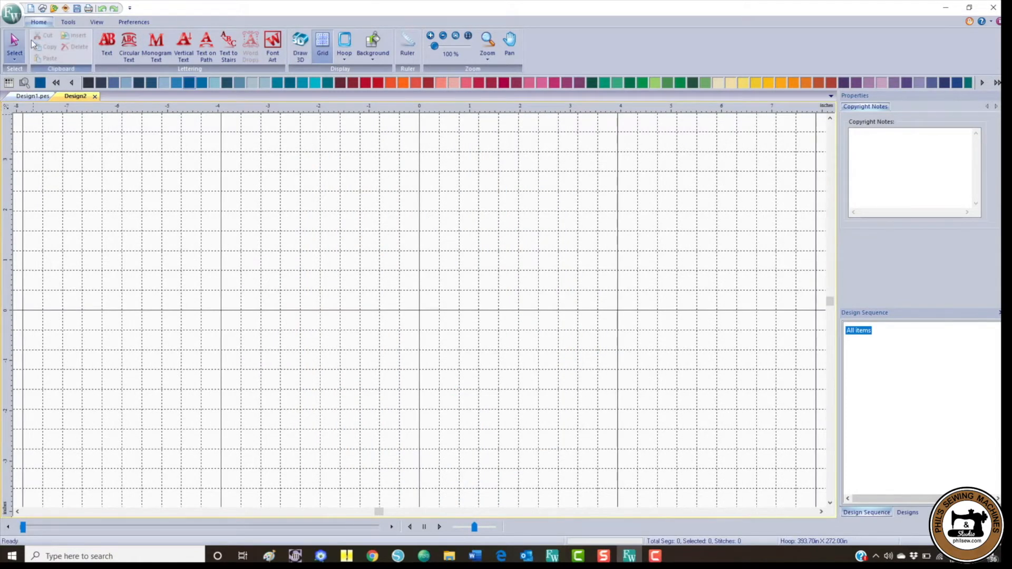
left_click(54, 9)
left_click(445, 203)
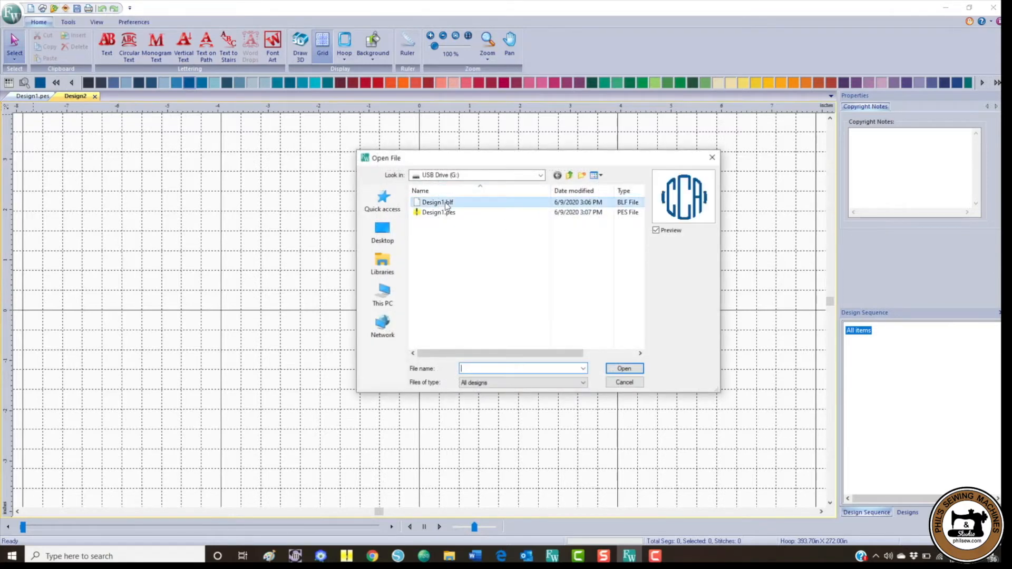
left_click(632, 371)
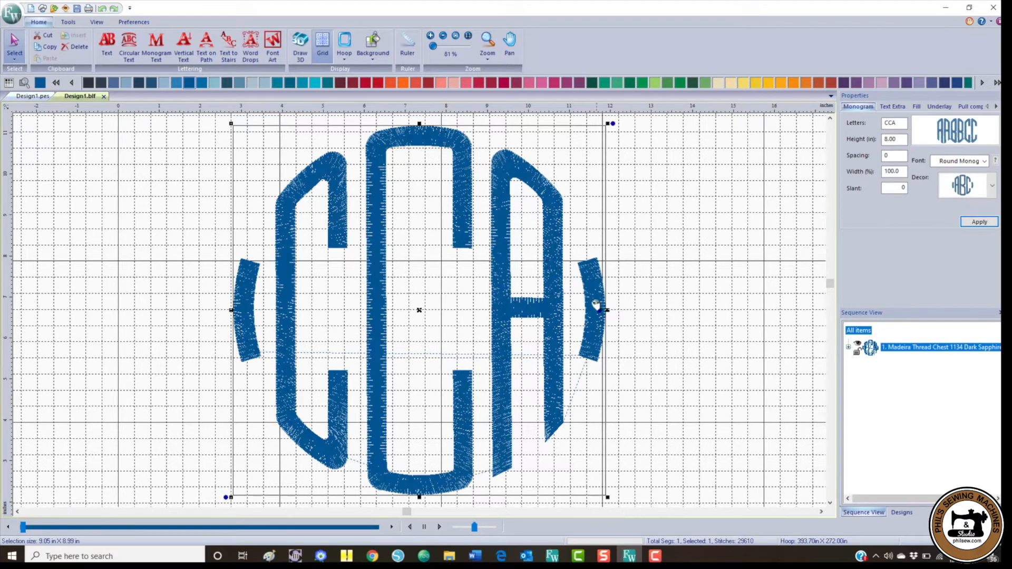
left_click(300, 51)
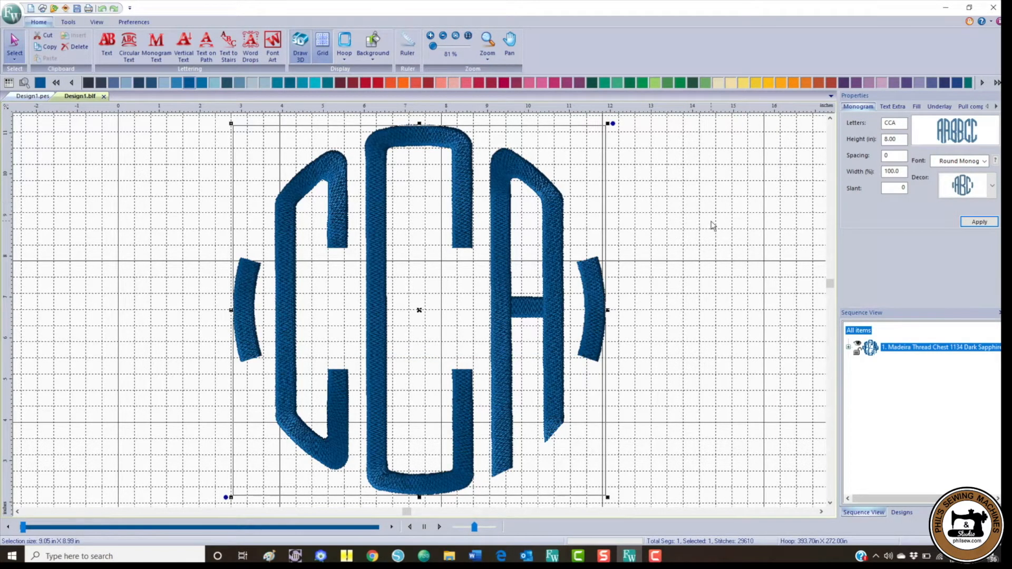
Set the reopened monogram's fill type to Fancy with Pattern 1 and apply it.
left_click(917, 108)
left_click(928, 124)
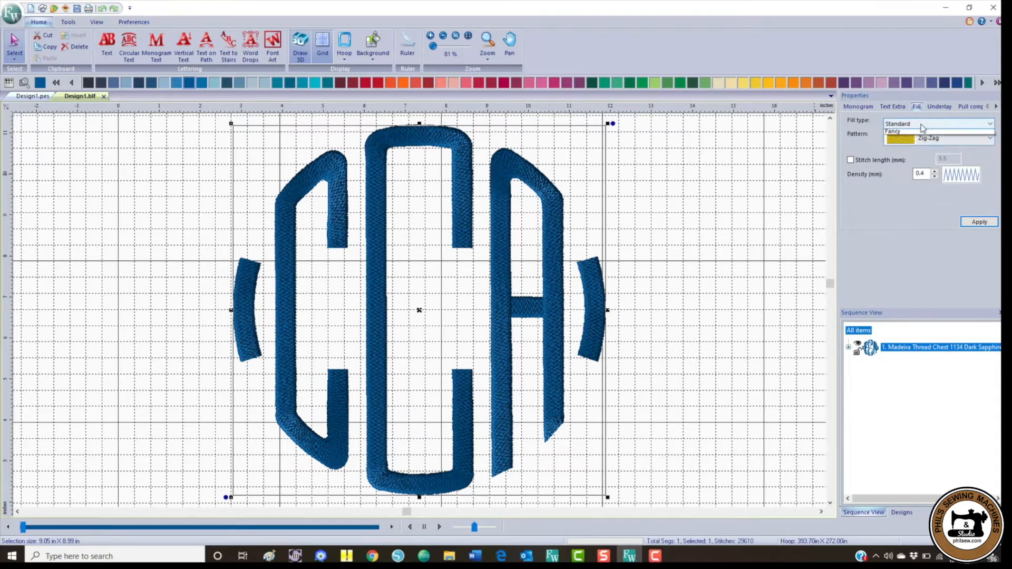
left_click(905, 140)
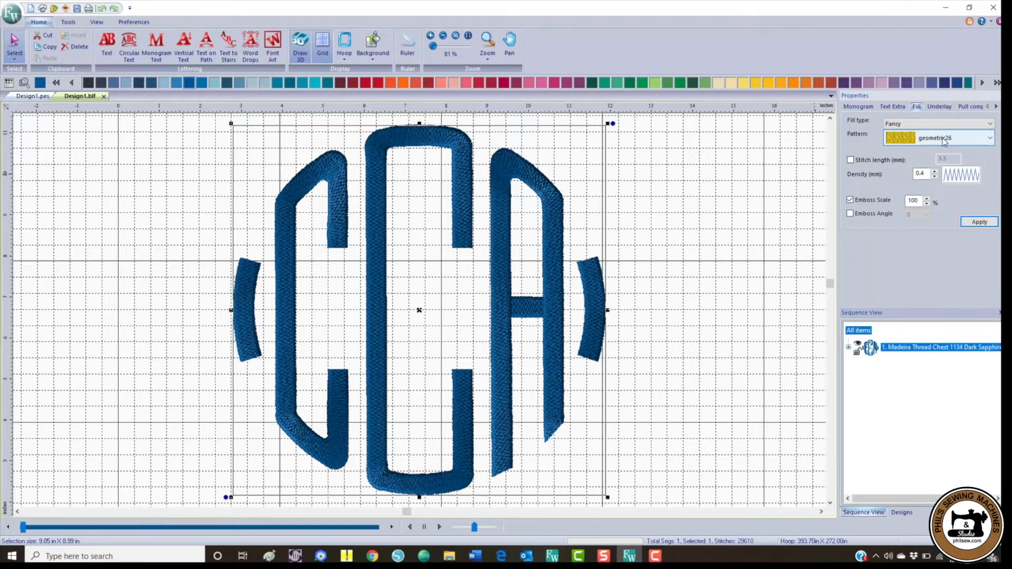
left_click(944, 138)
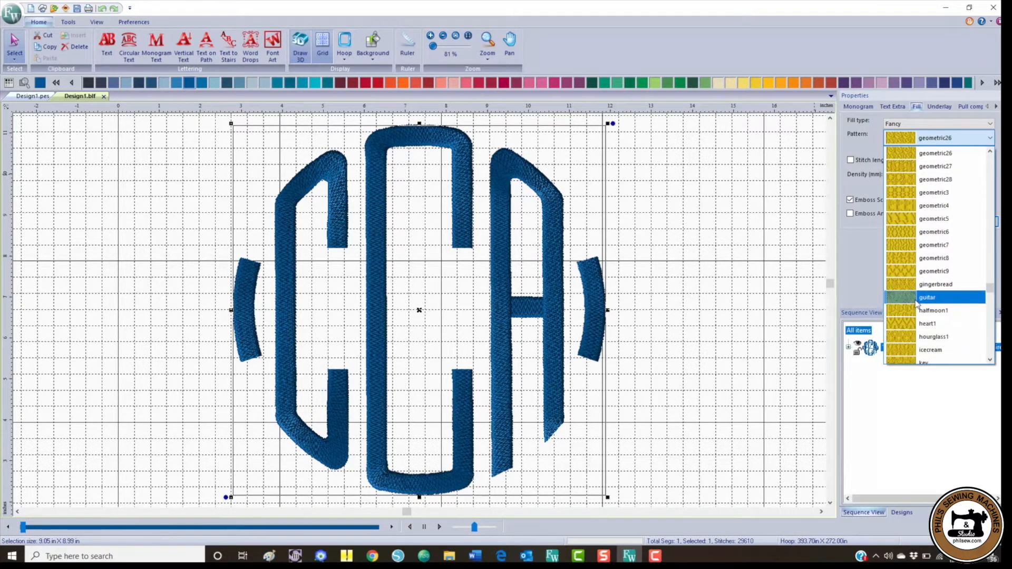
scroll(912, 300, "down", 4)
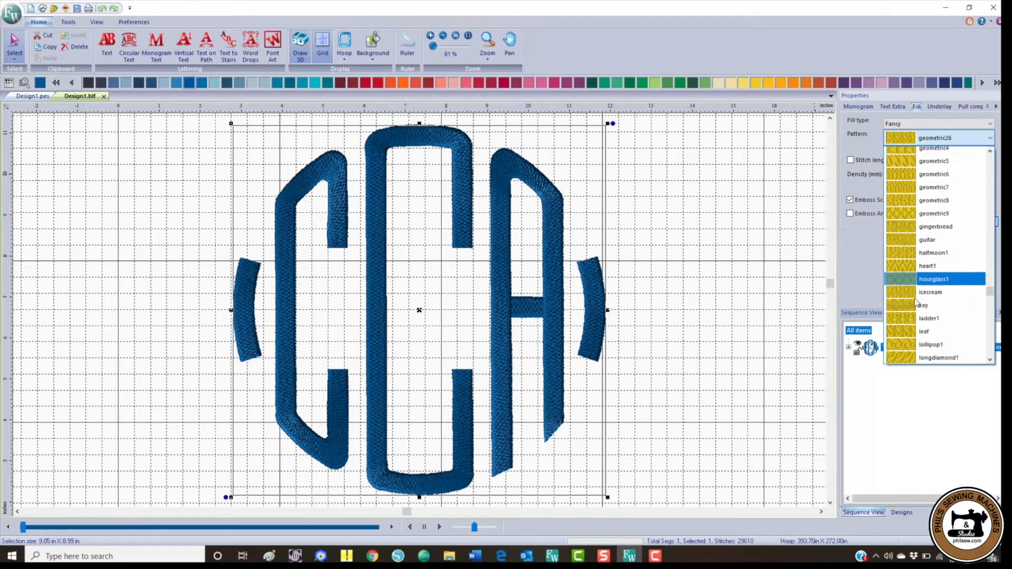
scroll(915, 300, "down", 3)
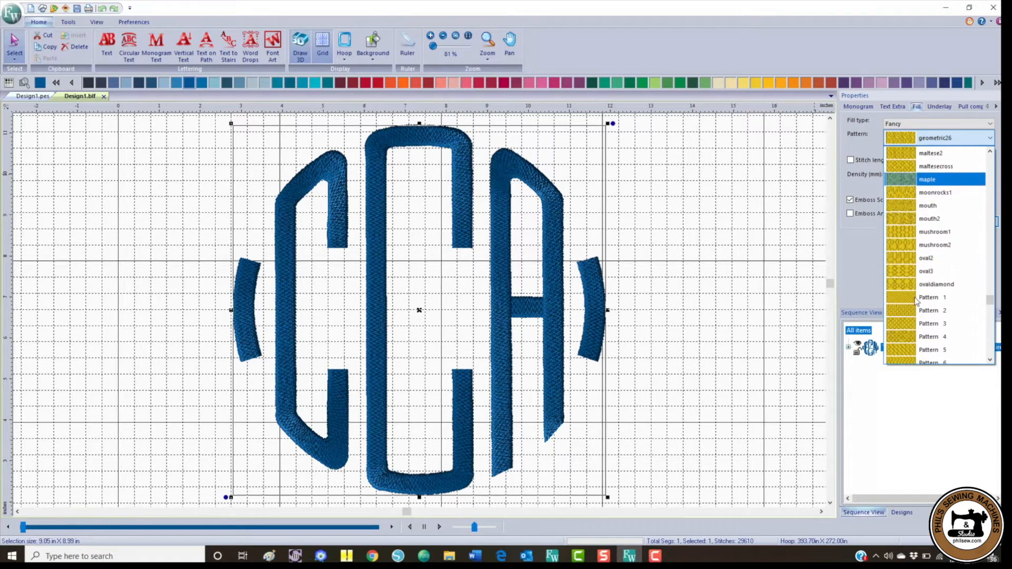
left_click(906, 298)
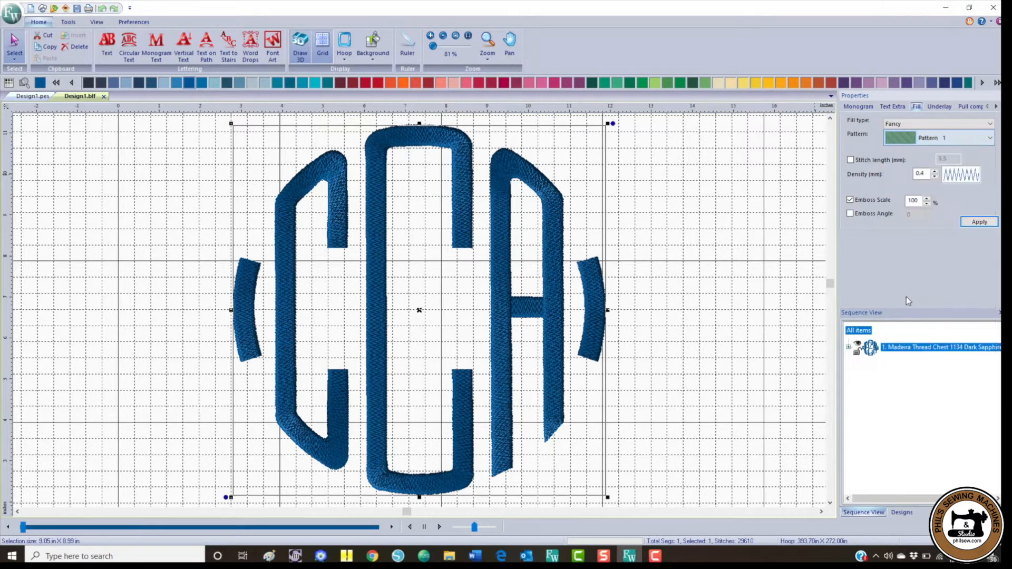
left_click(973, 224)
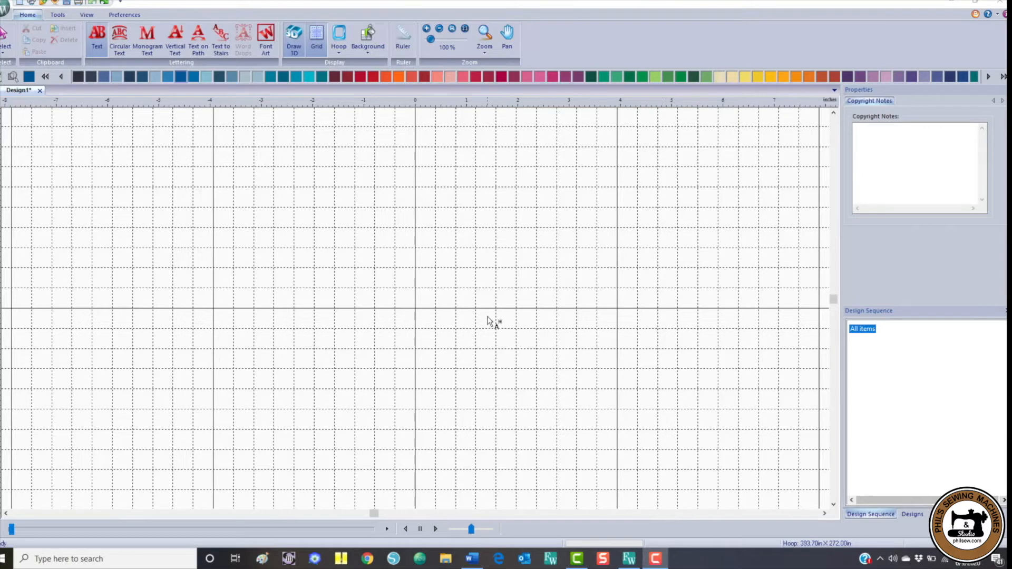
Place a text object on the empty design page, change its wording to Always and select the Adalynn font.
left_click(97, 44)
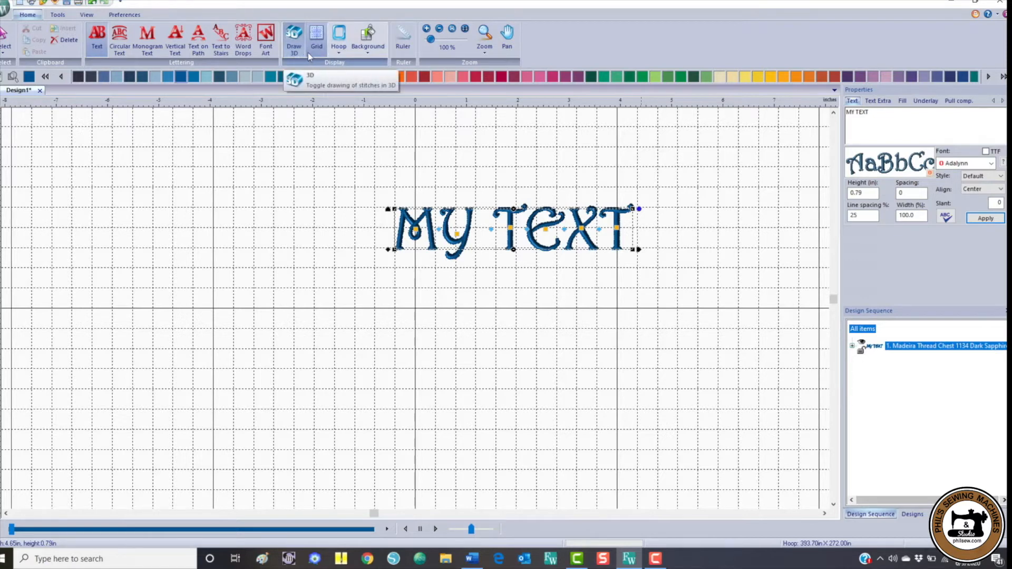
left_click_drag(883, 116, 800, 115)
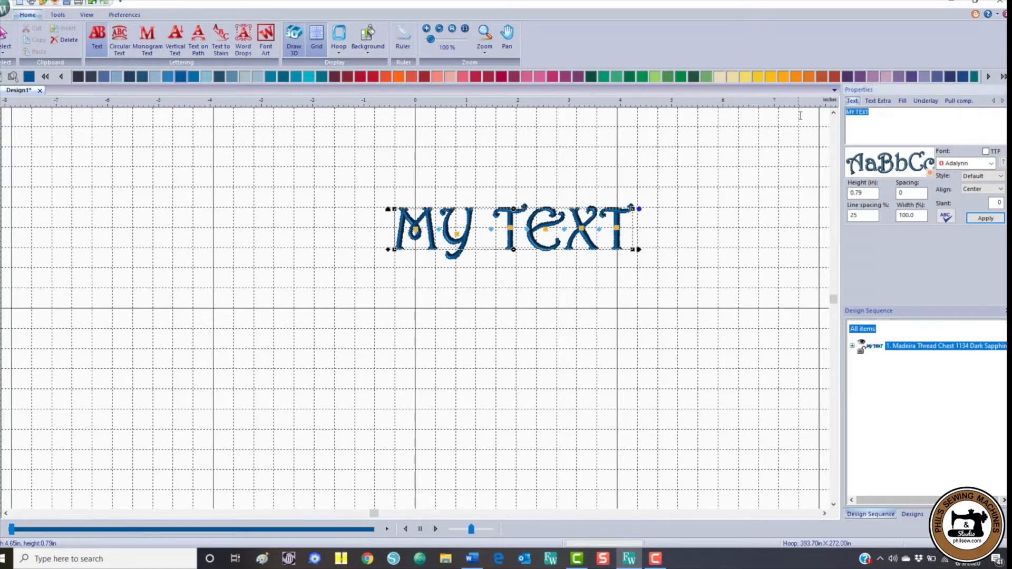
type("Always")
left_click(972, 221)
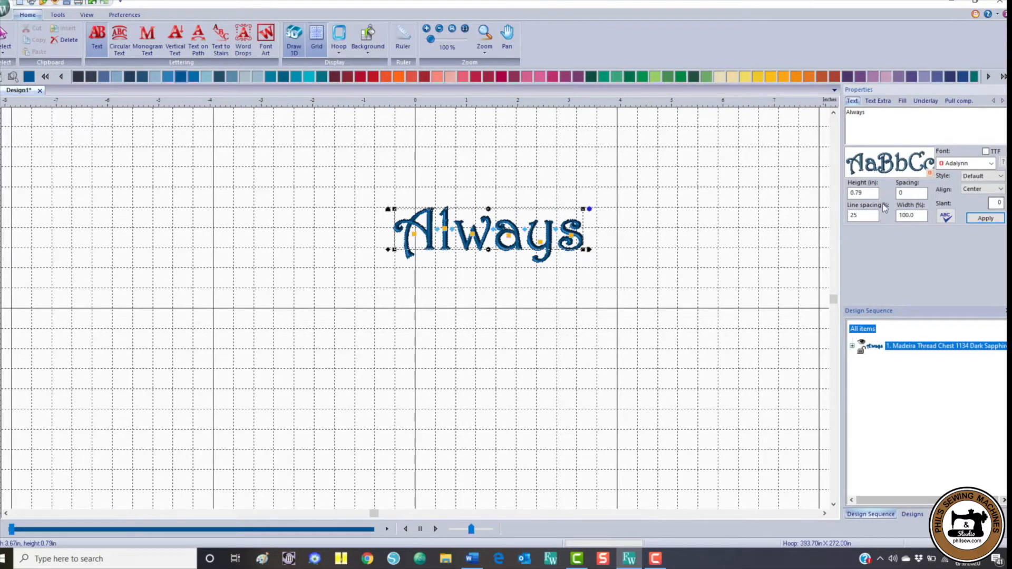
left_click(991, 163)
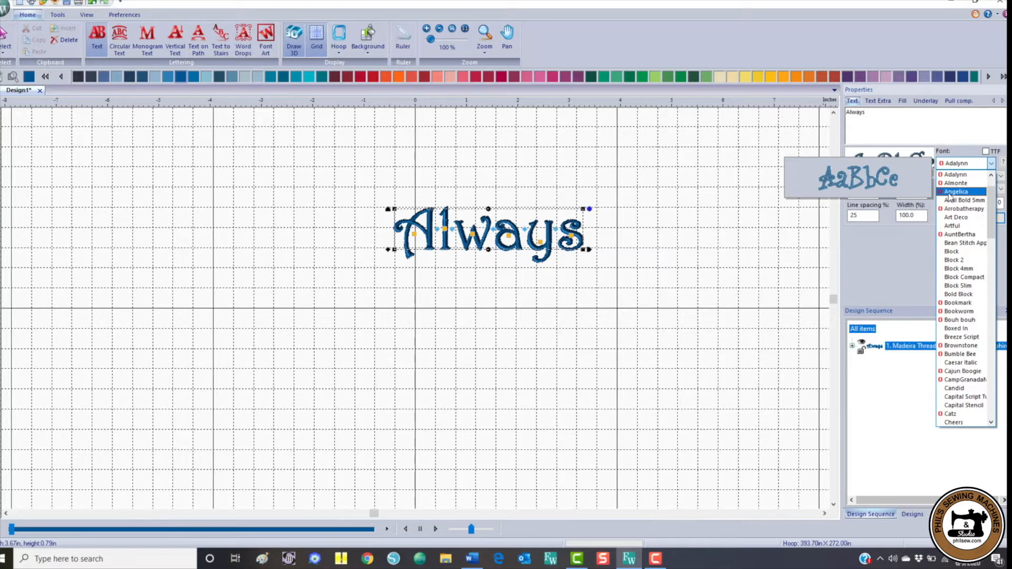
left_click(956, 173)
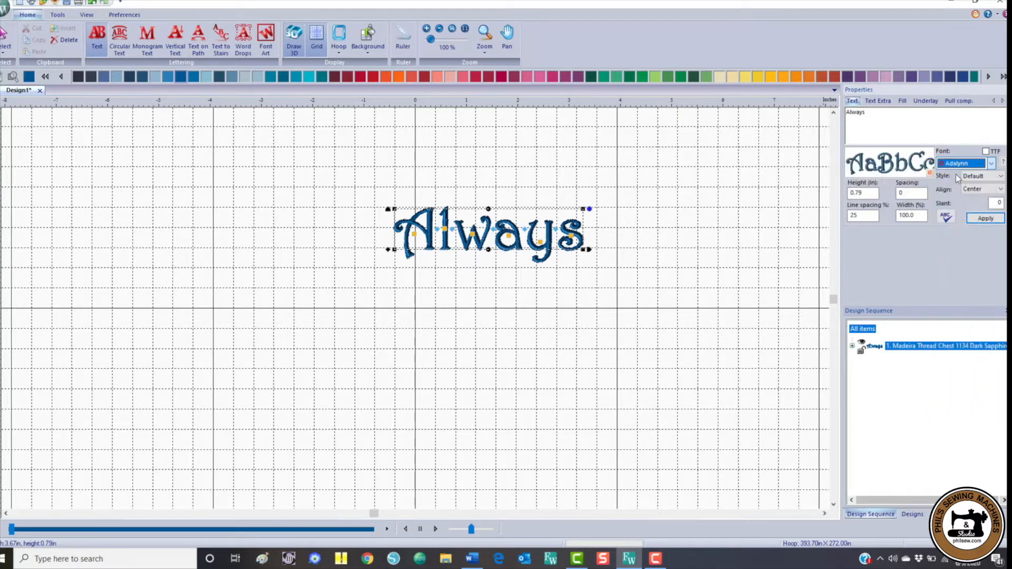
Set the Always text's style to Default with Run and apply it.
left_click(999, 177)
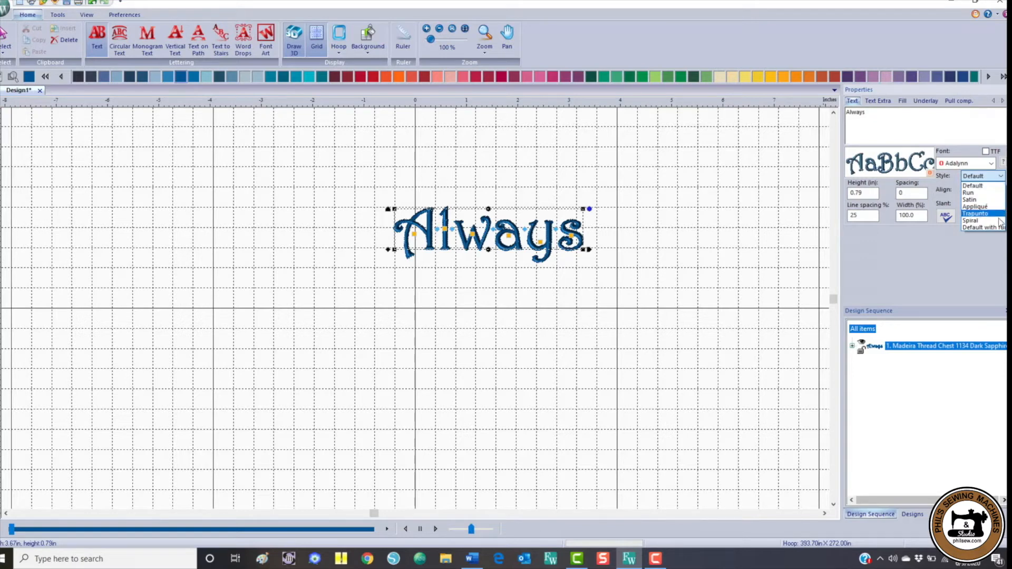
left_click(985, 227)
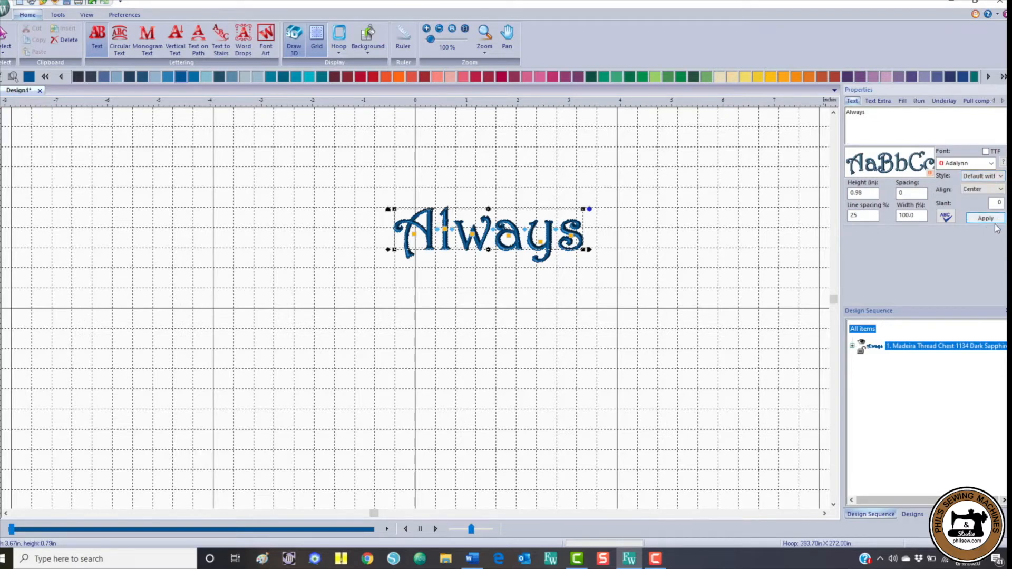
left_click(982, 222)
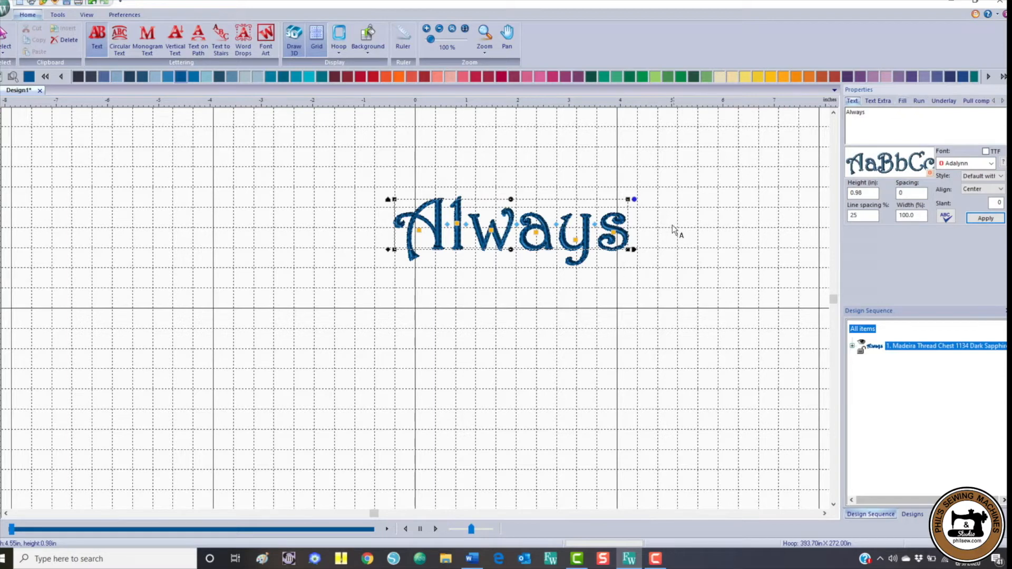
Set the Always text's height to 2.25 in, apply it and fit the whole word in view.
double_click(867, 191)
type("2.25")
left_click(987, 224)
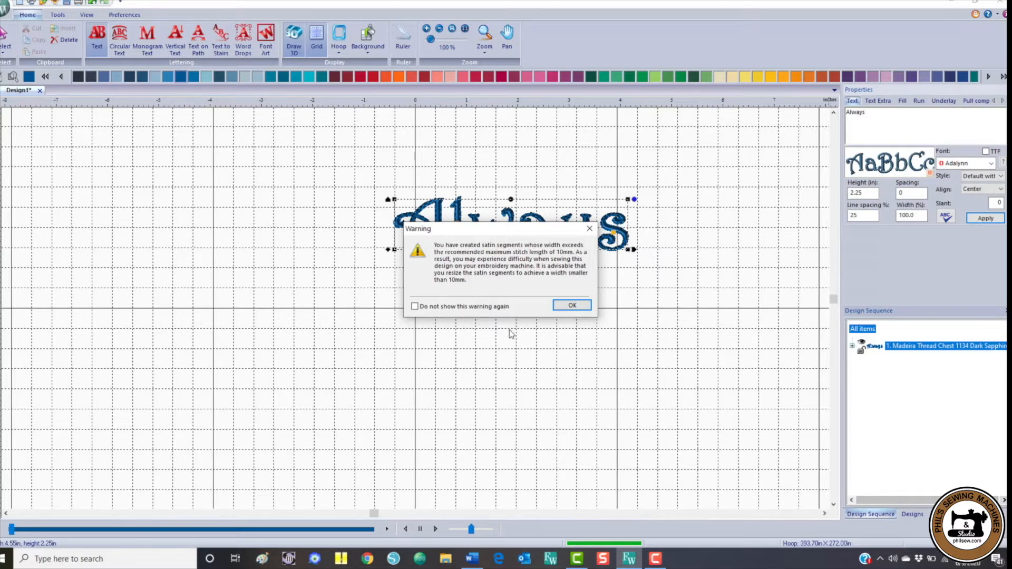
left_click(572, 305)
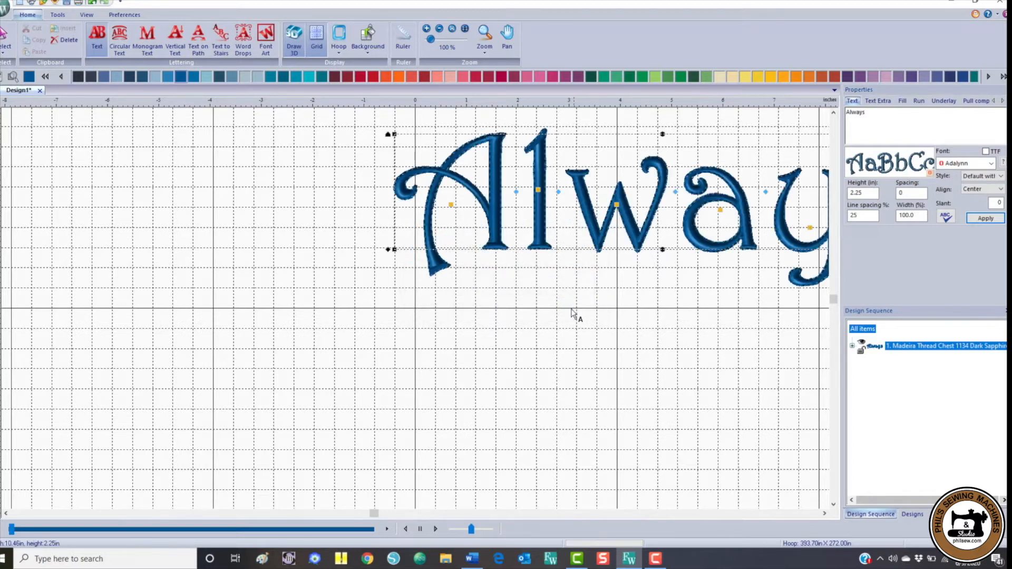
left_click(455, 26)
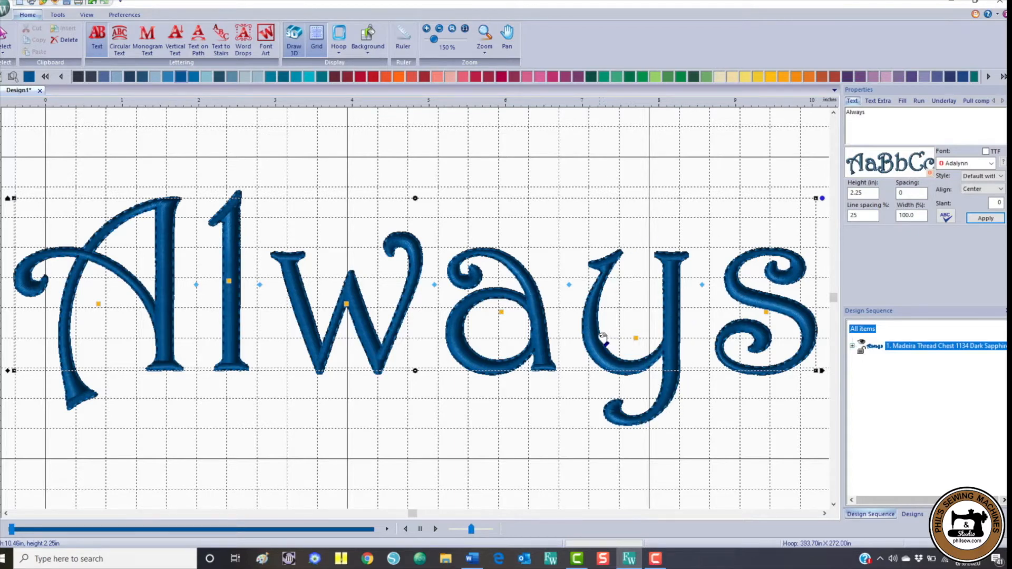
Keep the Always text's fill type at Standard, set its fill pattern to Zig-Zag and apply it.
left_click(902, 102)
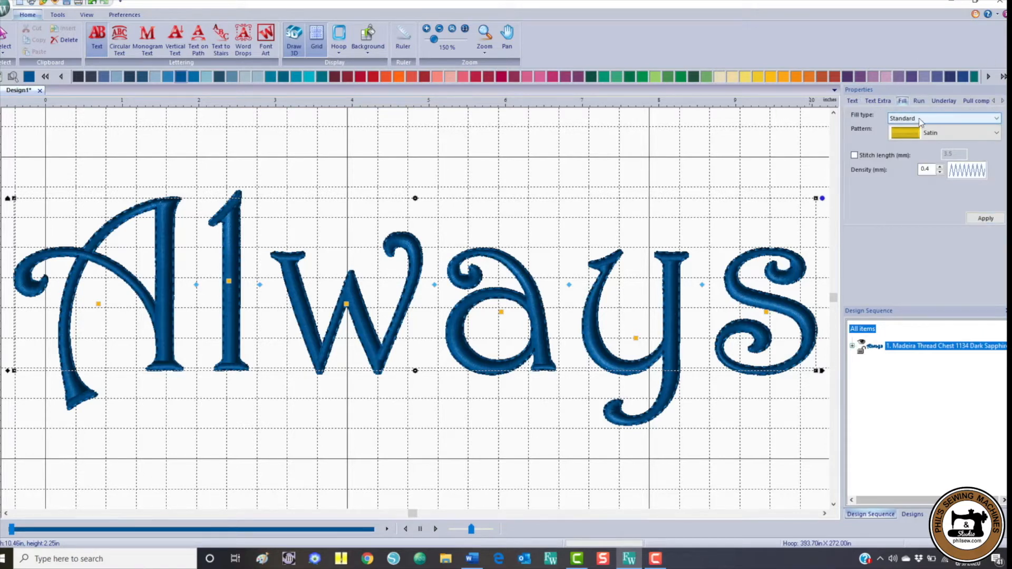
left_click(919, 119)
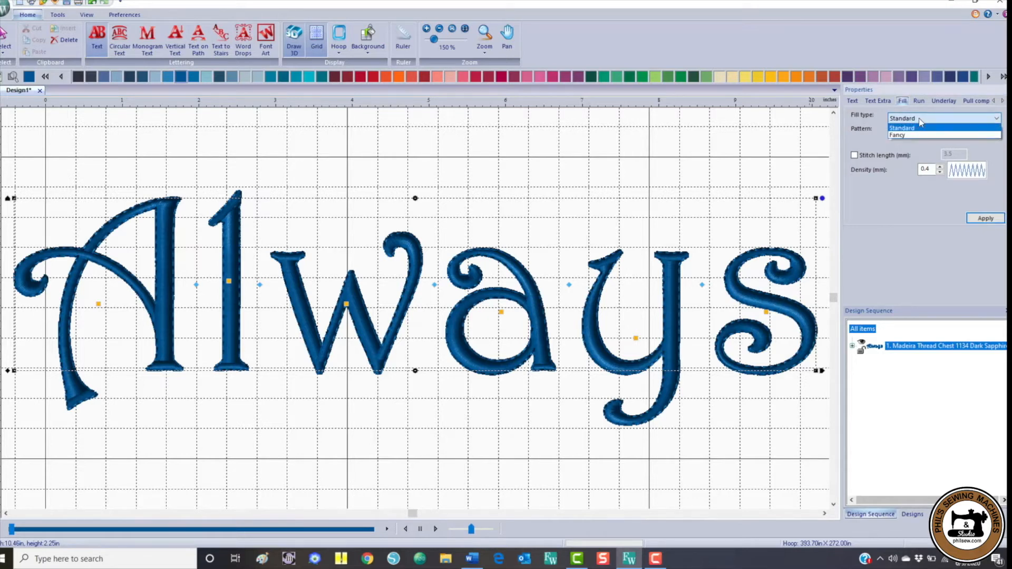
left_click(919, 119)
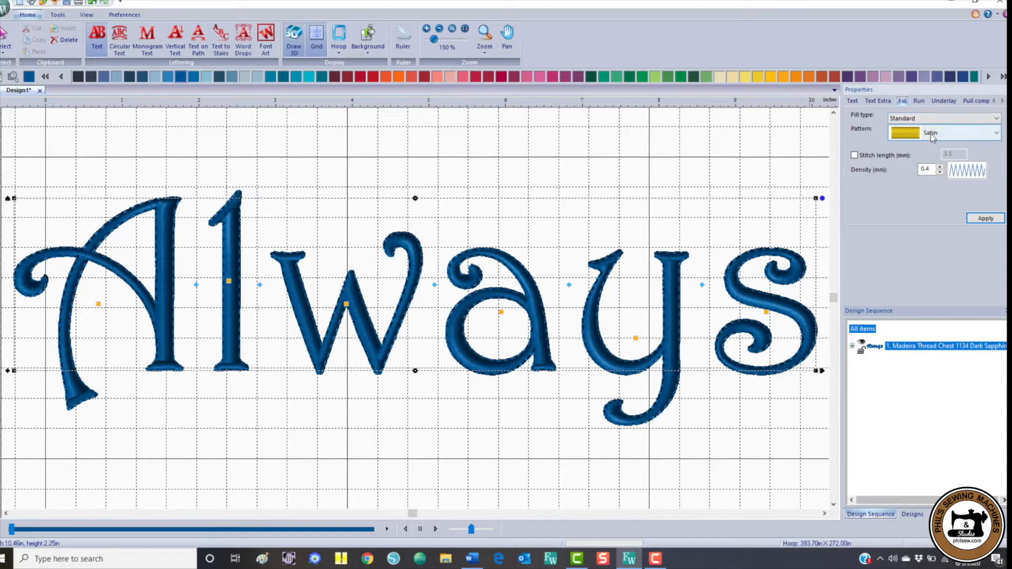
left_click(931, 134)
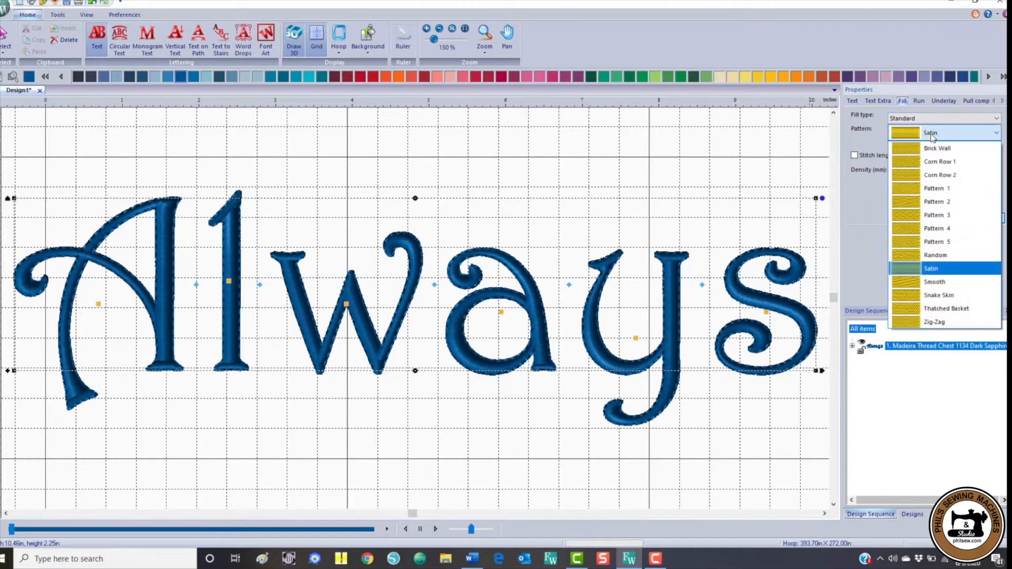
left_click(907, 323)
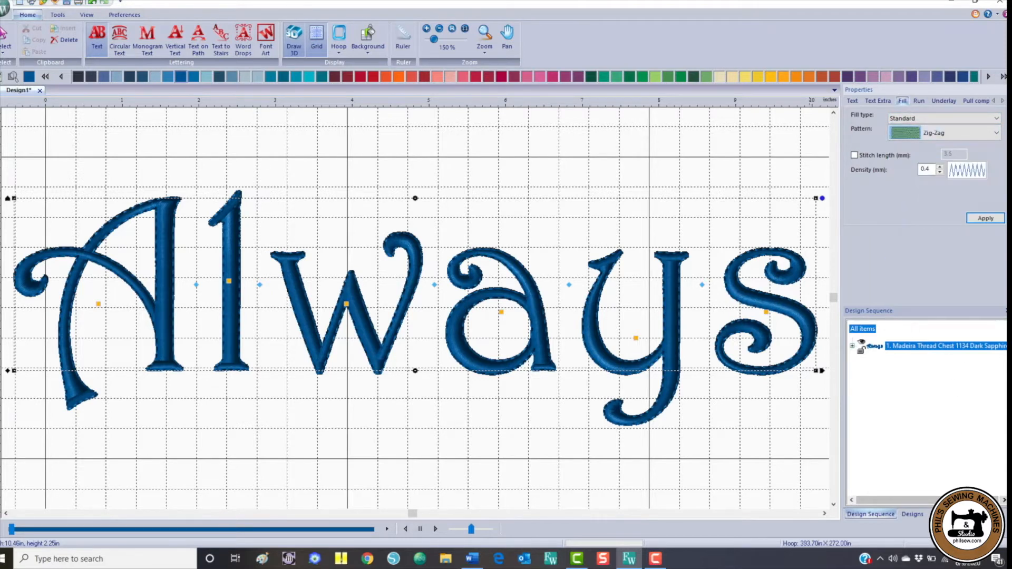
left_click(972, 222)
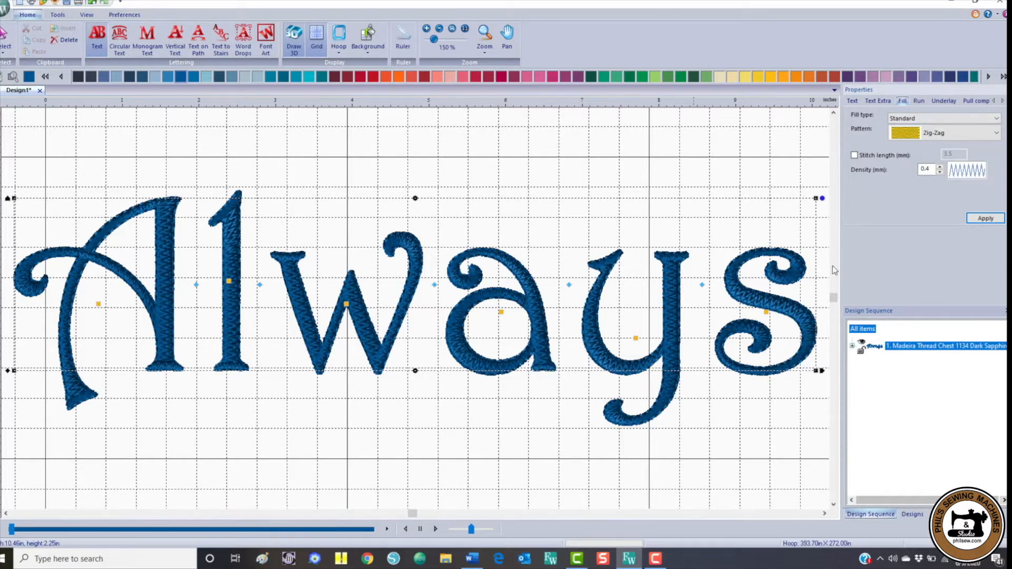
Set the Always text's run type to Motif with the candlewicking01 motif and apply it.
left_click(919, 102)
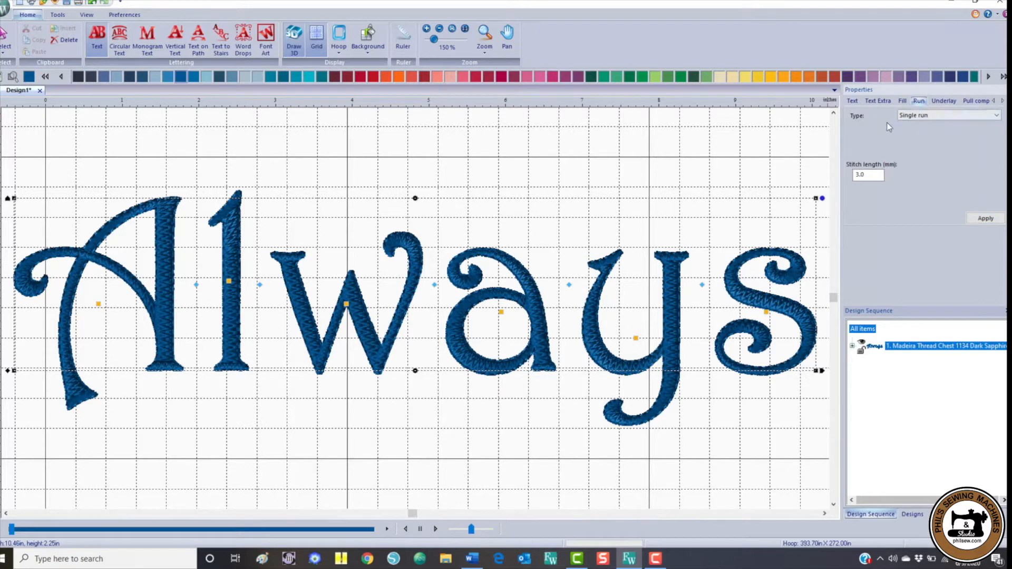
left_click(994, 115)
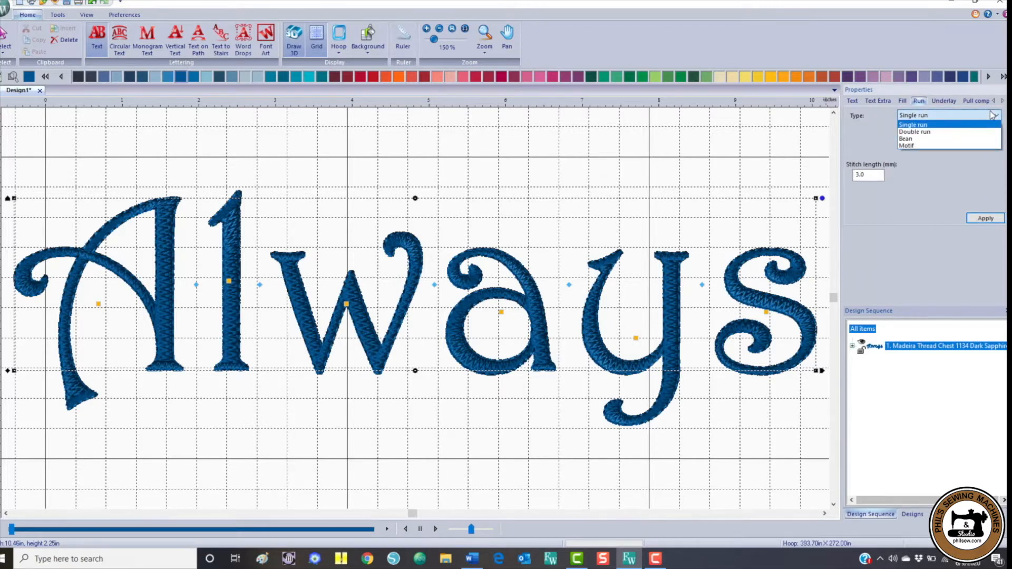
left_click(907, 146)
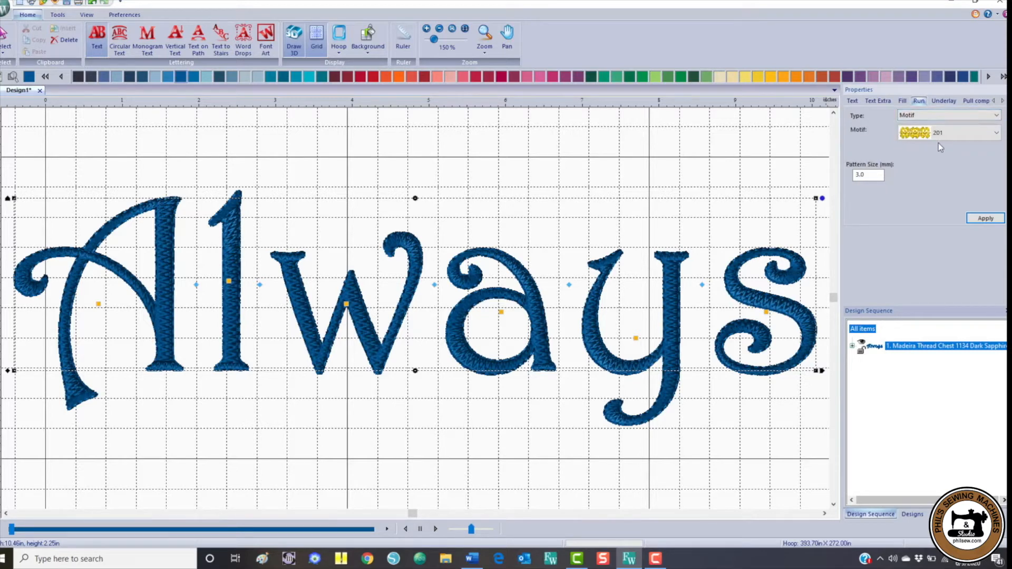
left_click(994, 134)
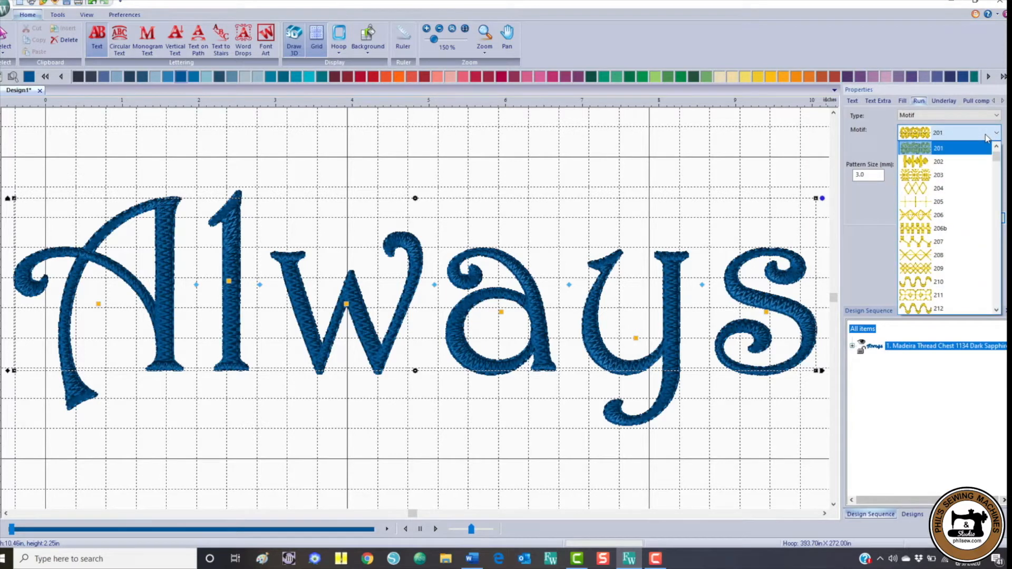
scroll(961, 173, "down", 5)
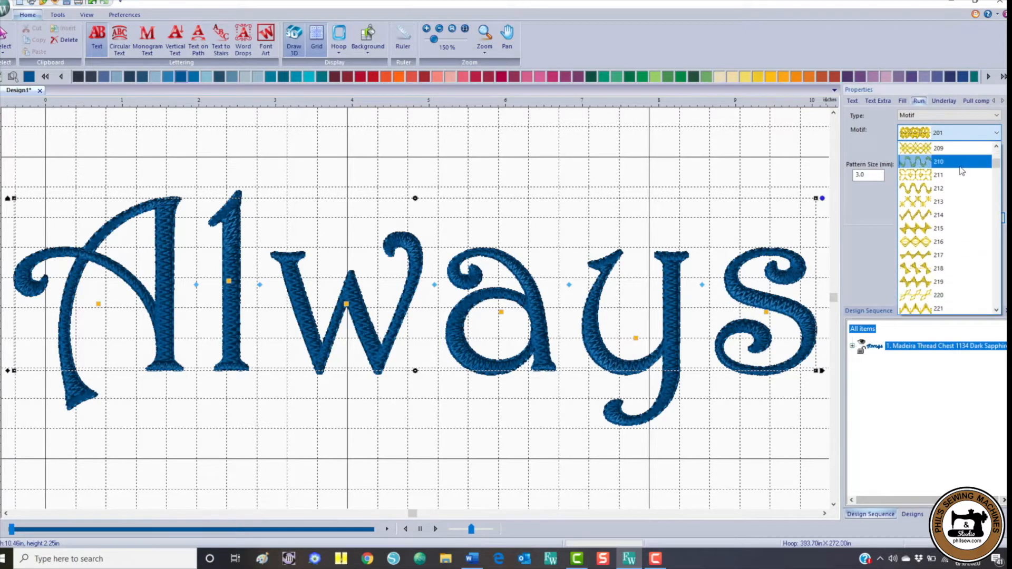
scroll(960, 173, "down", 5)
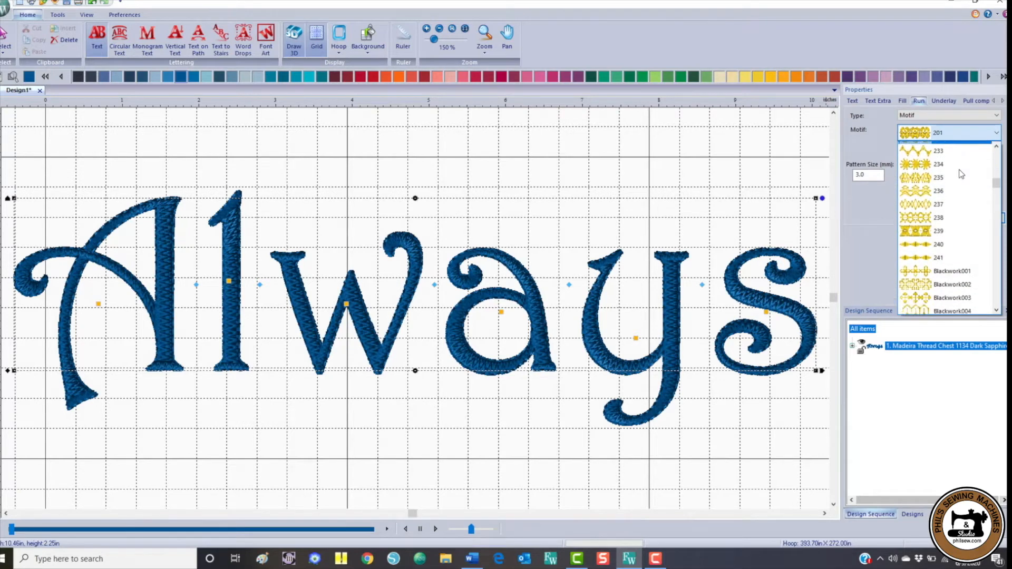
scroll(960, 174, "down", 6)
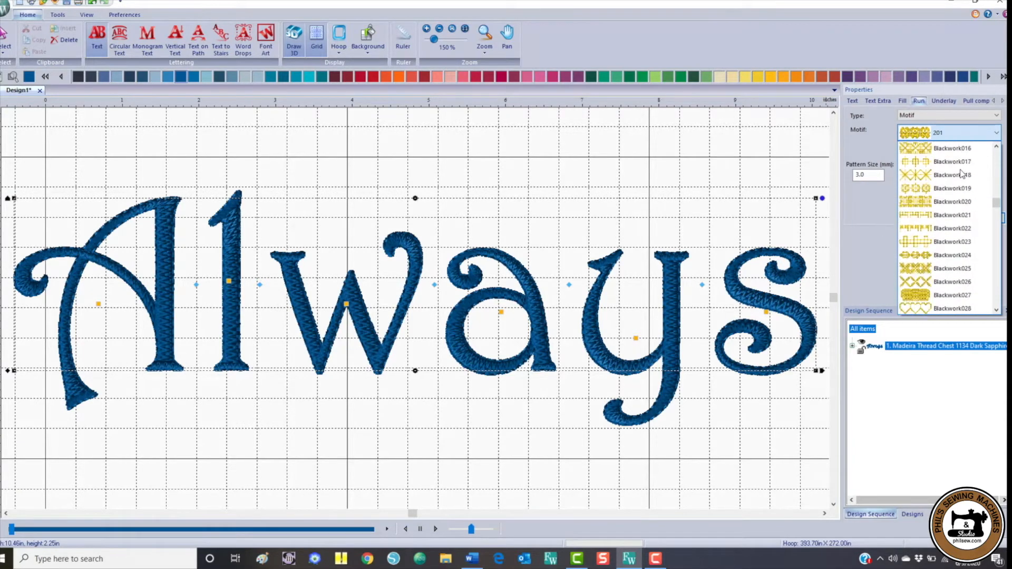
scroll(961, 173, "down", 4)
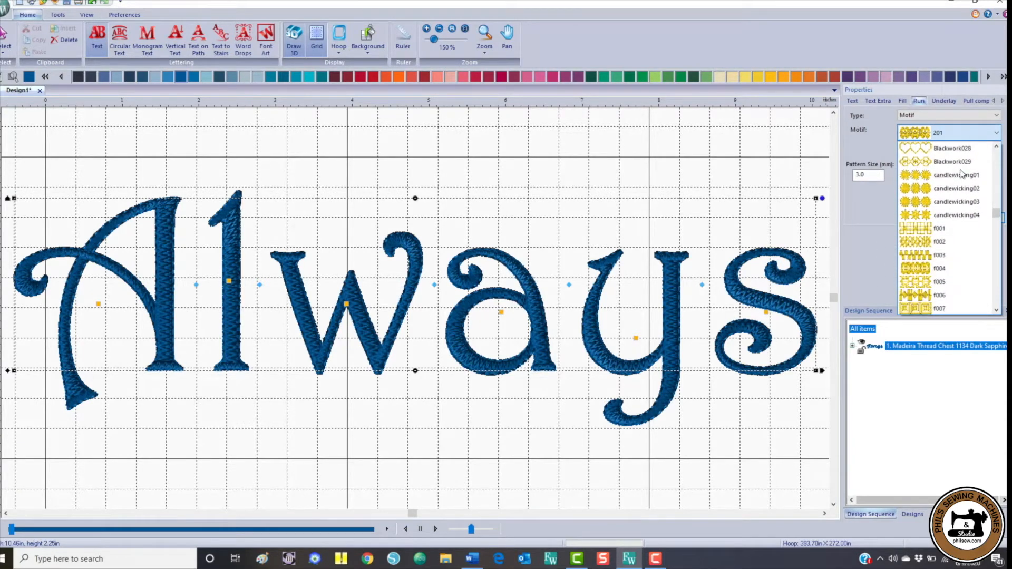
left_click(958, 178)
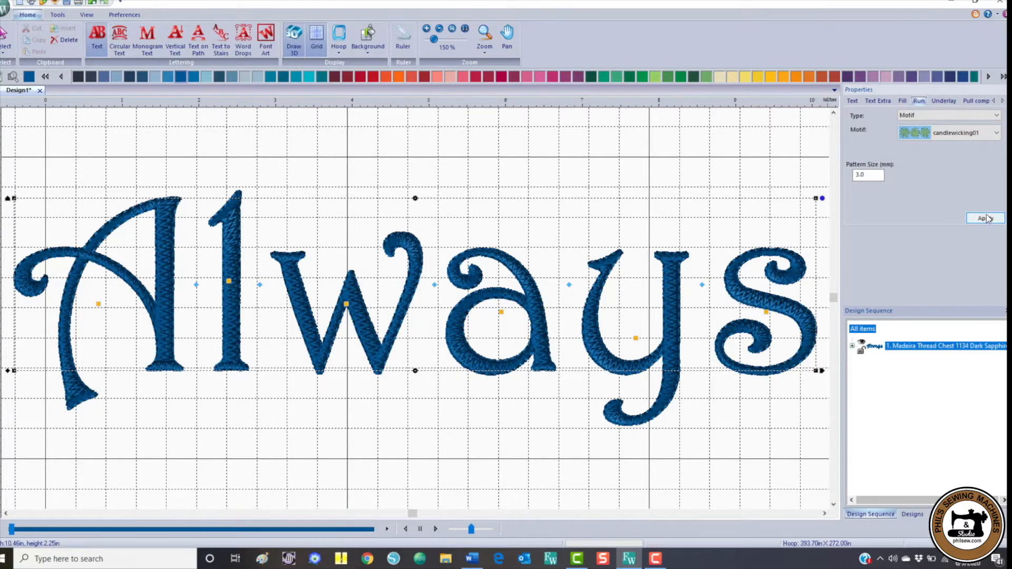
left_click(968, 221)
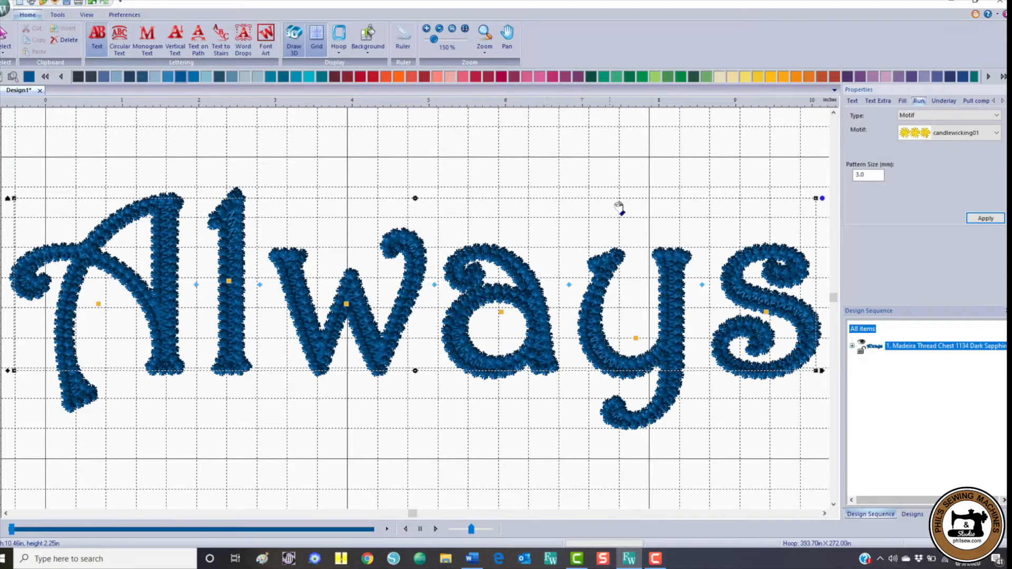
Set the run motif's pattern size to 1.5 mm, apply it and inspect the stitching around the second letter a up close.
left_click_drag(878, 175, 850, 178)
left_click(975, 219)
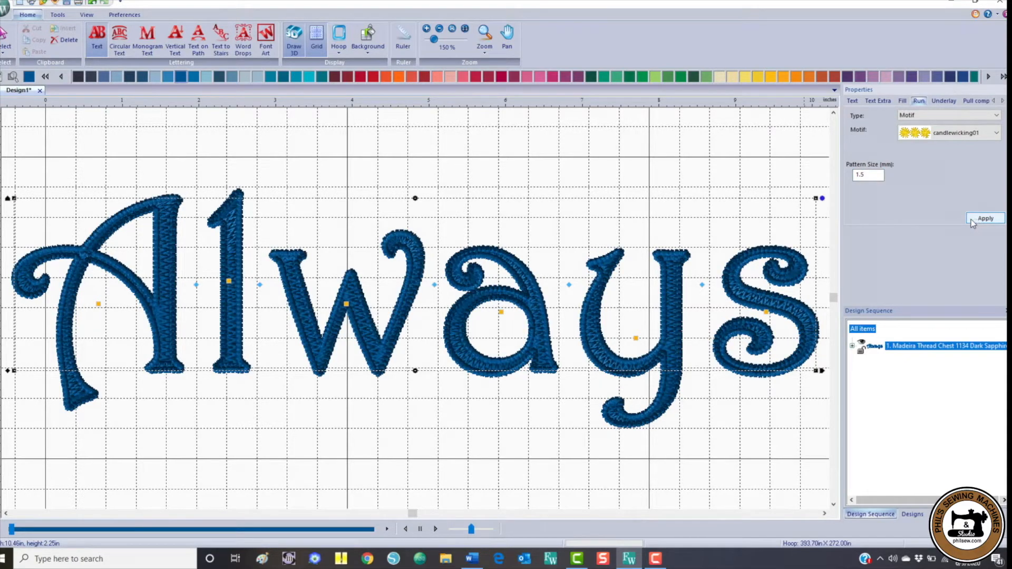
left_click(483, 40)
left_click_drag(441, 231, 573, 400)
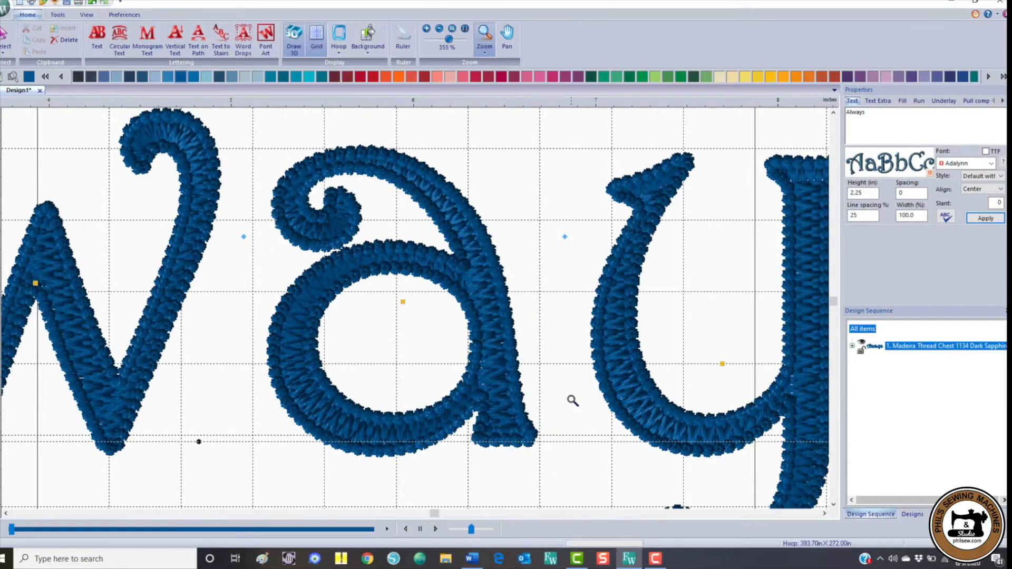
left_click(453, 30)
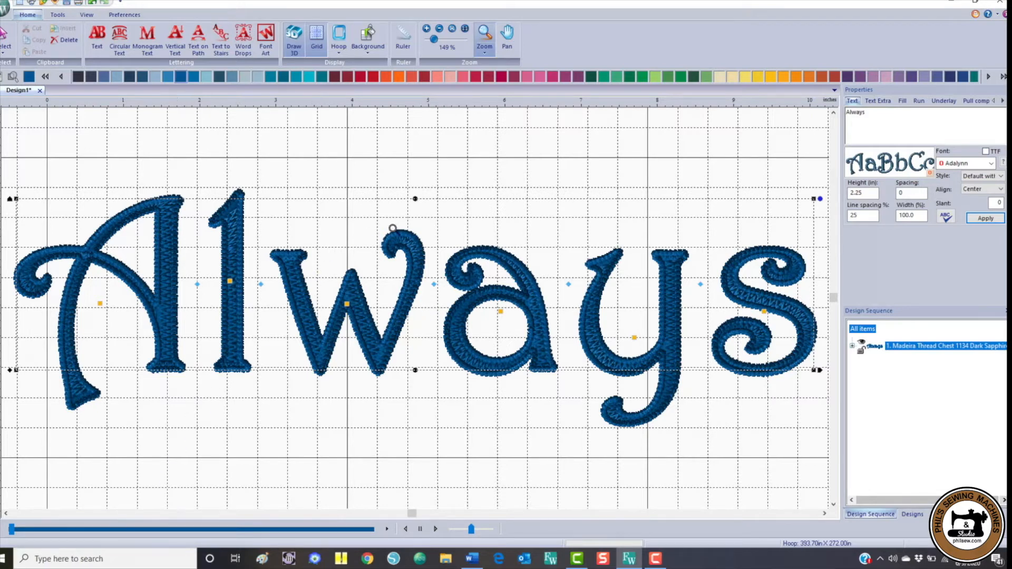
Measure the overall width of the Always text with the Ruler.
left_click(400, 34)
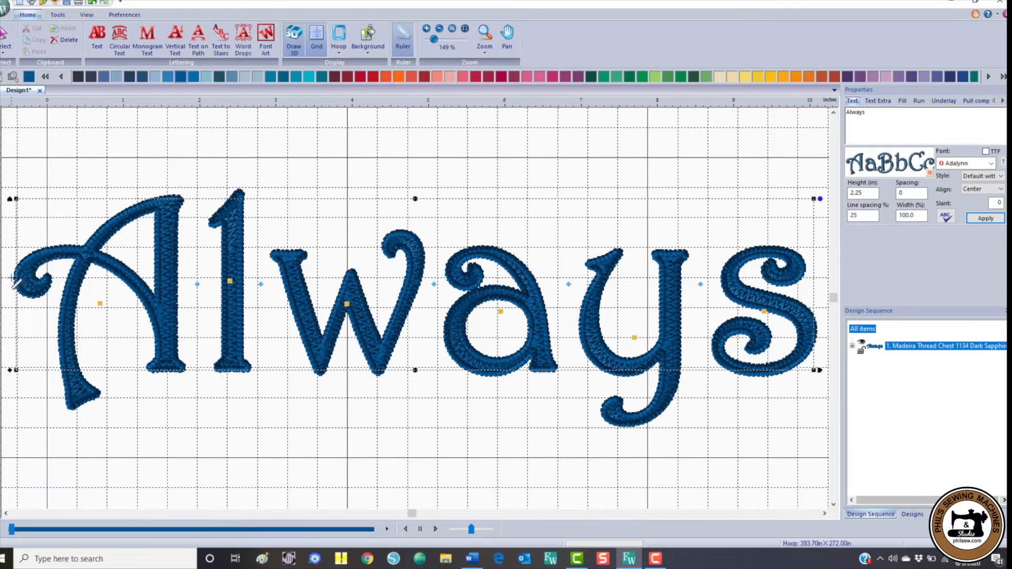
left_click_drag(16, 282, 819, 288)
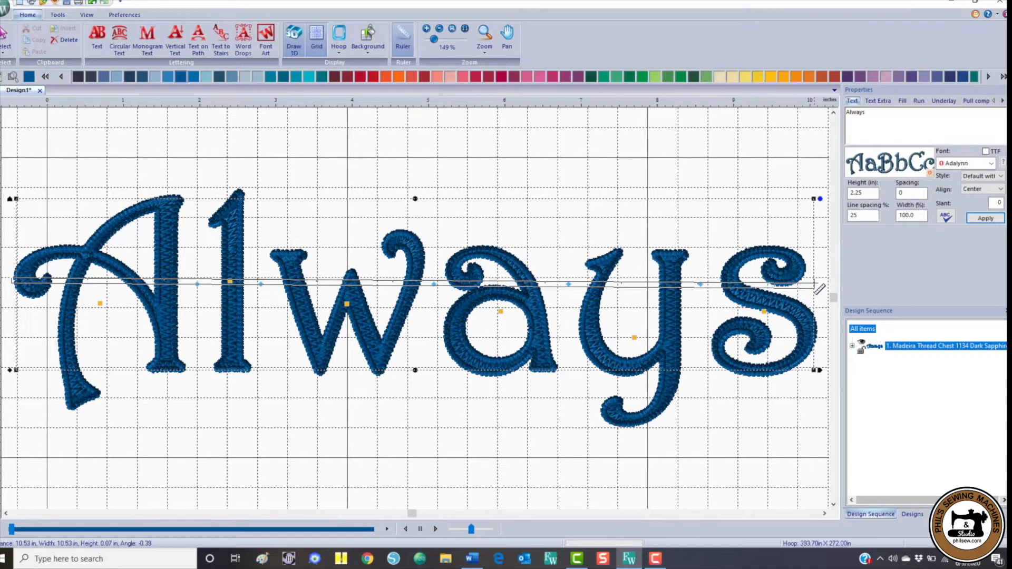
left_click_drag(814, 286, 815, 286)
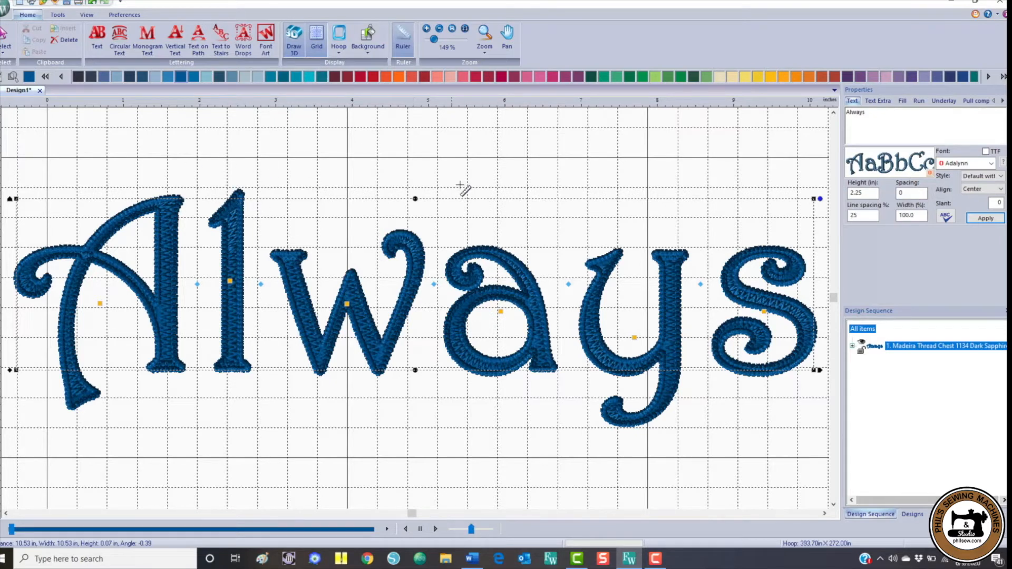
Apply the PES 300mm X 200mm hoop and center the Always text in it.
left_click(340, 51)
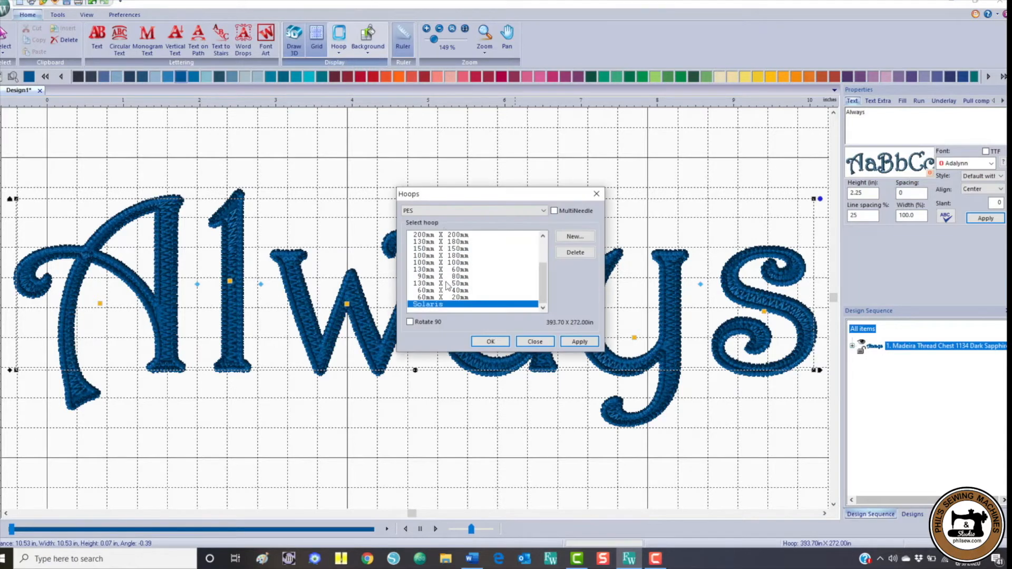
scroll(460, 253, "up", 1)
scroll(460, 253, "up", 2)
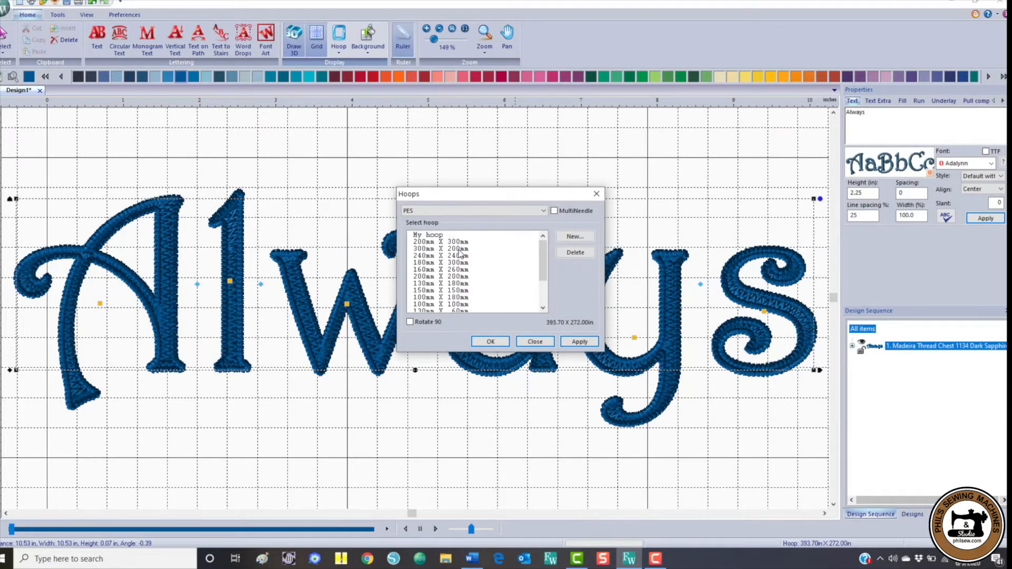
left_click(430, 248)
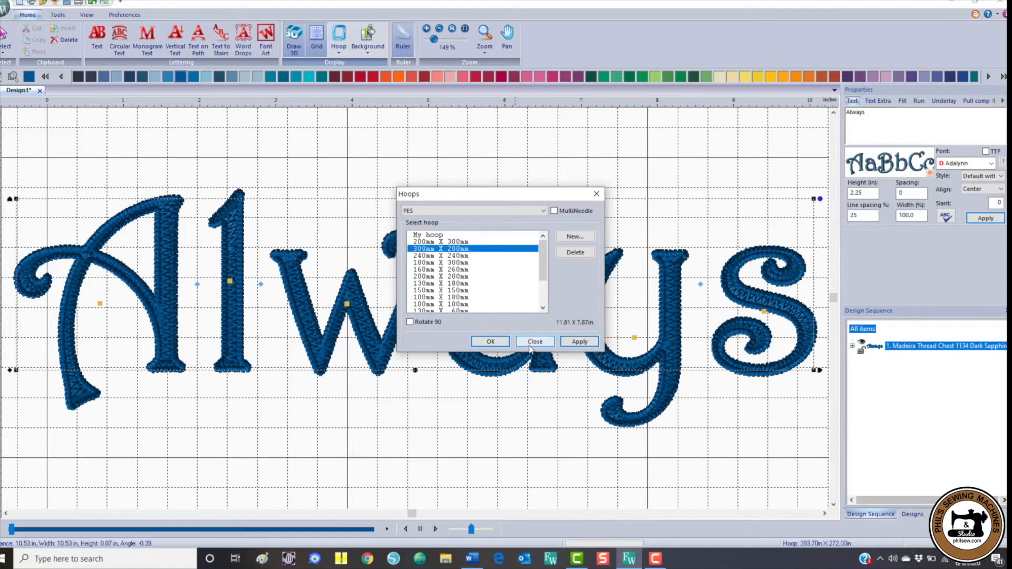
left_click(579, 342)
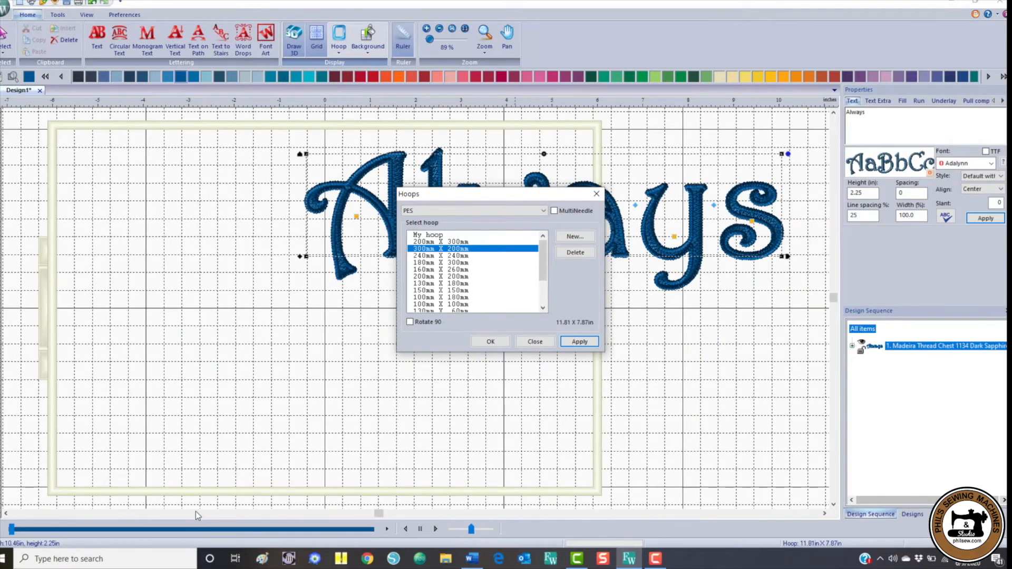
left_click(535, 341)
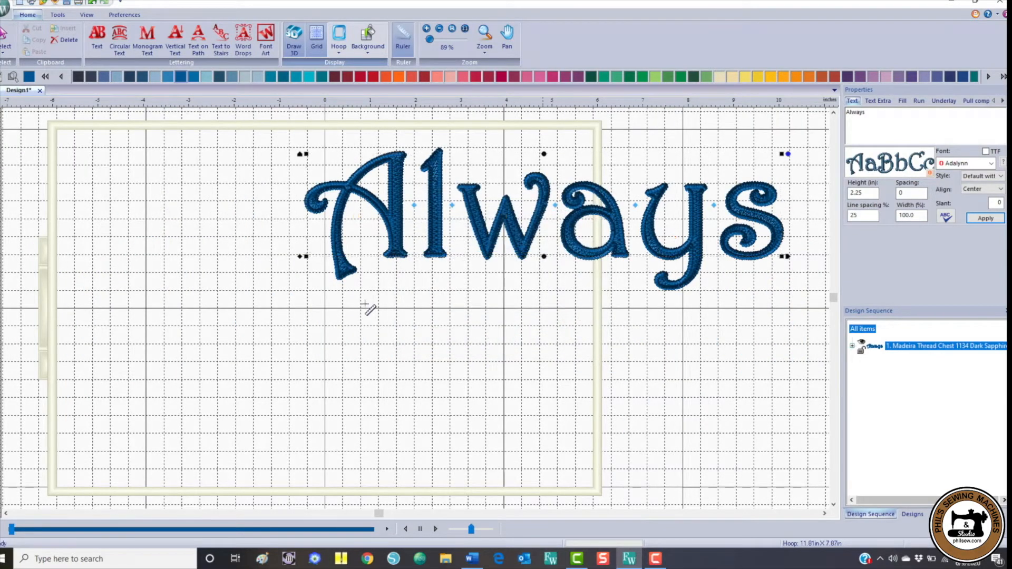
left_click(59, 15)
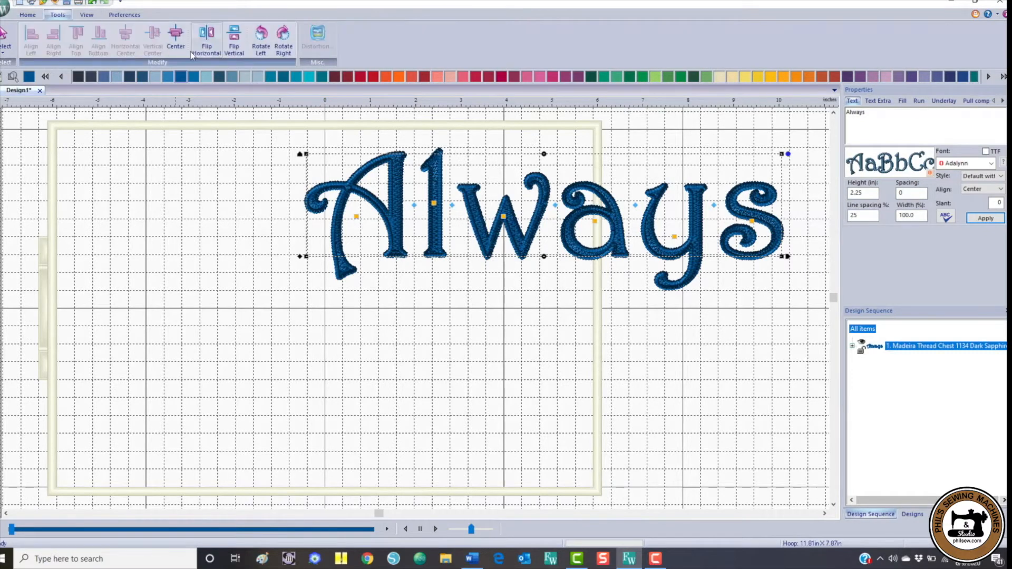
left_click(175, 45)
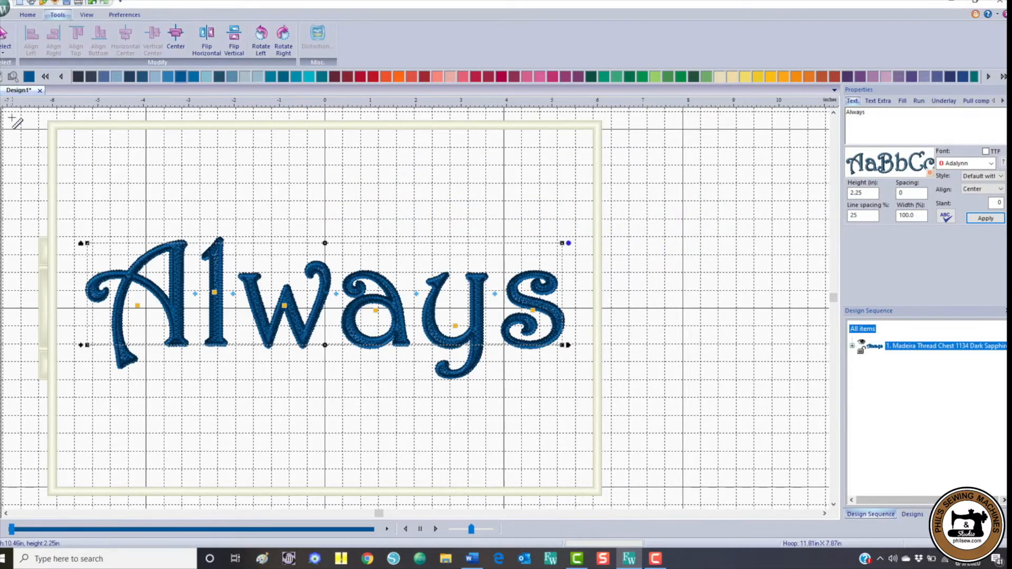
Replace the Always text with Kiss Me, apply the change and center the lettering in the hoop.
left_click(28, 15)
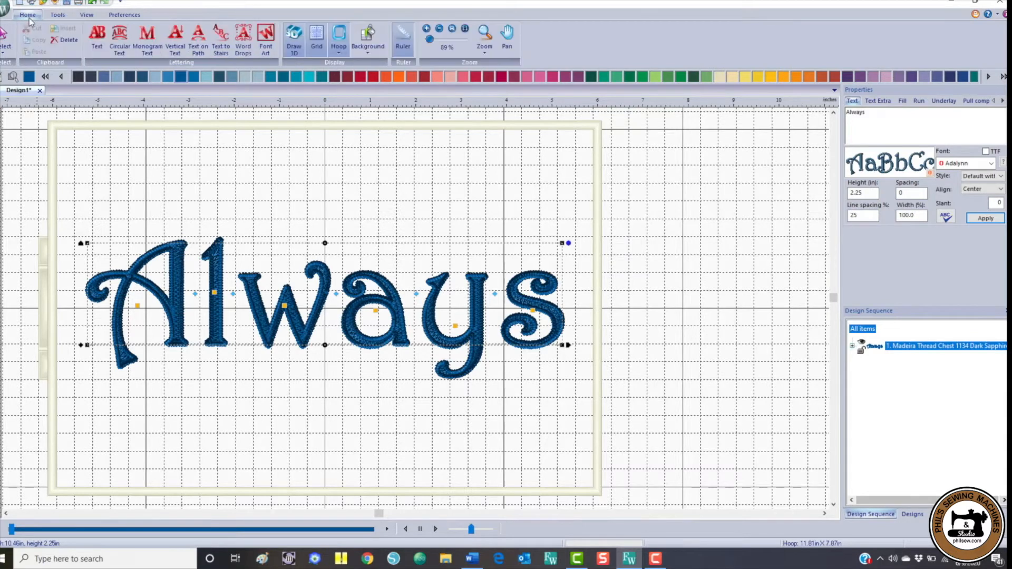
left_click(452, 29)
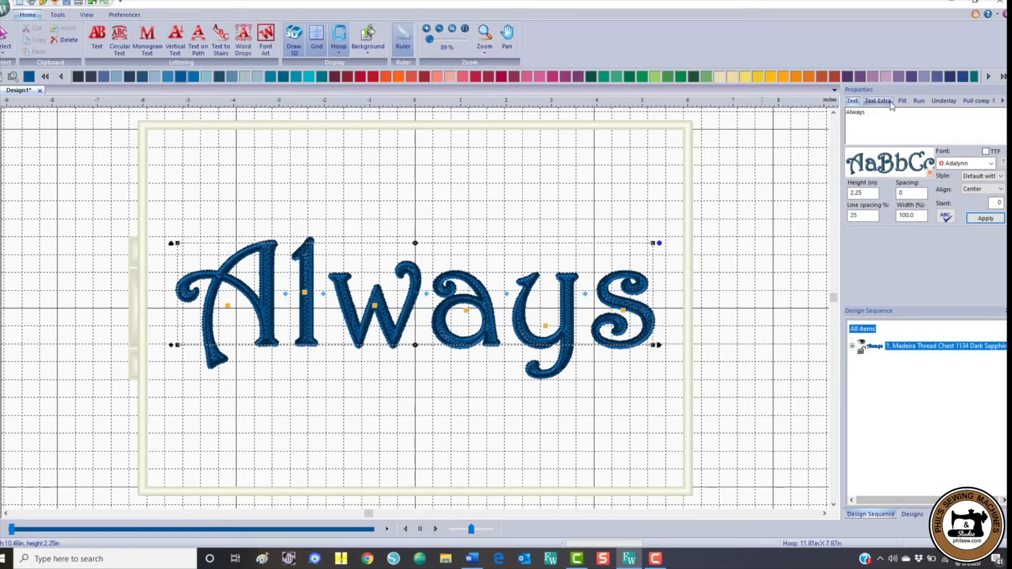
left_click(868, 111)
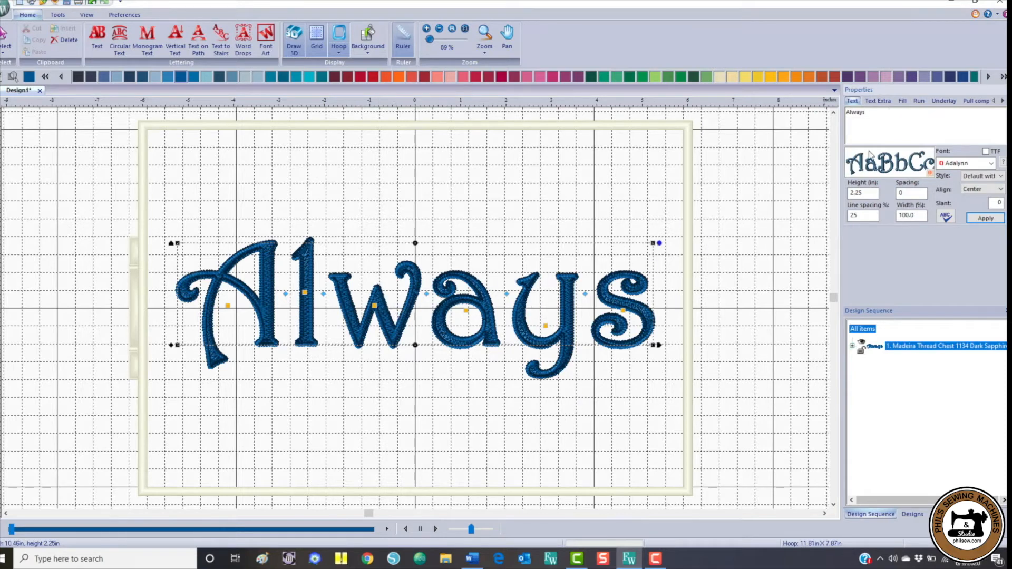
left_click_drag(870, 112, 818, 120)
type("k")
left_click(985, 219)
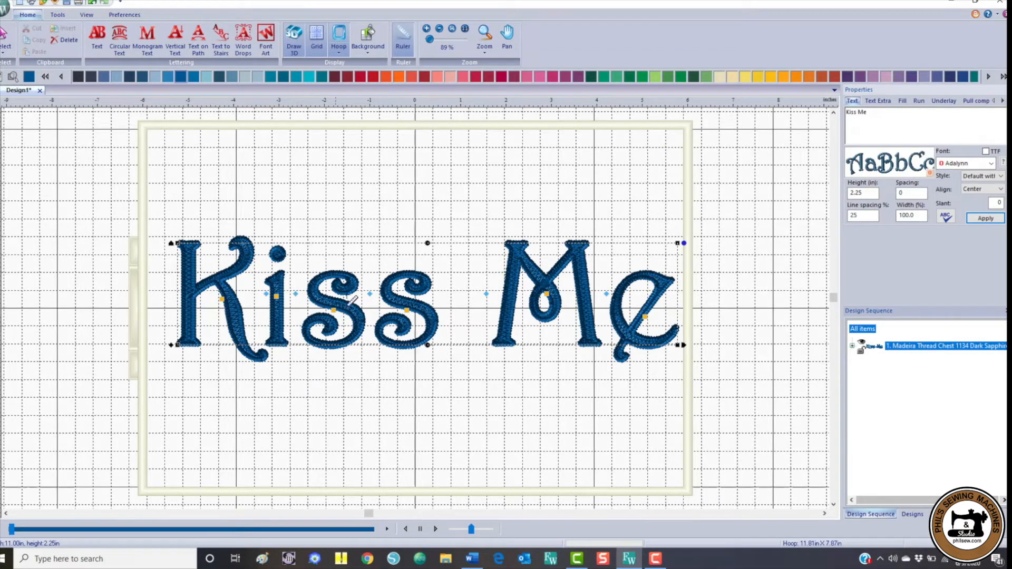
left_click(66, 20)
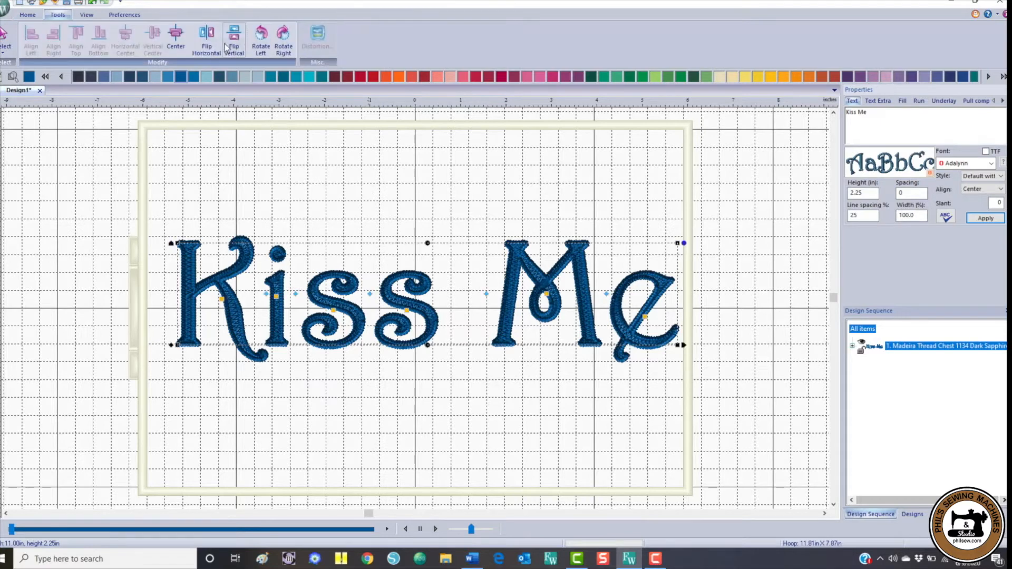
left_click(179, 45)
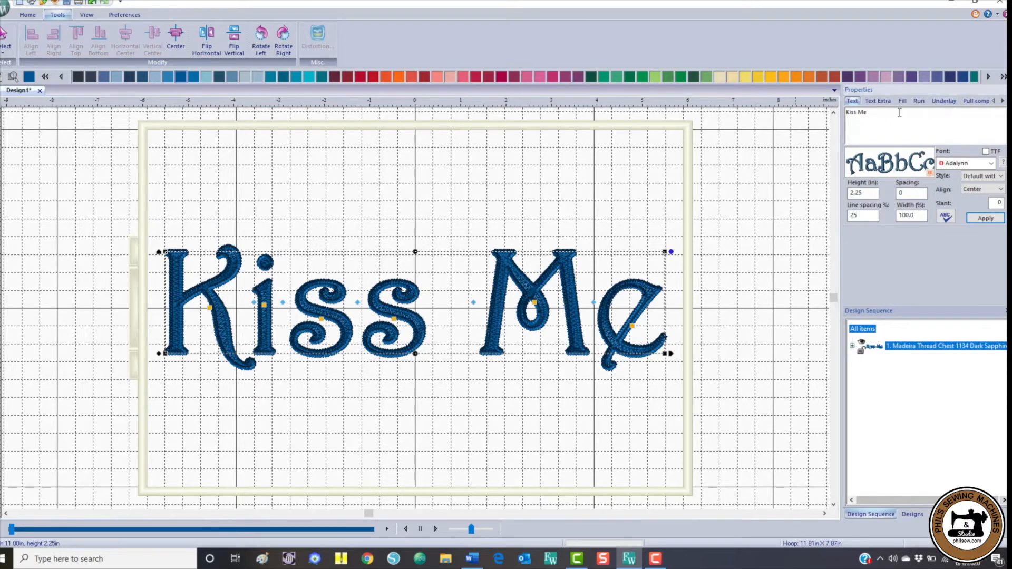
Replace the Kiss Me text with Goodnight and apply the change.
left_click_drag(884, 115, 760, 121)
type("Goodnight")
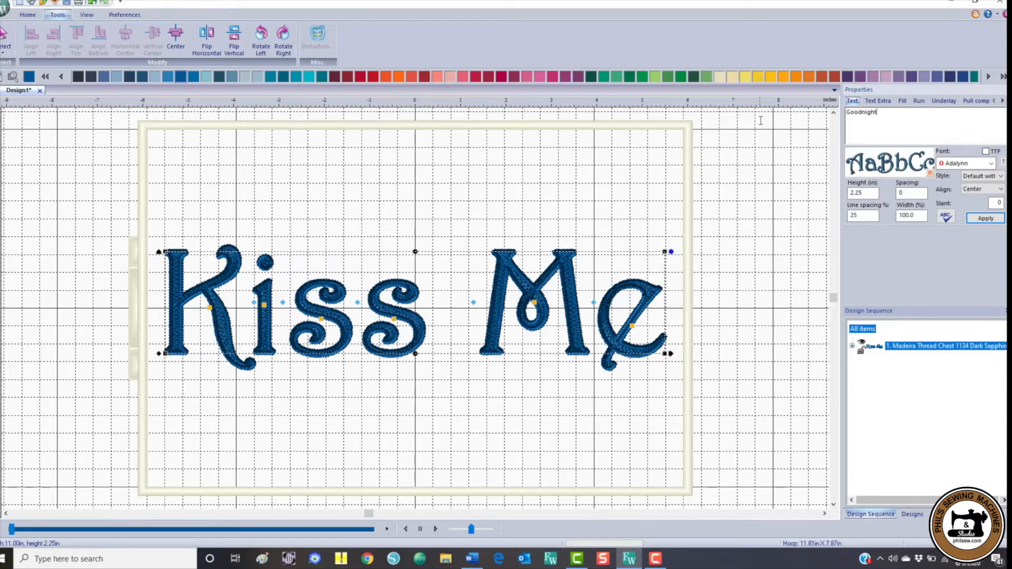
left_click(985, 218)
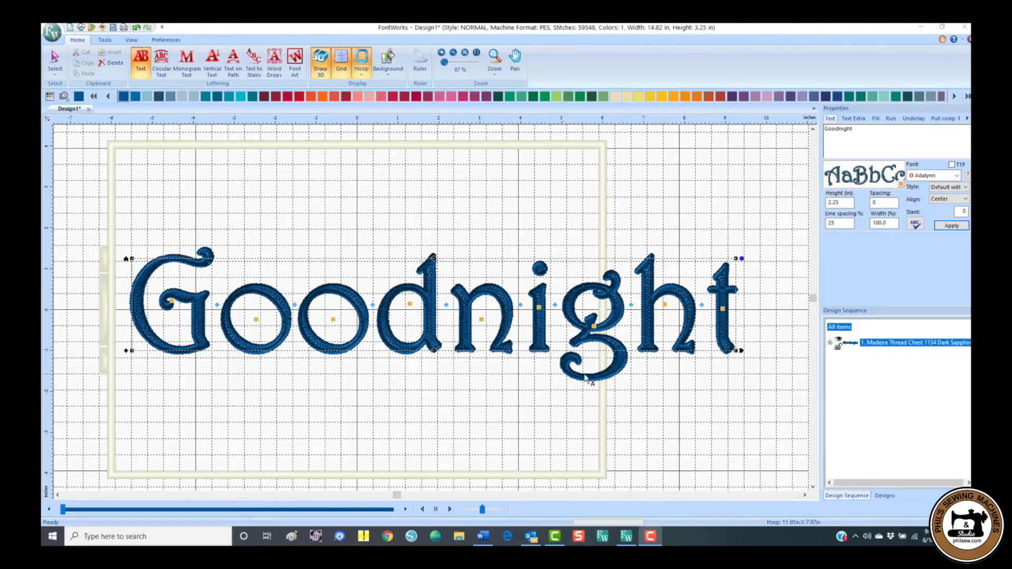
Apply the PES Solaris hoop and center the Goodnight text in it.
left_click(362, 77)
left_click(361, 78)
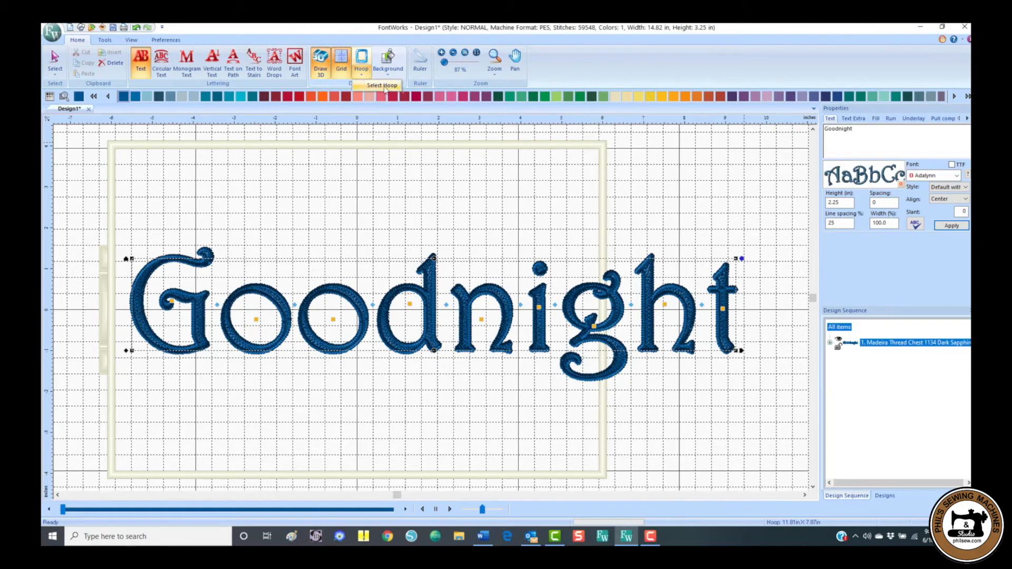
left_click(373, 87)
scroll(552, 292, "up", 2)
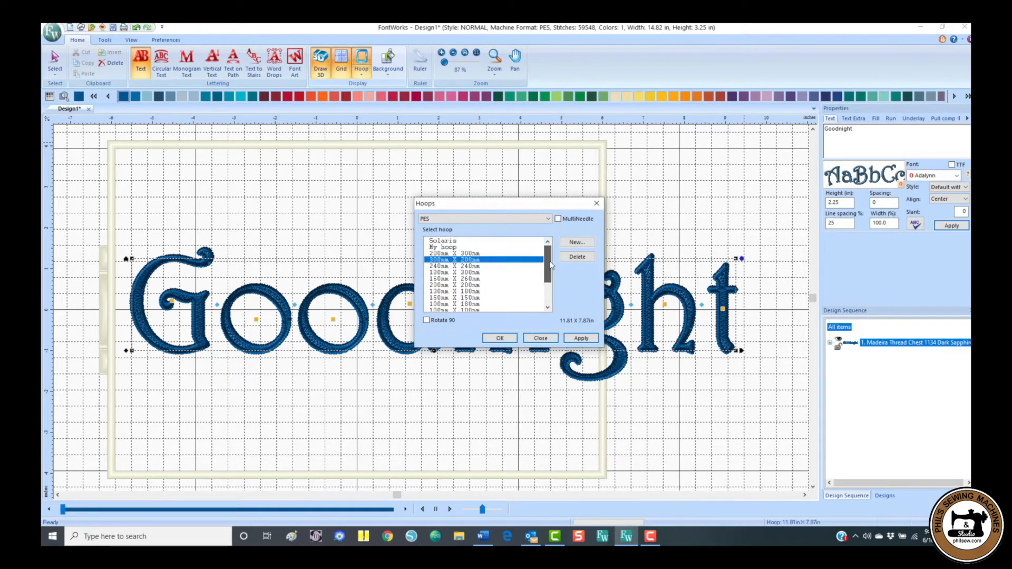
left_click(442, 241)
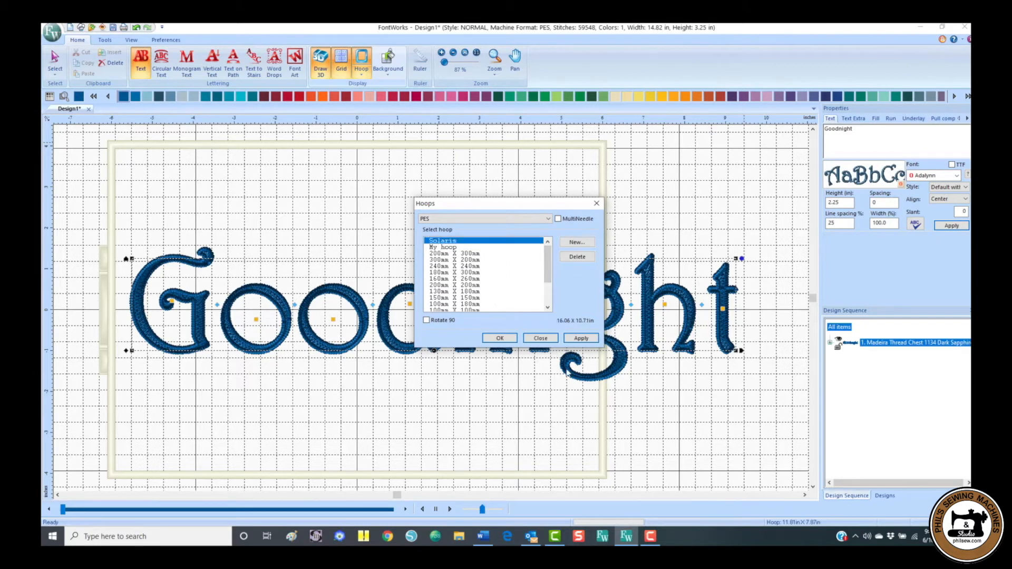
left_click(581, 340)
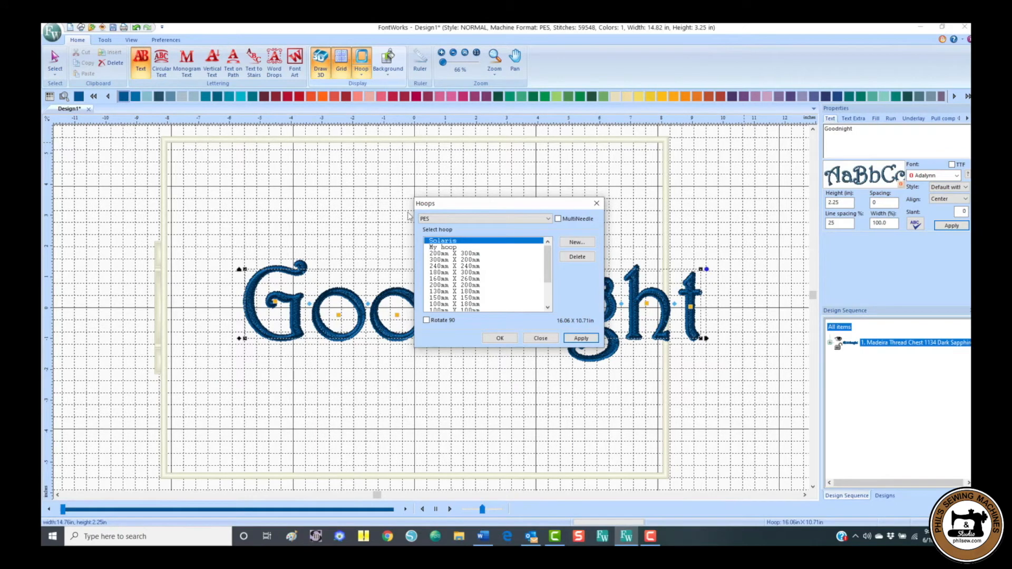
left_click(541, 338)
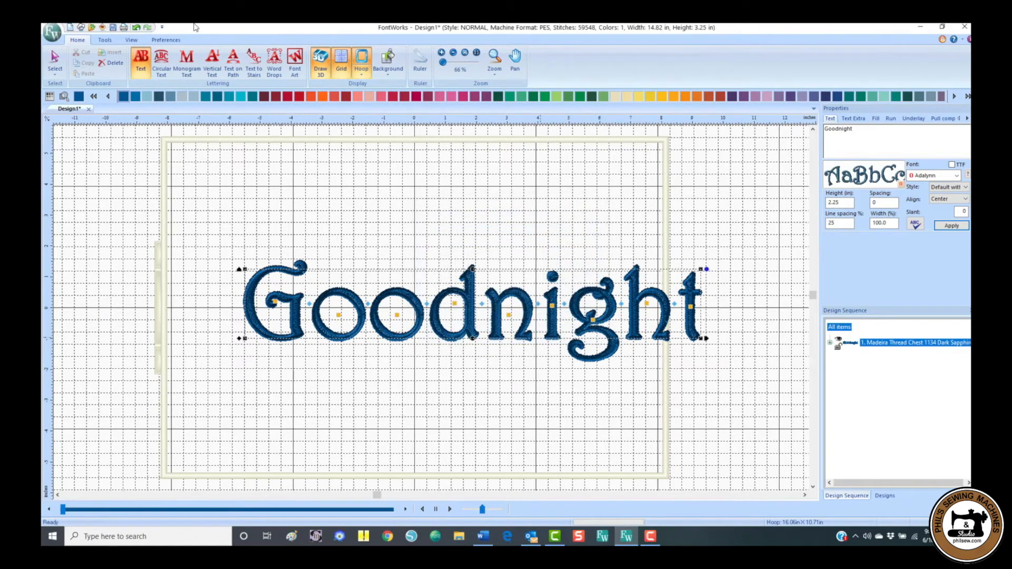
left_click(108, 41)
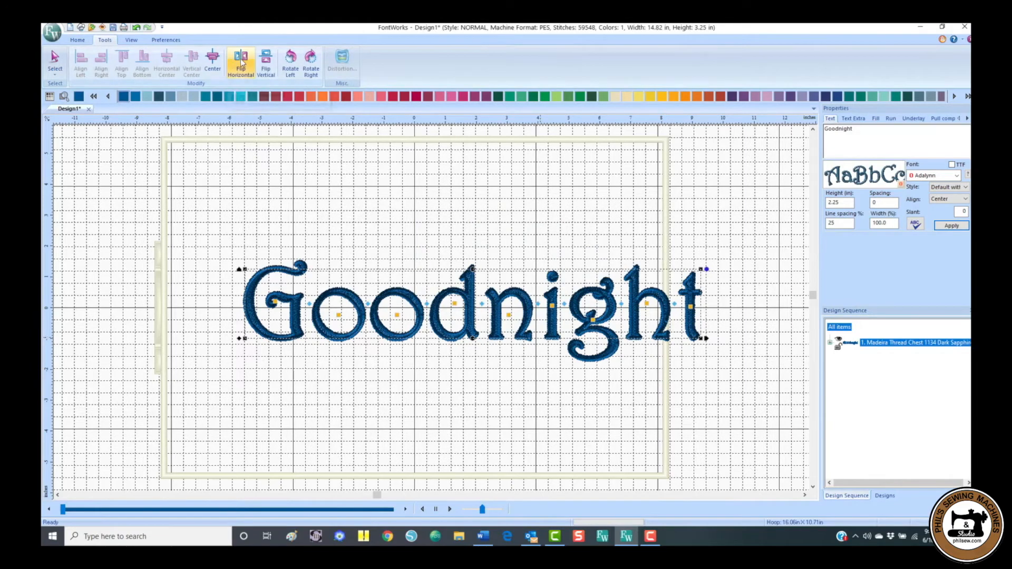
left_click(214, 63)
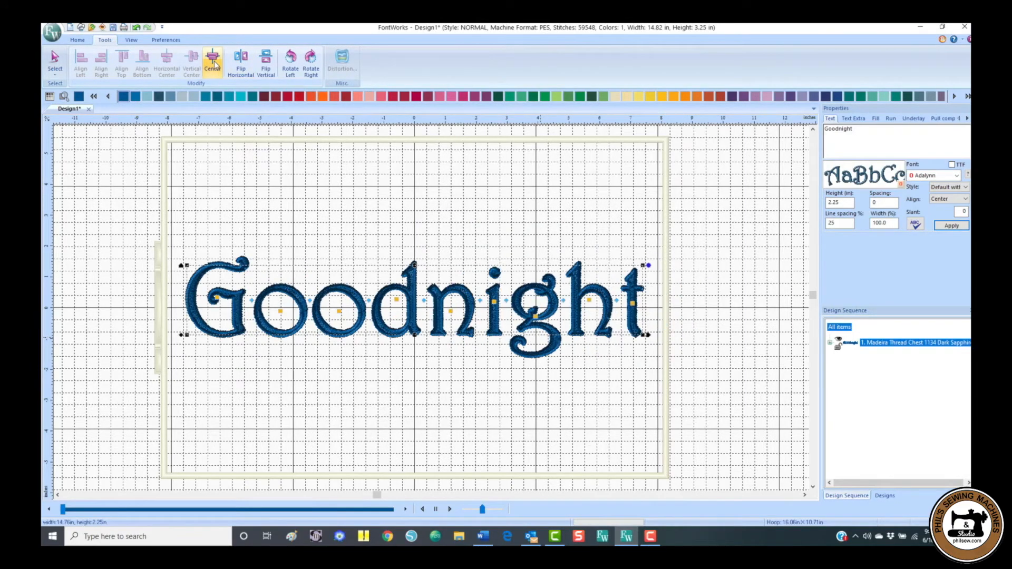
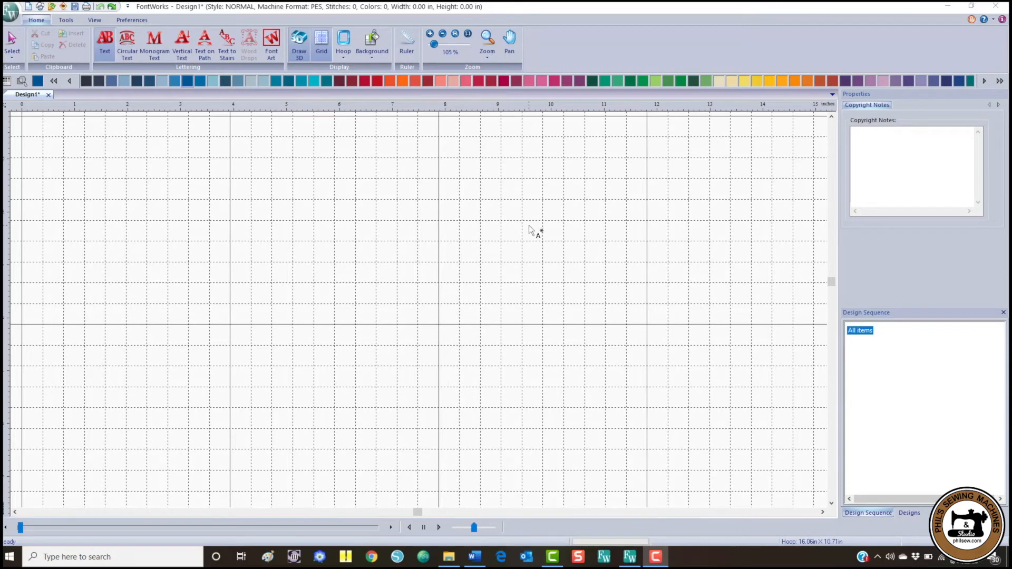
Place a new text object in the blank design and enter R as its text in the Keepsake font.
left_click(102, 43)
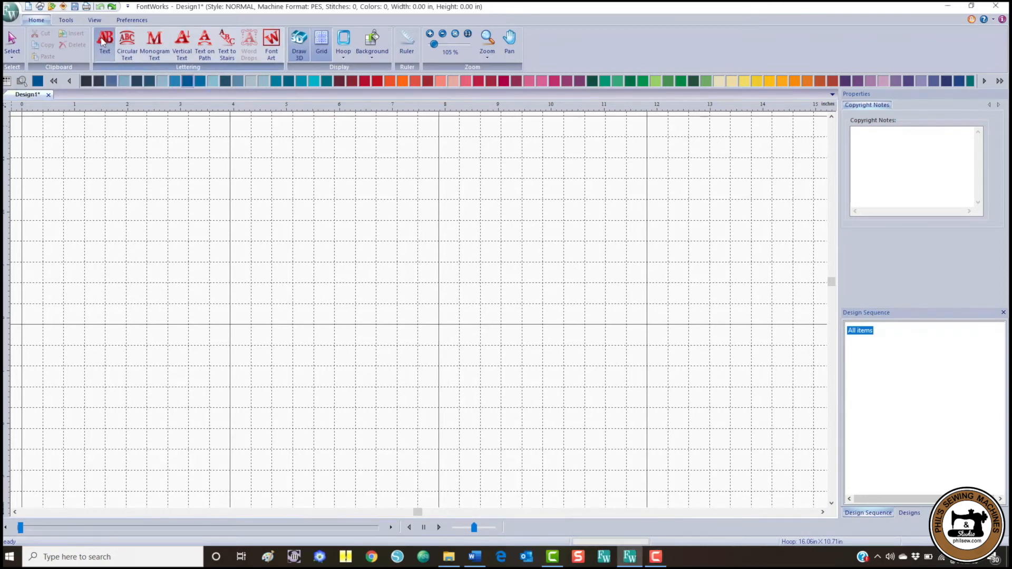
left_click(453, 257)
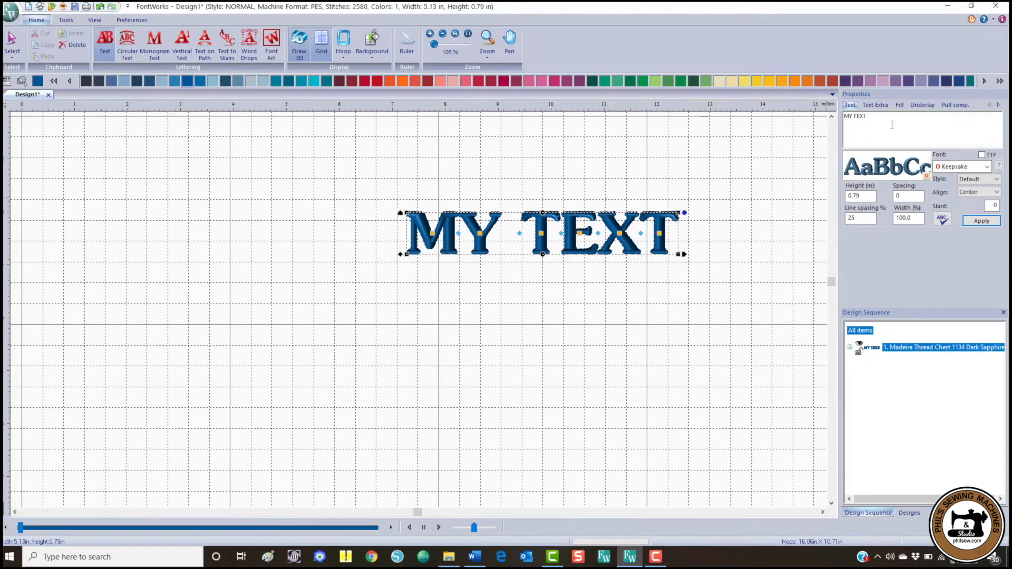
left_click_drag(869, 119, 796, 134)
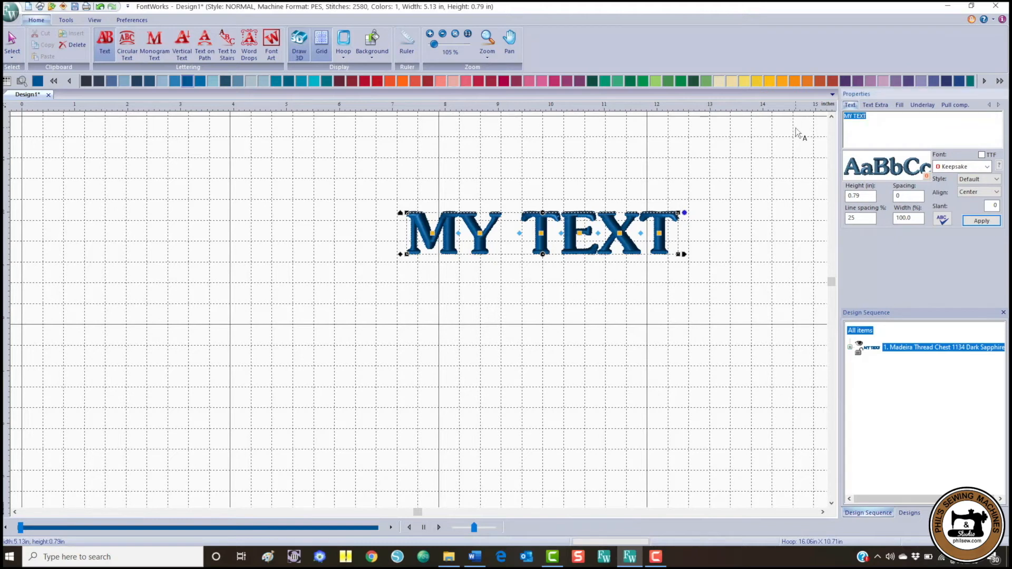
type("R")
left_click(965, 171)
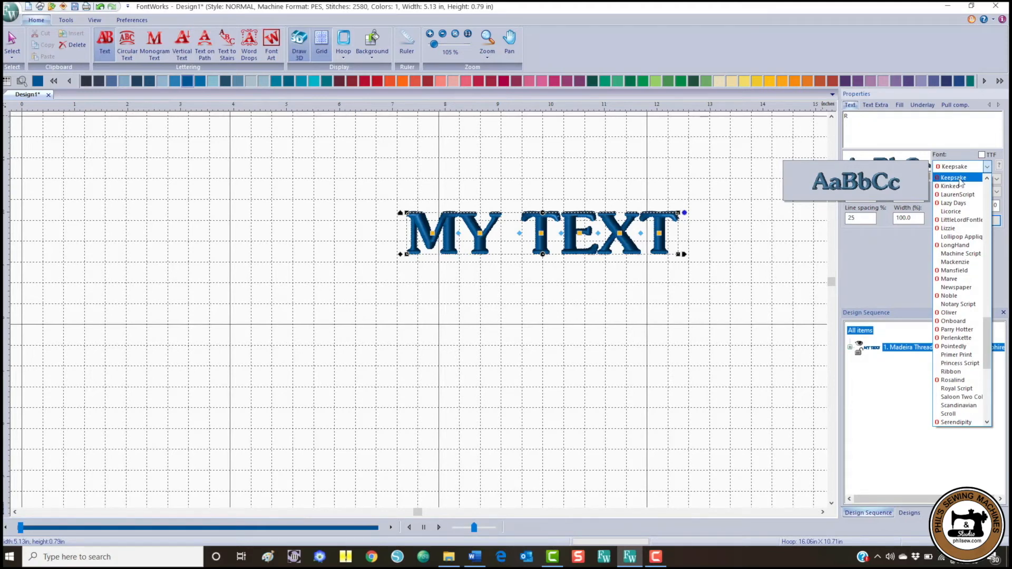
left_click(960, 179)
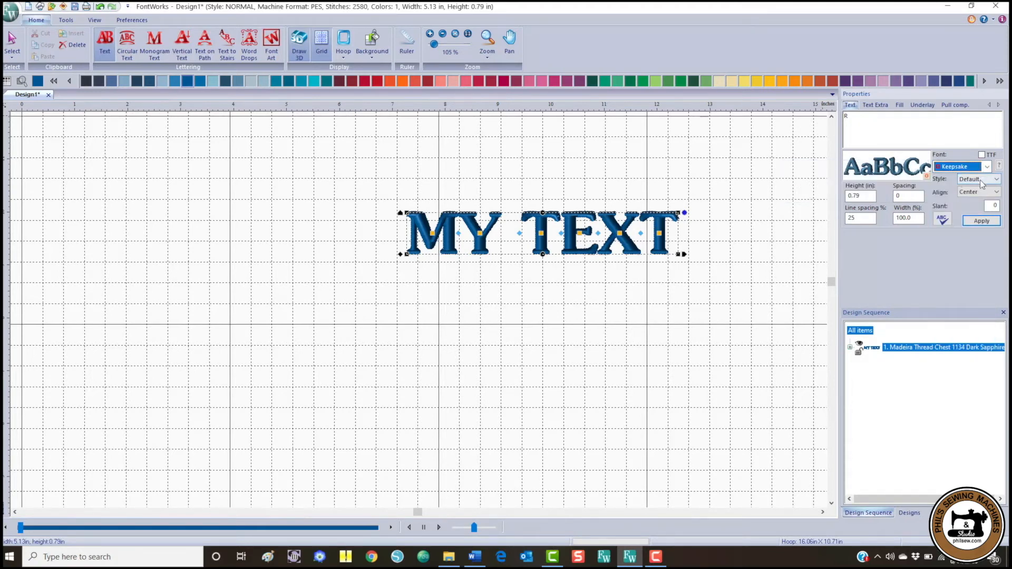
Set the letter R's style to Appliqué and its height to 7 in, and apply the changes.
left_click(979, 181)
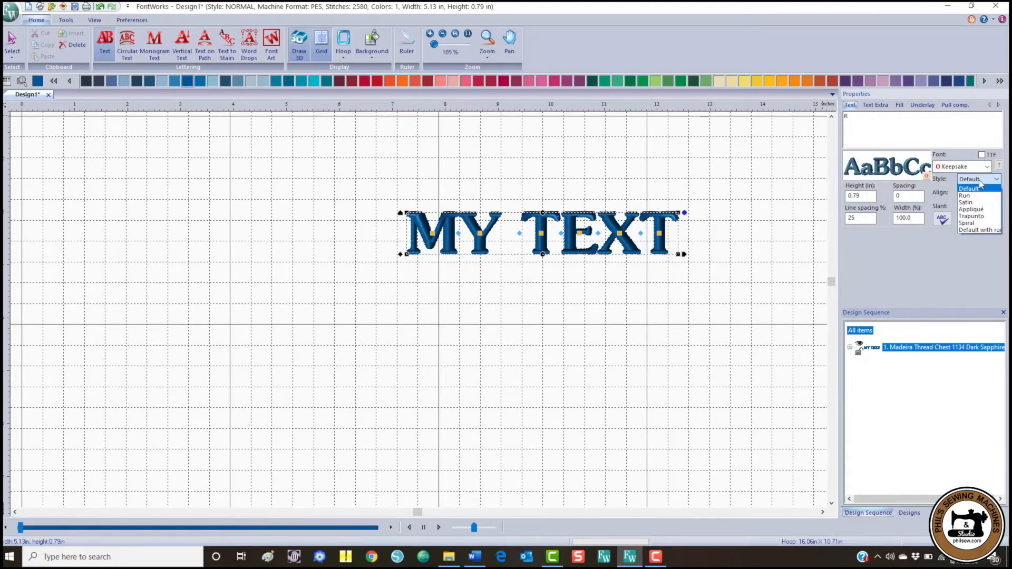
left_click(971, 211)
left_click_drag(862, 196, 818, 196)
type("7")
left_click(979, 221)
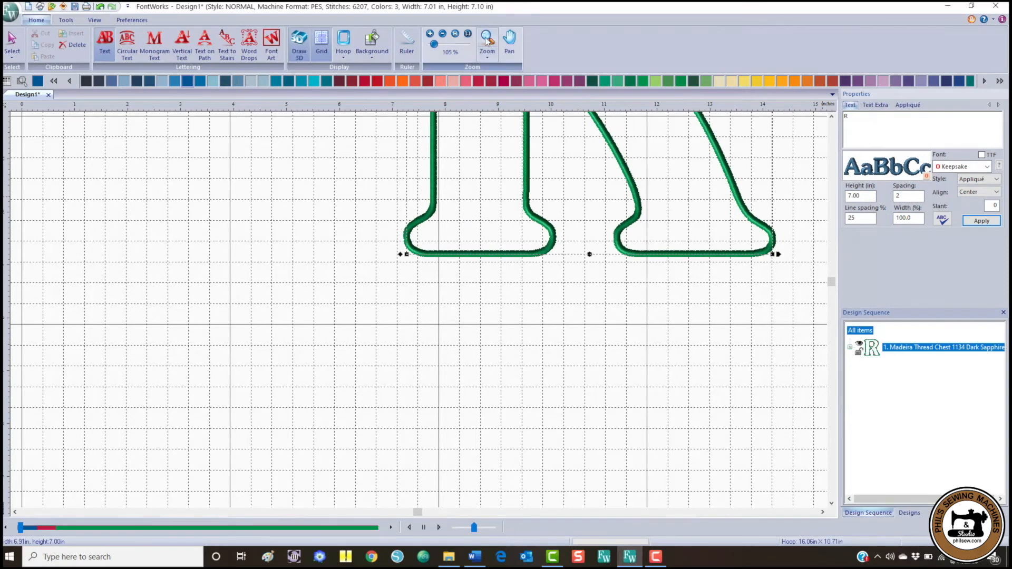
left_click(455, 34)
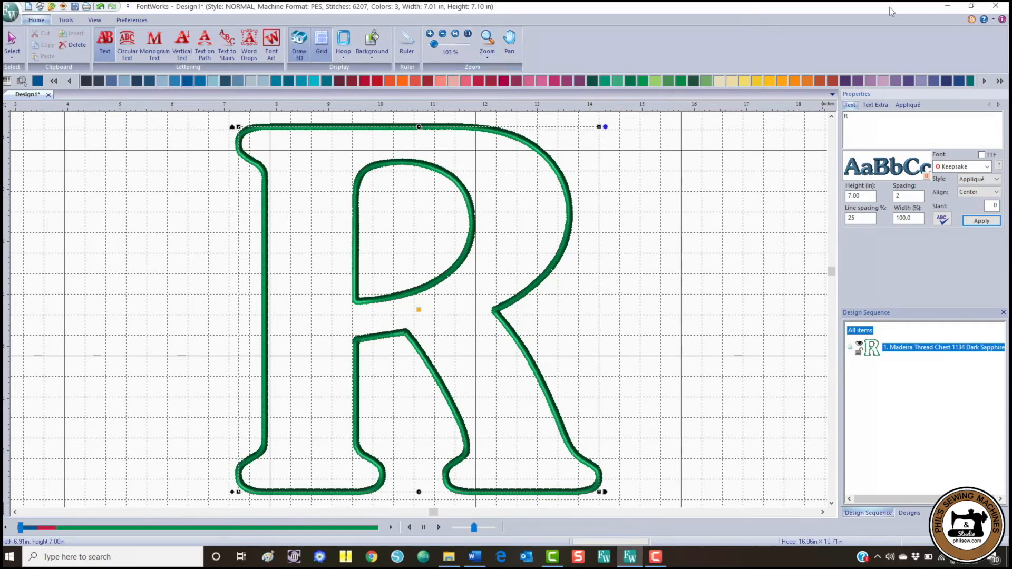
Switch the letter R's appliqué type to Motif and browse through the available motif patterns.
left_click(907, 105)
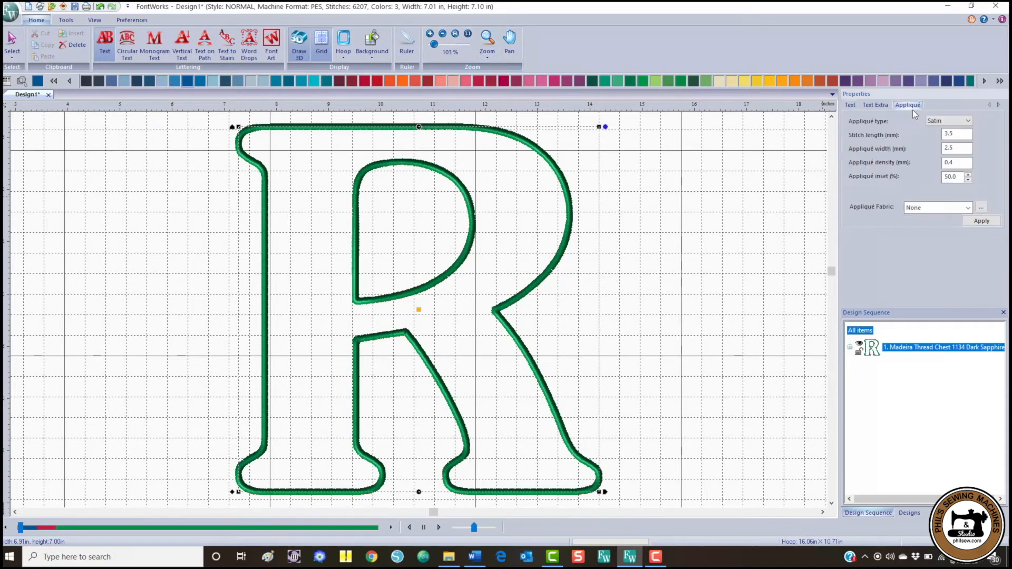
left_click(957, 123)
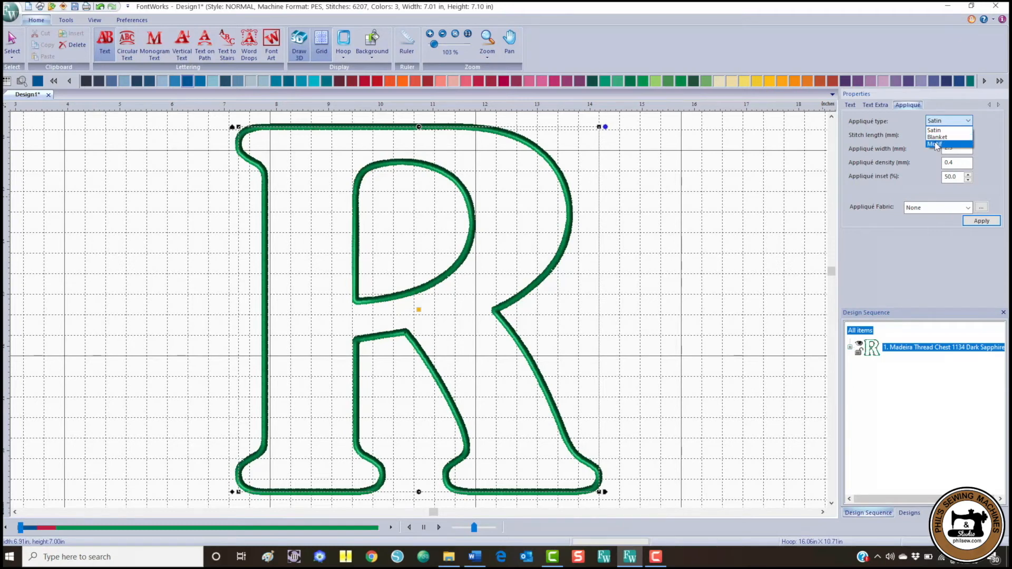
left_click(936, 145)
left_click(928, 149)
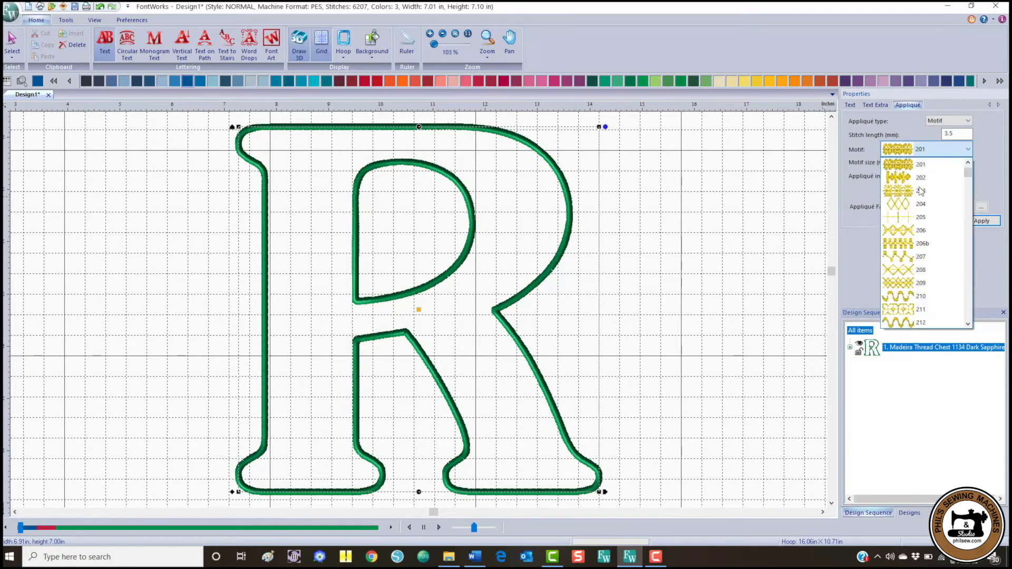
scroll(920, 215, "down", 2)
scroll(920, 215, "down", 8)
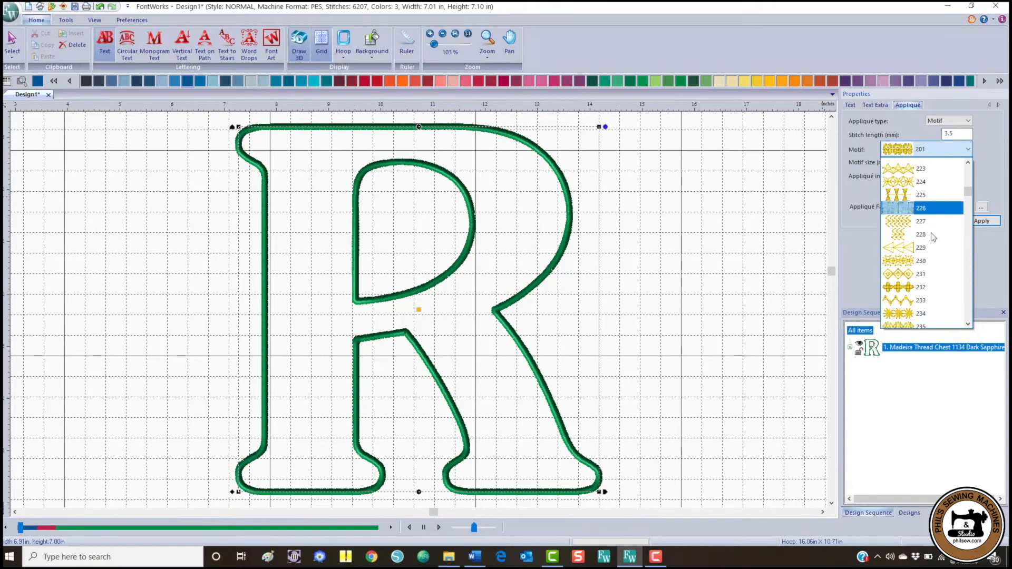
scroll(930, 236, "down", 10)
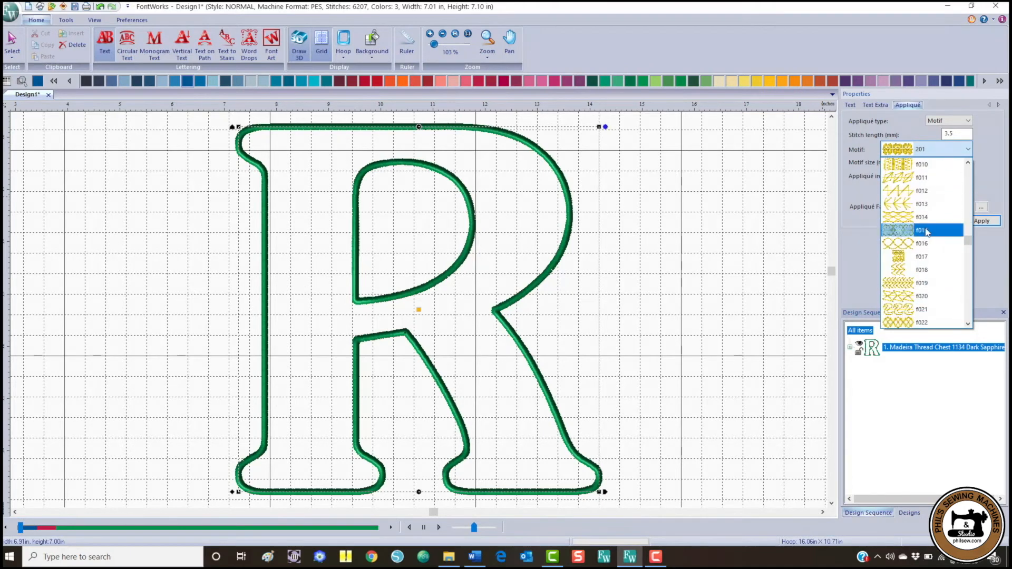
scroll(927, 235, "down", 18)
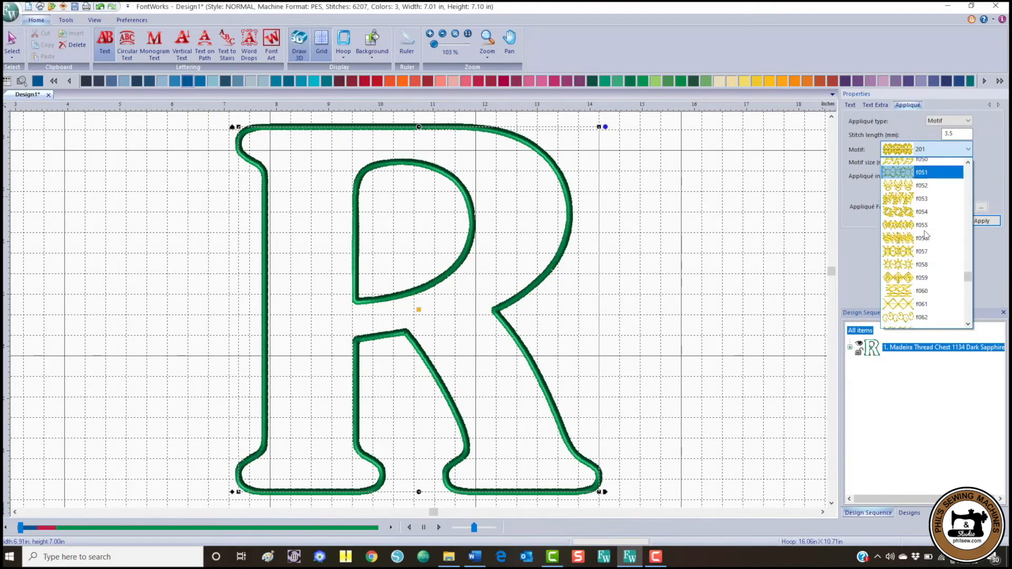
scroll(926, 235, "up", 20)
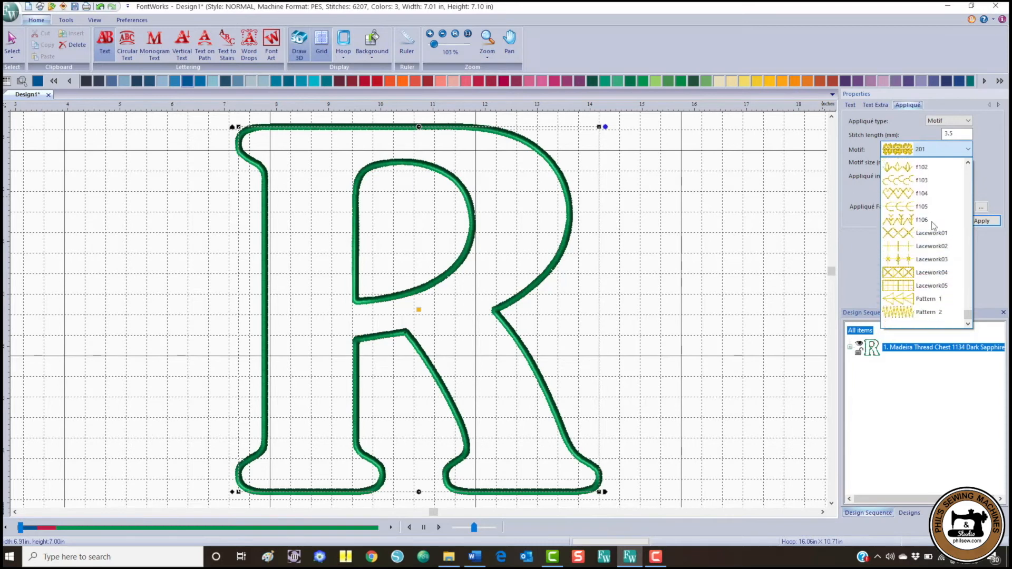
Set the letter R's appliqué type to Blanket with an appliqué width of 3.5 mm and apply it.
left_click(968, 122)
left_click(934, 135)
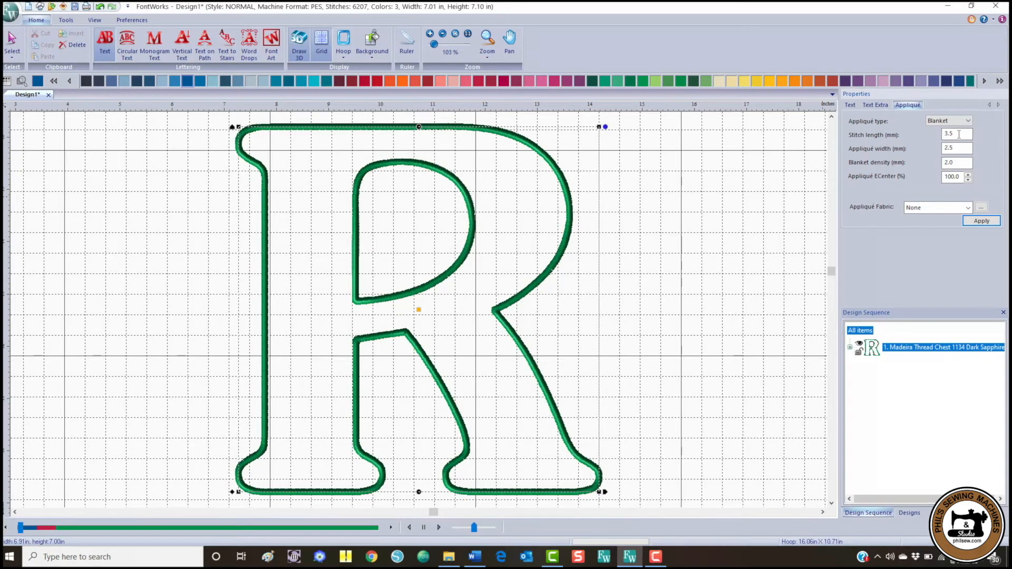
left_click_drag(962, 148, 932, 149)
left_click(981, 220)
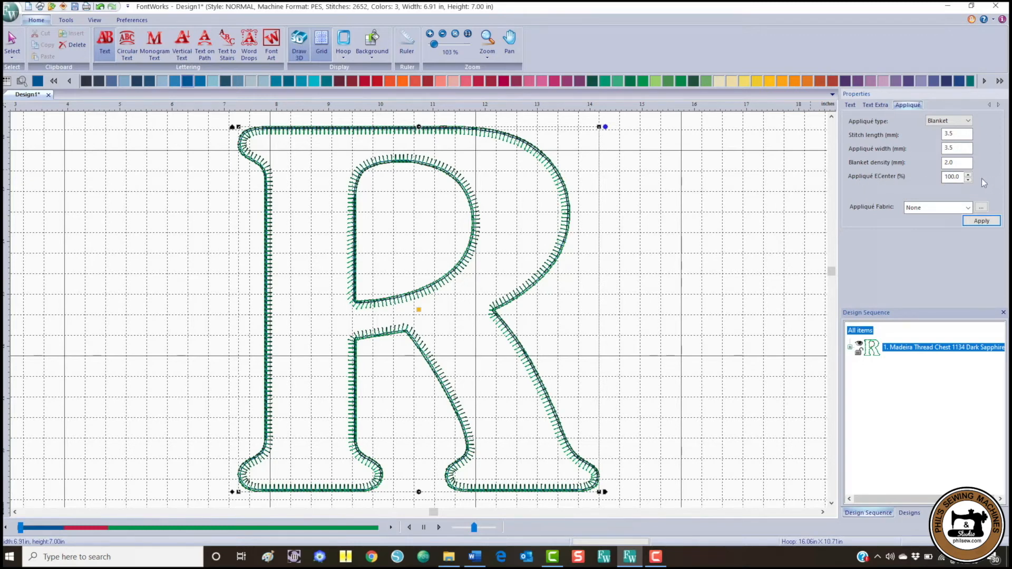
Try an Appliqué ECenter of 50% on the blanket stitching, and return it to 100%.
left_click_drag(960, 177, 908, 179)
type("50")
left_click(981, 222)
left_click_drag(956, 175, 907, 176)
type("100")
key("Return")
left_click(983, 220)
Try to save the design to the USB drive as R, look through the available file types, and abandon the save.
left_click(850, 105)
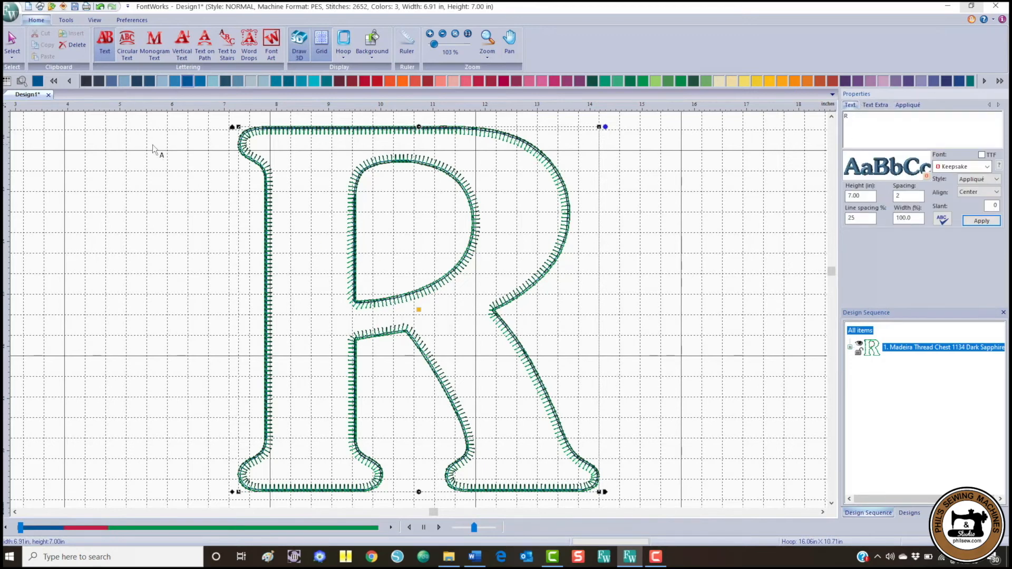
left_click(9, 15)
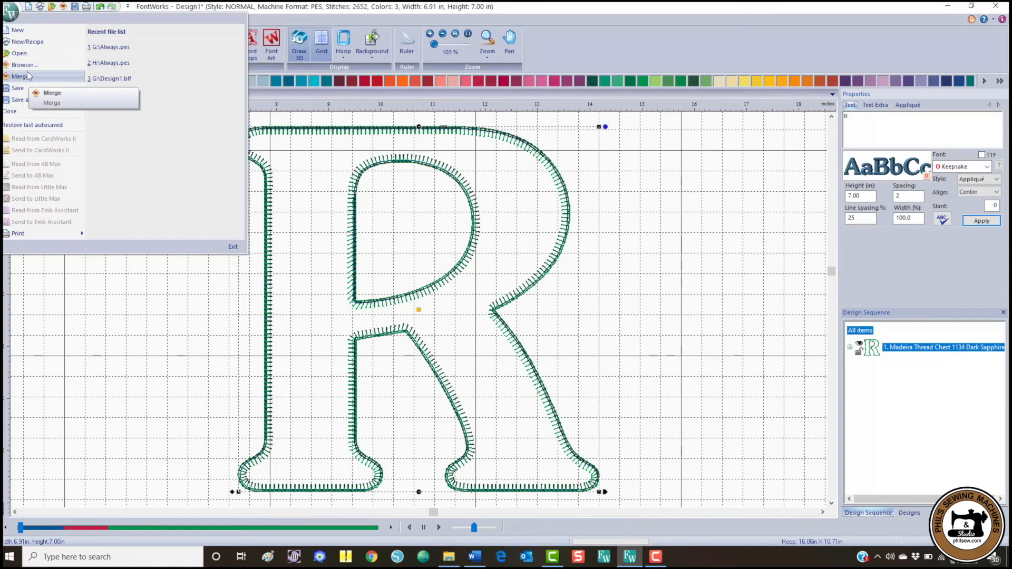
left_click(21, 100)
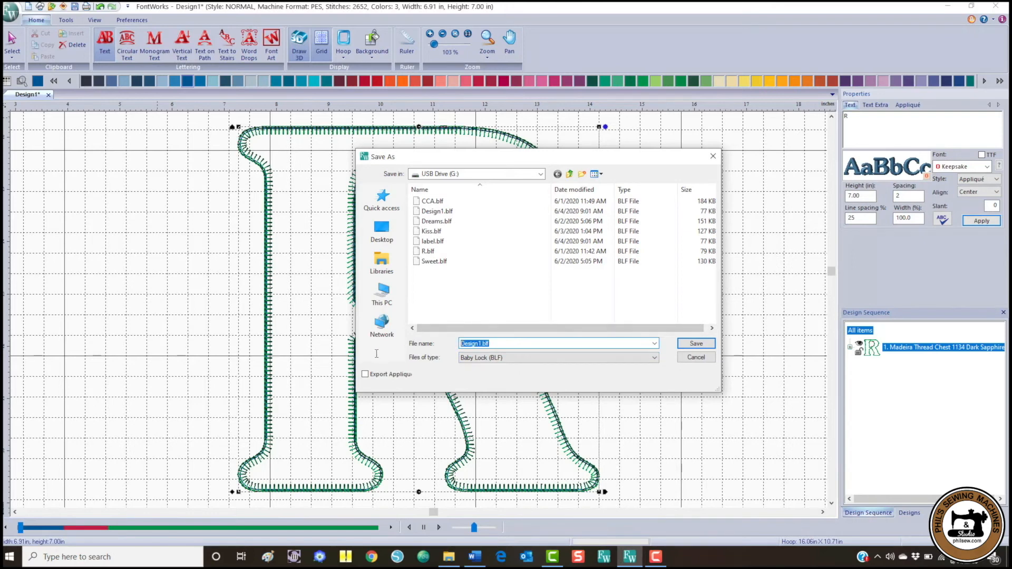
type("R")
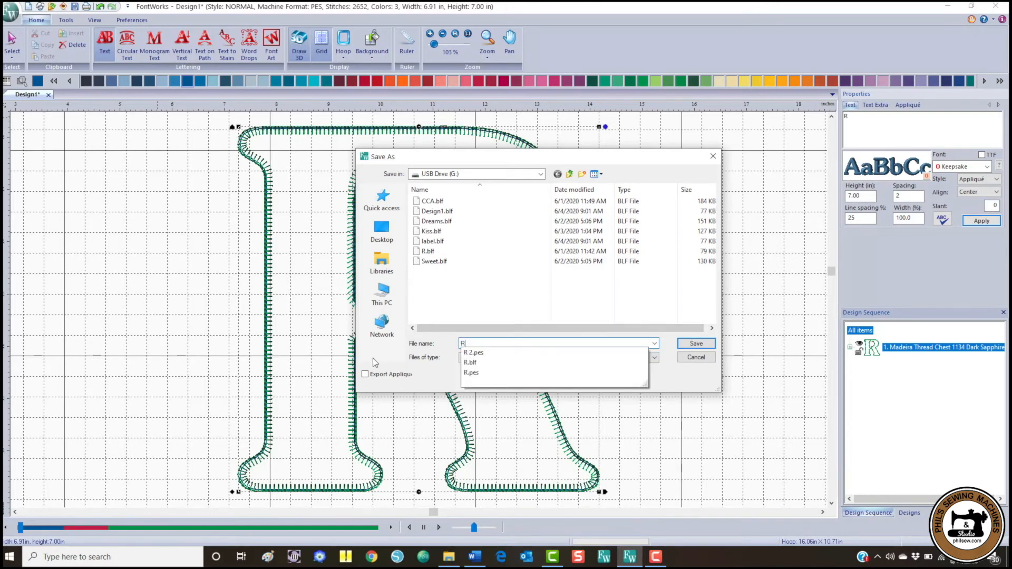
left_click(708, 345)
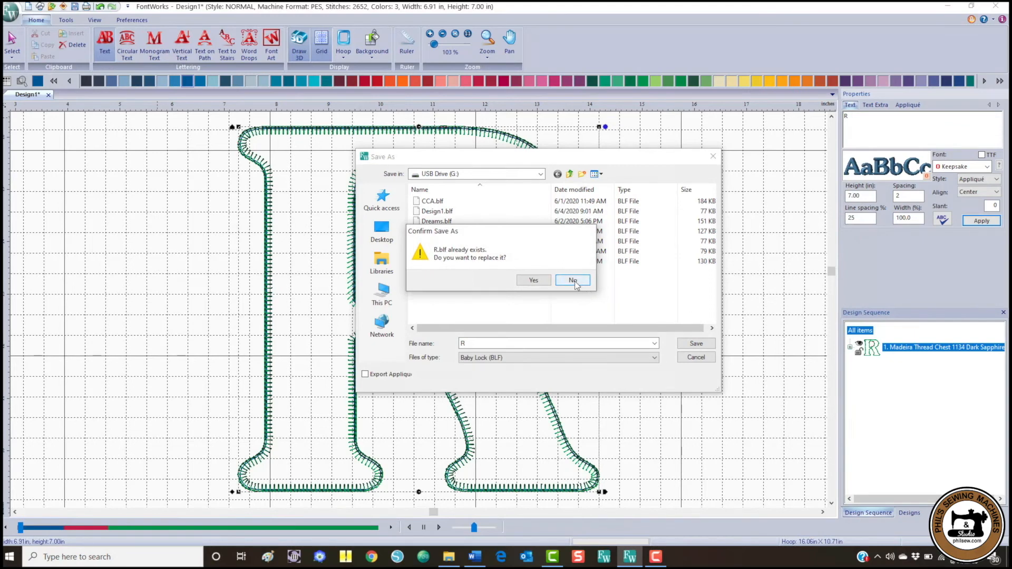
left_click(573, 280)
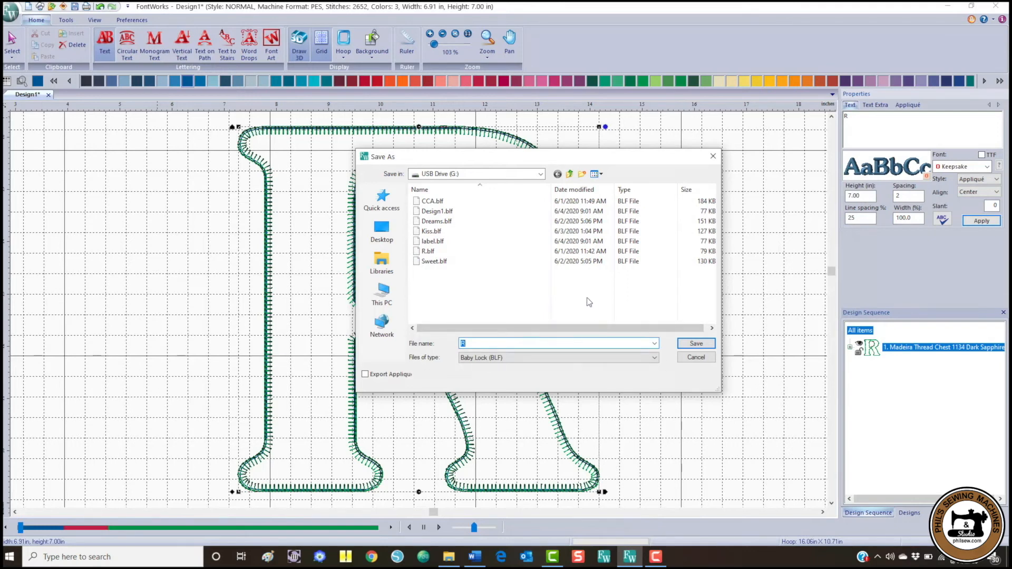
left_click(600, 361)
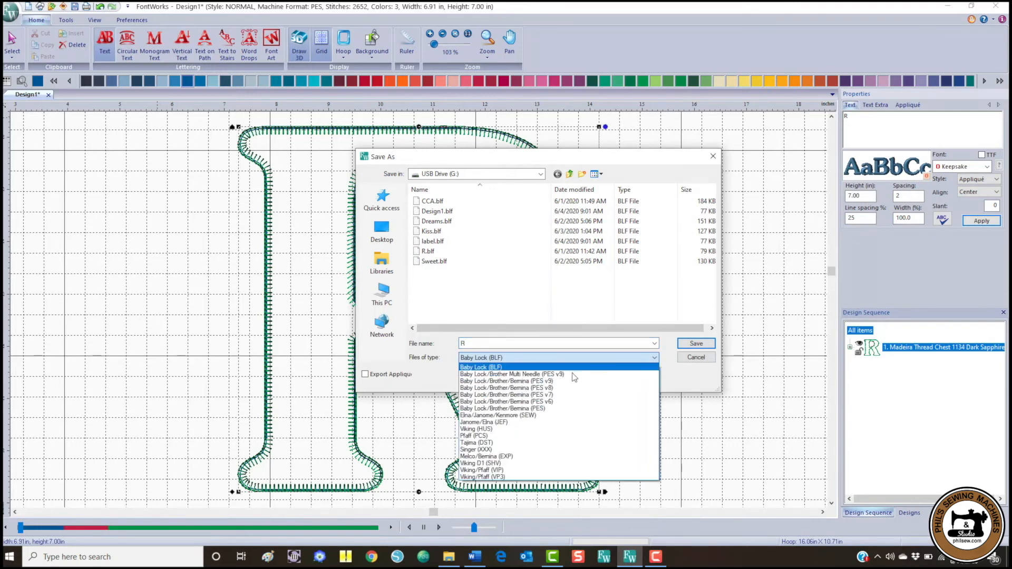
left_click(695, 359)
left_click(694, 358)
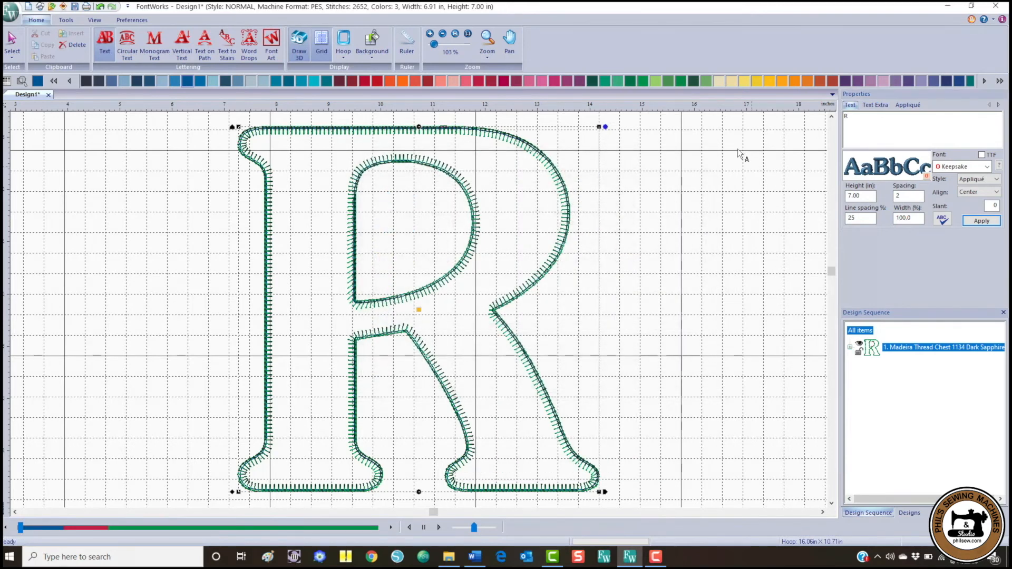
Change the appliqué letter from R to Y and switch the hoop to 200mm X 200mm.
left_click(854, 113)
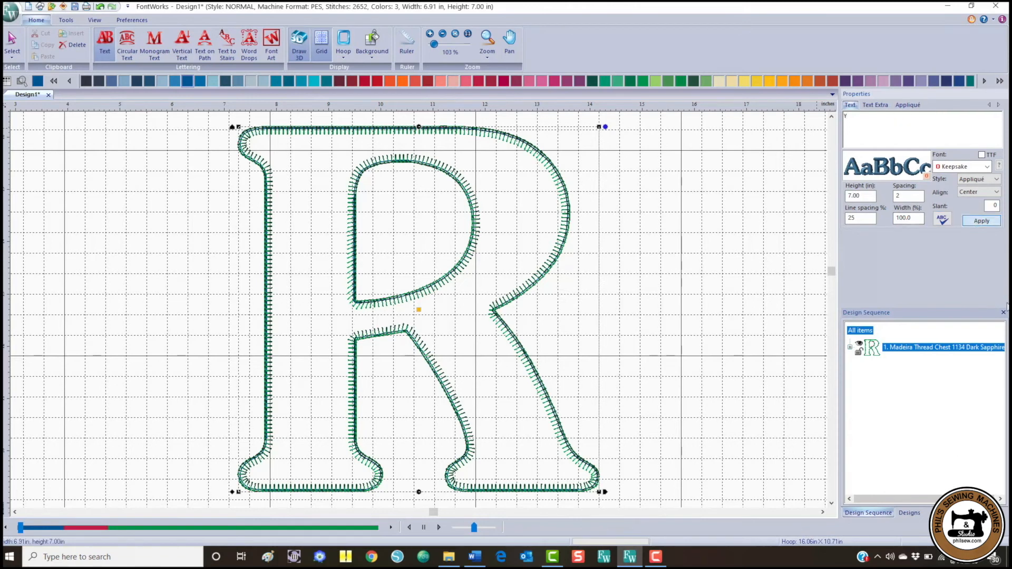
left_click(980, 221)
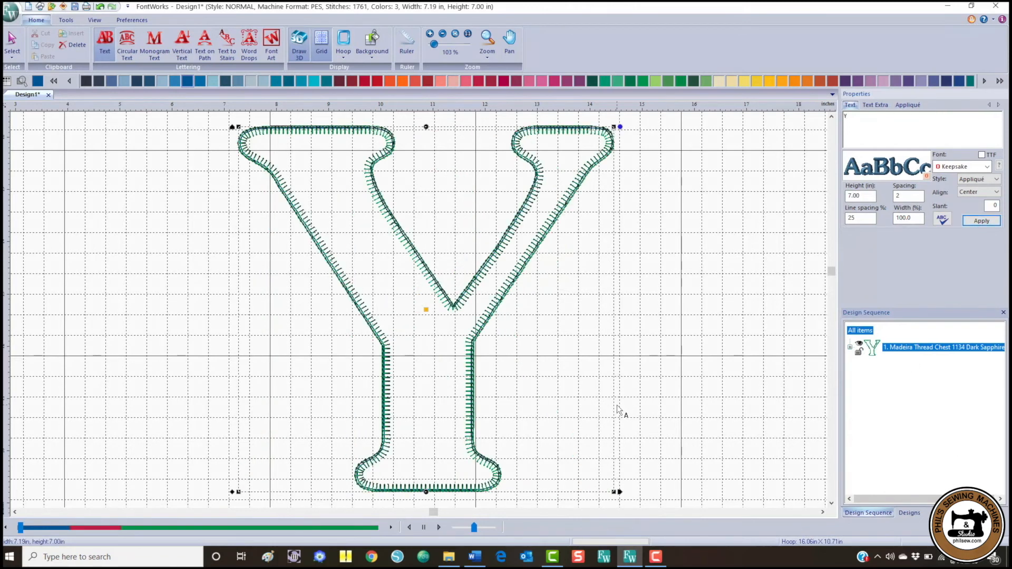
left_click(348, 67)
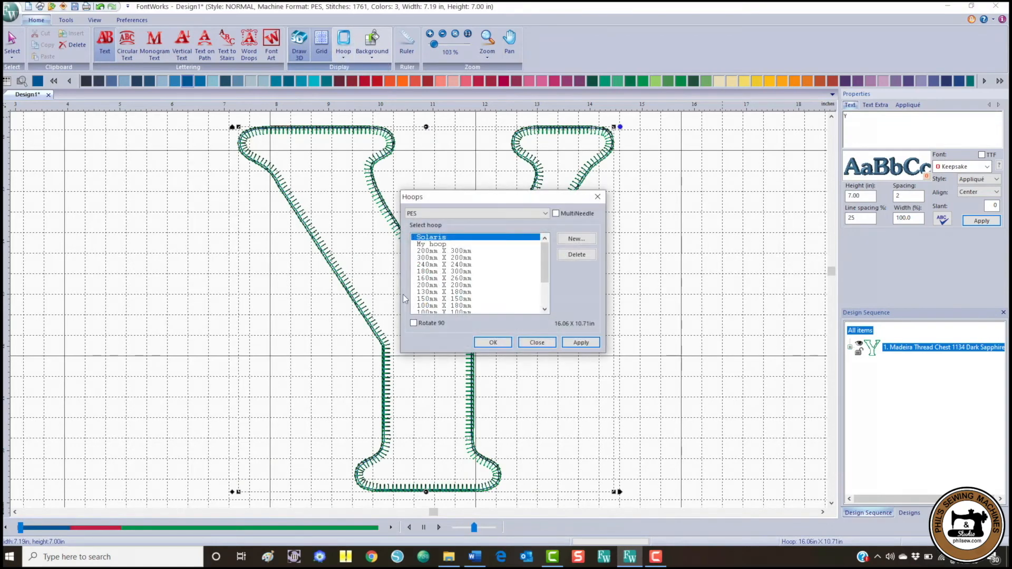
left_click(431, 285)
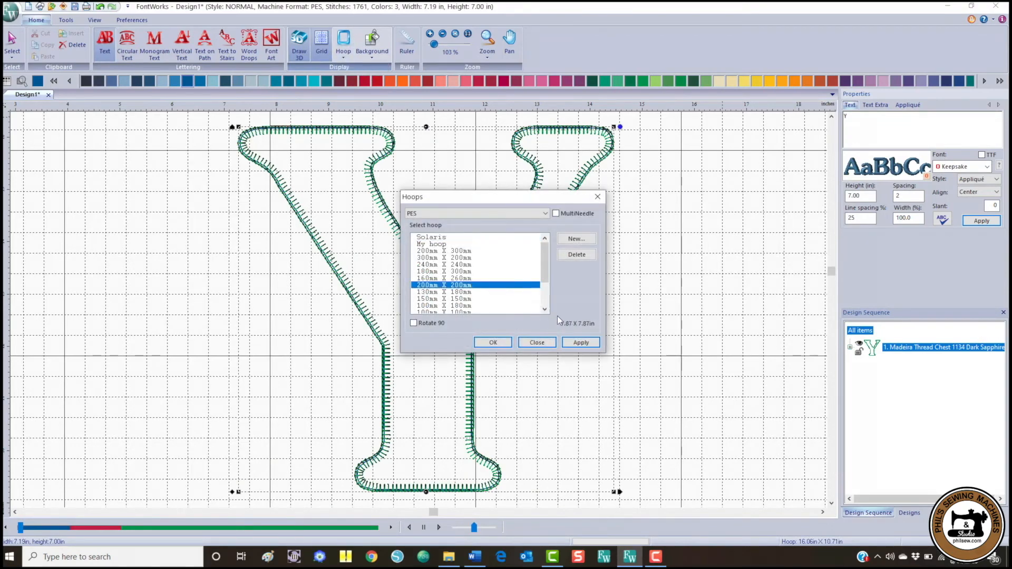
left_click(581, 342)
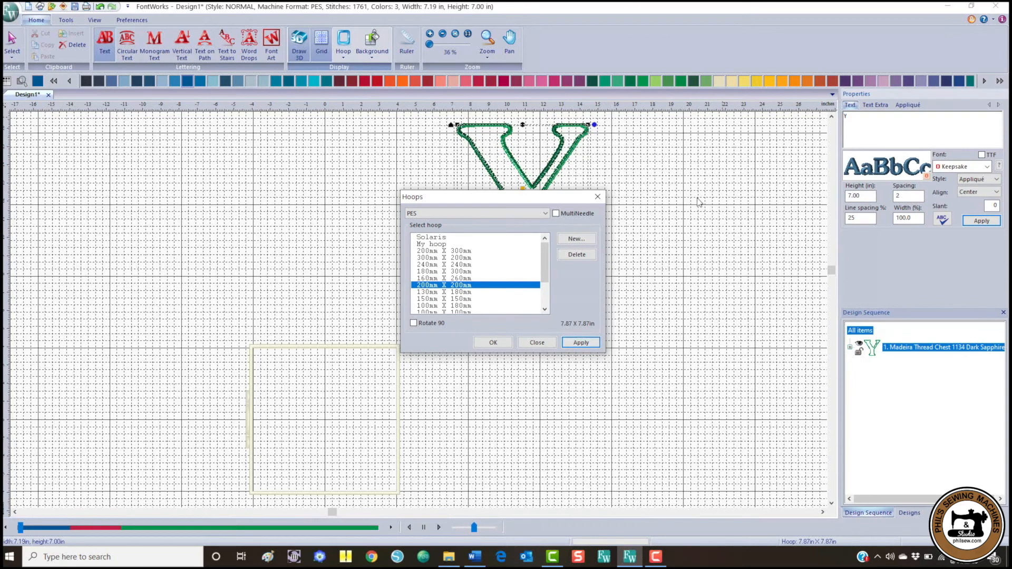
left_click(598, 198)
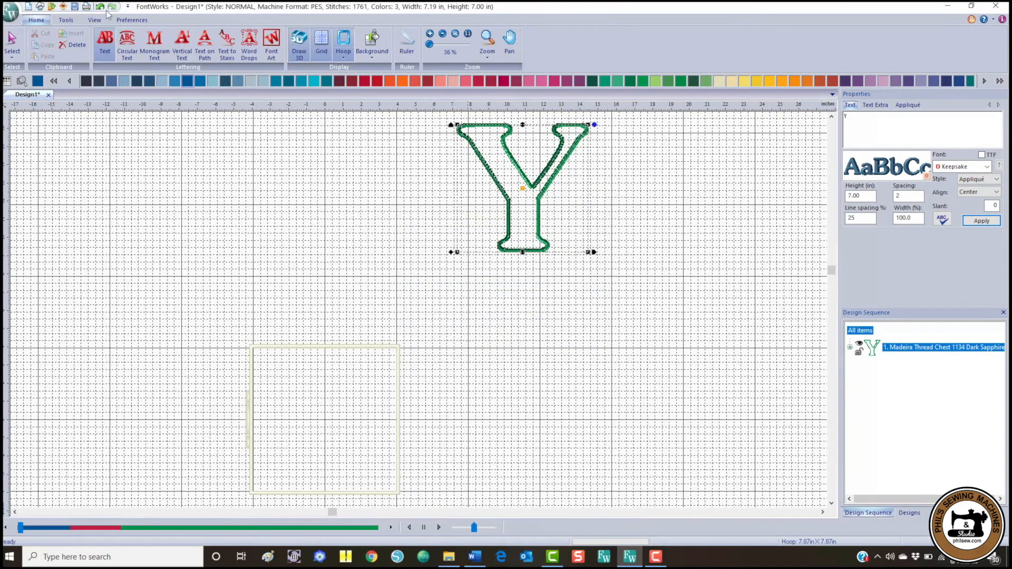
Center the letter Y in the hoop and fit the hoop in the view.
left_click(57, 21)
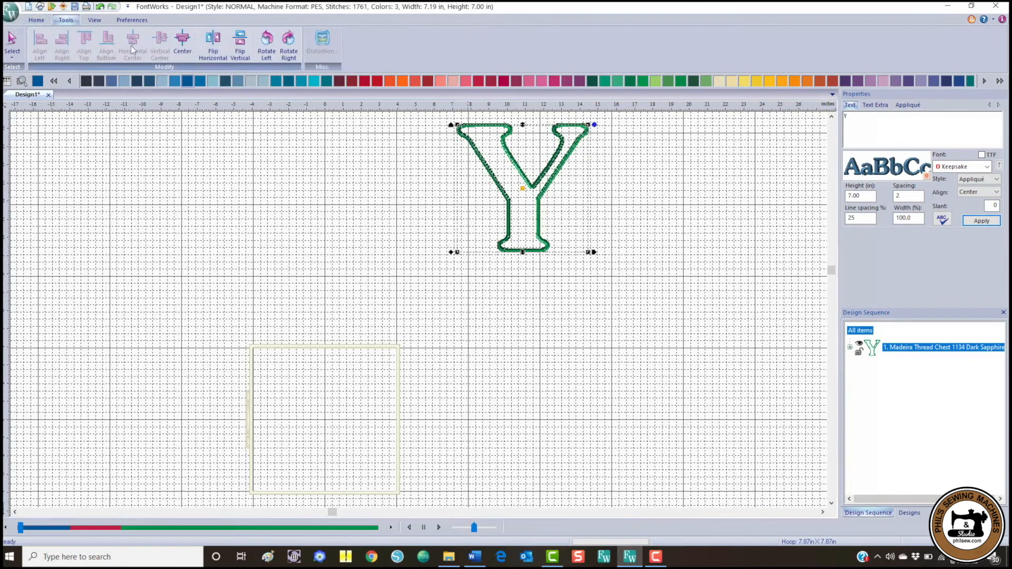
left_click(182, 44)
left_click(36, 20)
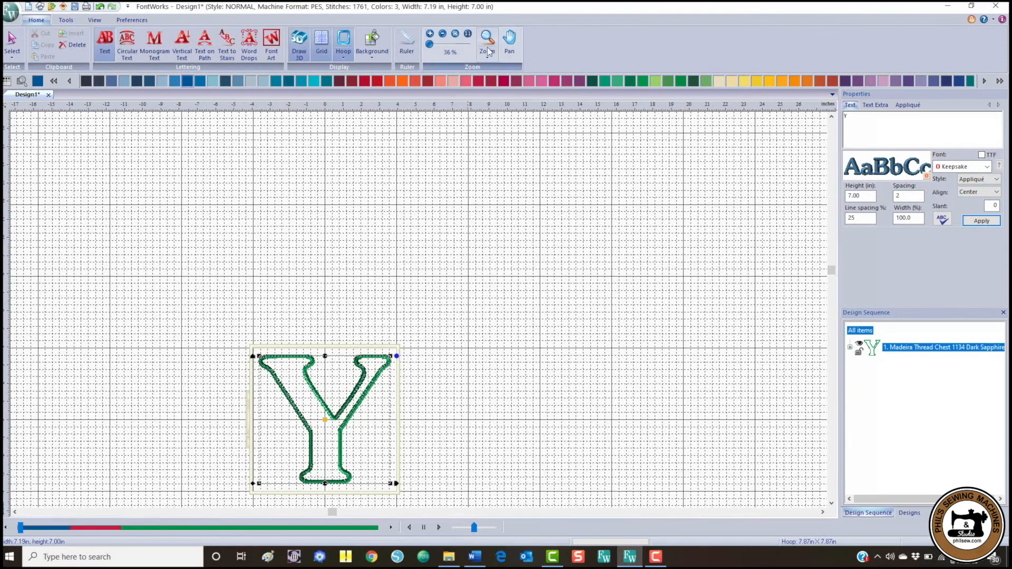
left_click(455, 34)
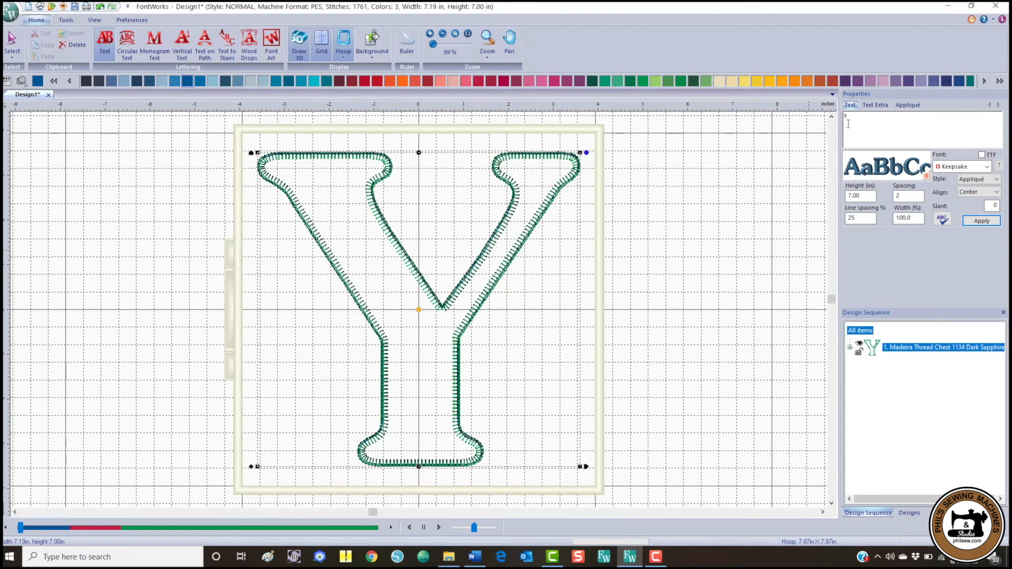
Replace the letter Y with A using the same appliqué settings, and center it in the hoop.
left_click_drag(853, 121, 814, 121)
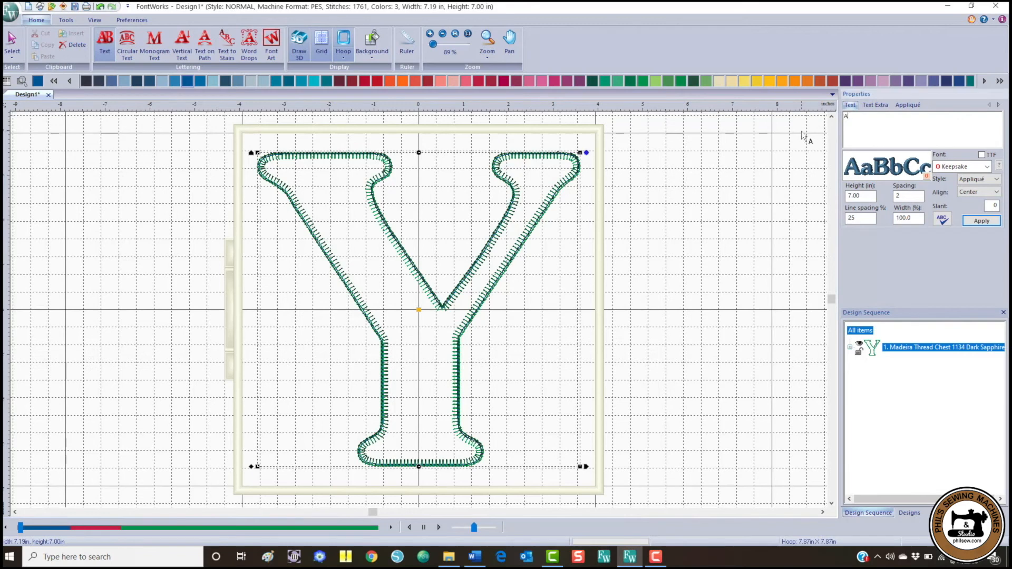
left_click(979, 221)
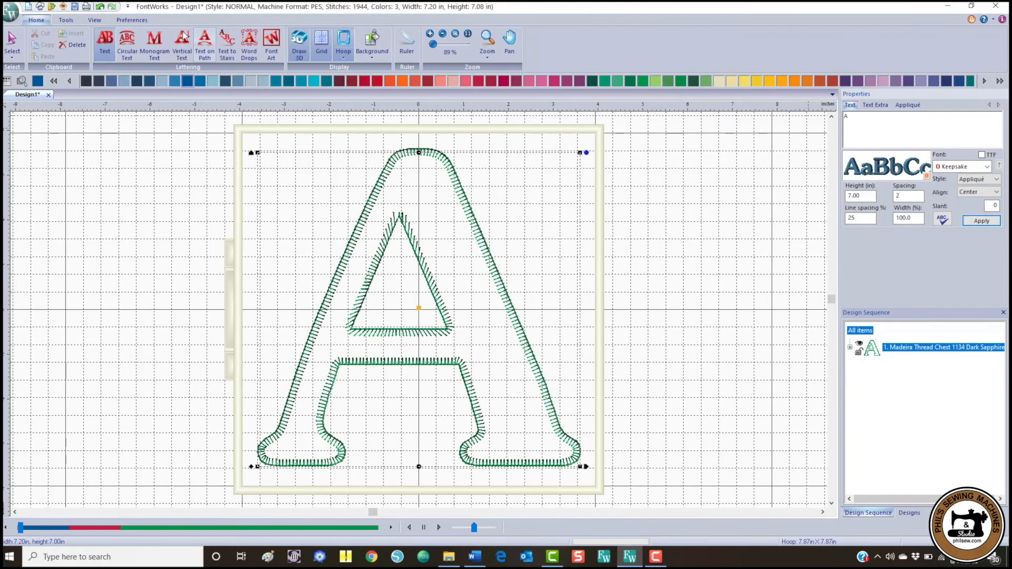
left_click(66, 20)
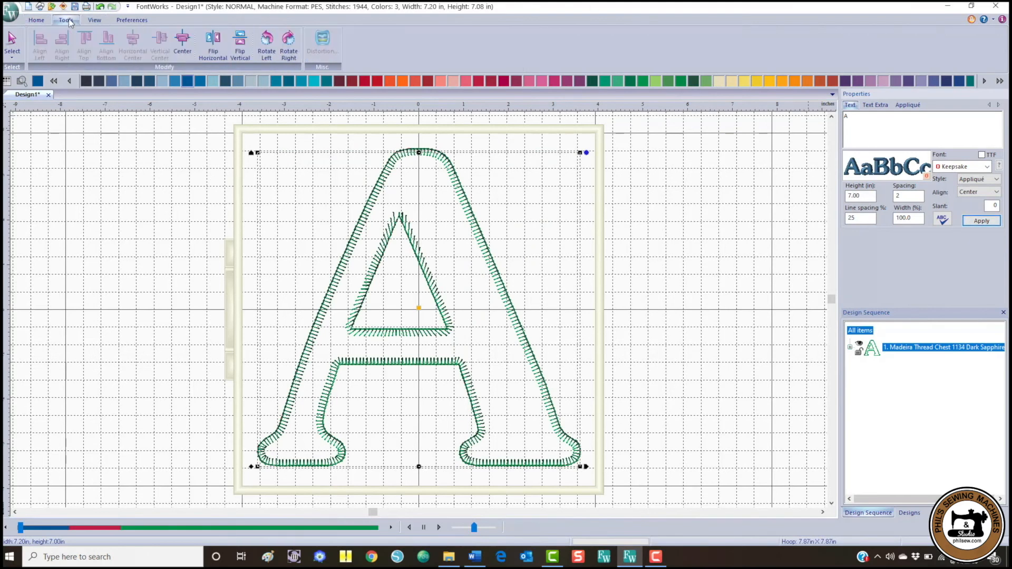
left_click(184, 48)
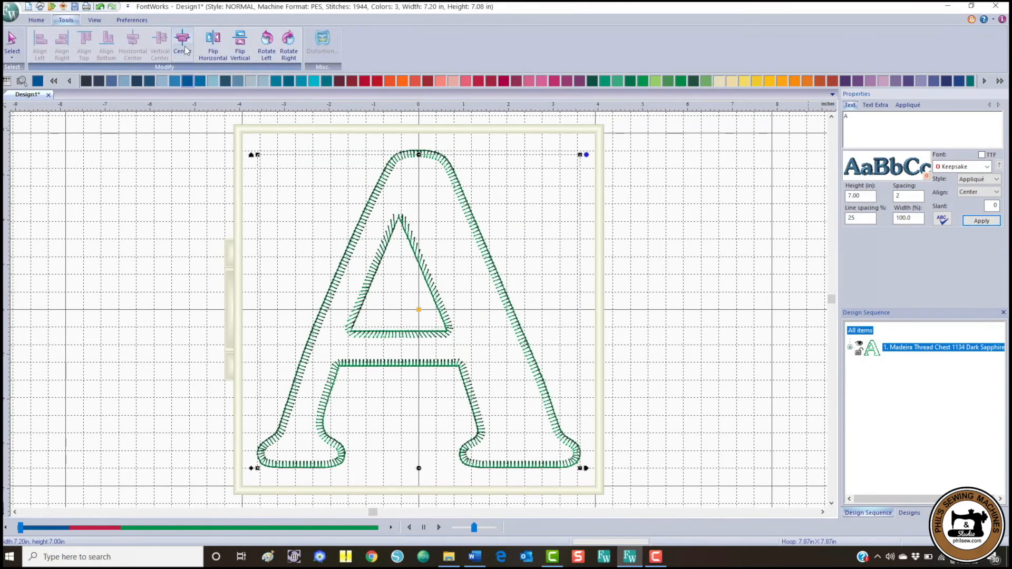
Replace the letter A with N using the same appliqué settings, and center it in the hoop.
double_click(846, 117)
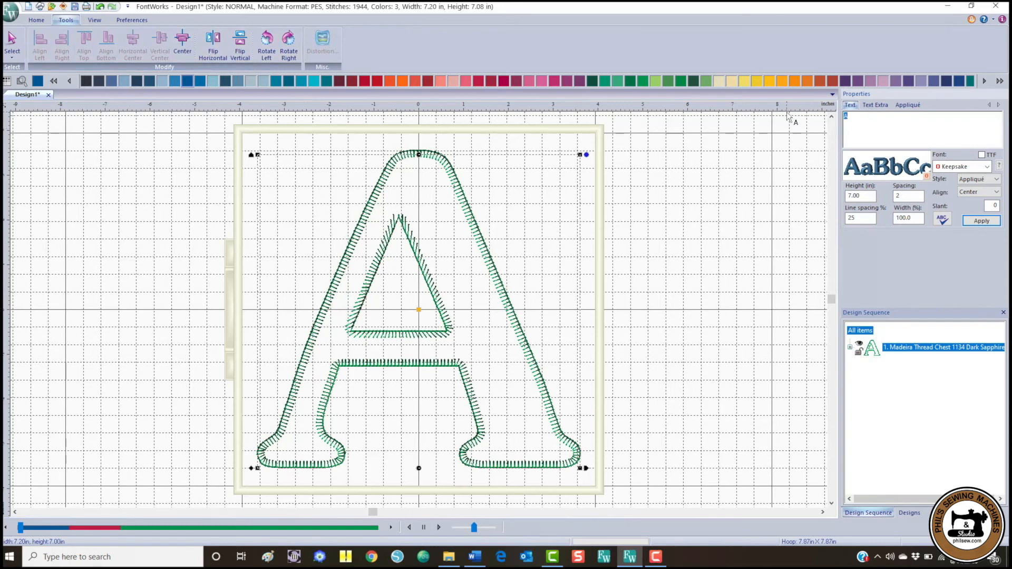
type("N")
left_click(981, 220)
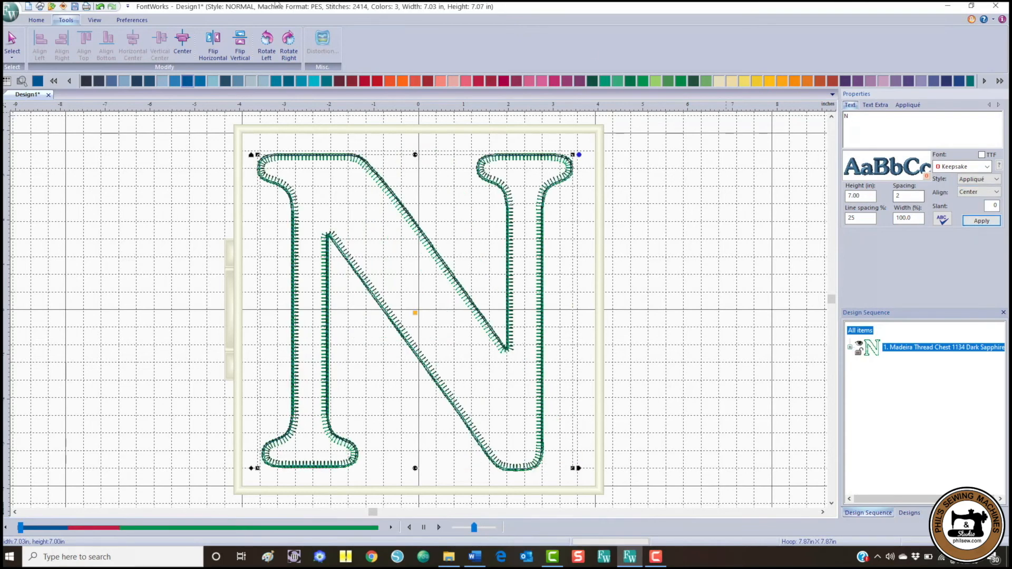
left_click(182, 42)
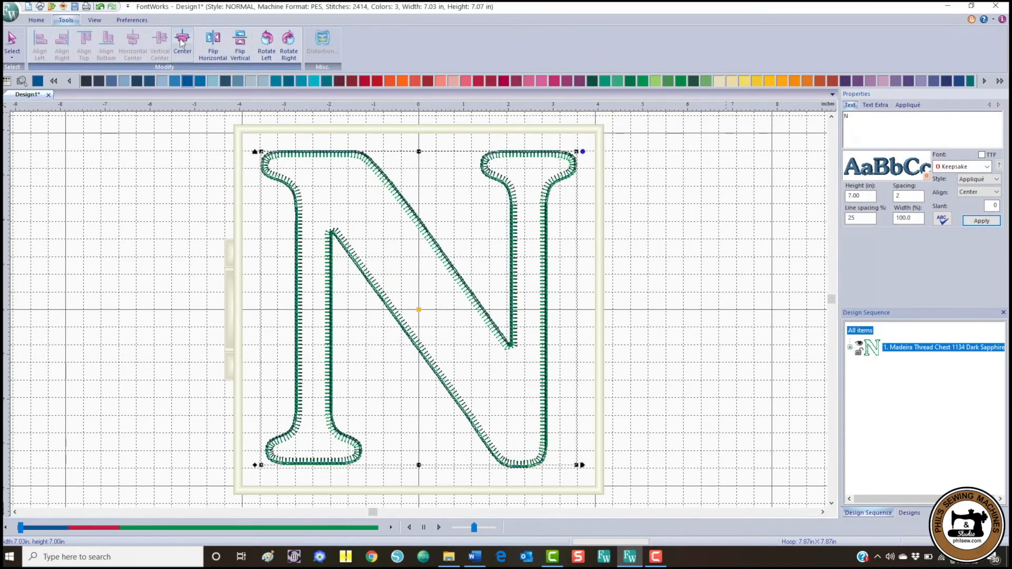
Expand the letter N and its text entry in the design sequence to examine the individual thread colors.
left_click(37, 20)
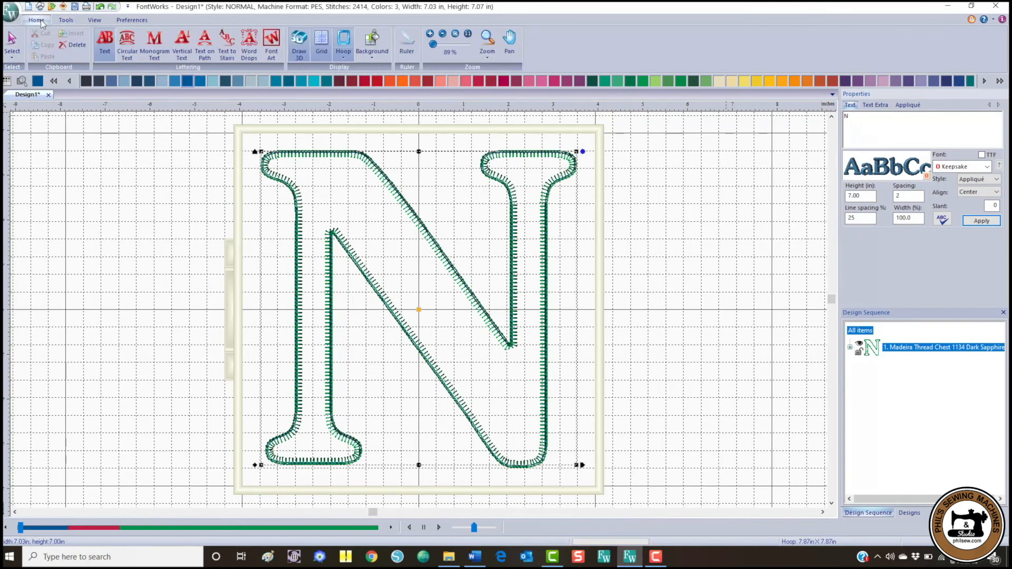
left_click(848, 347)
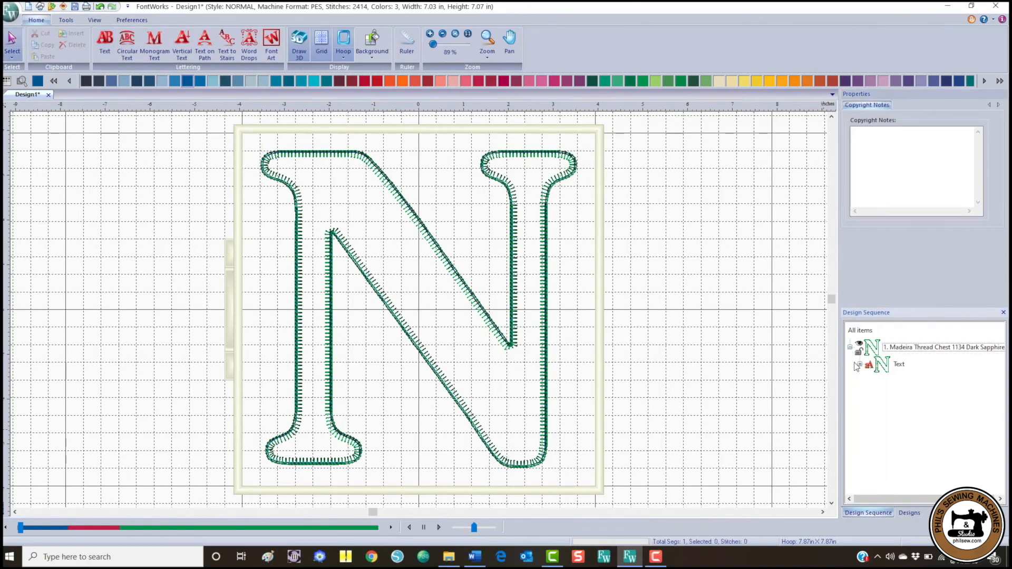
left_click(859, 364)
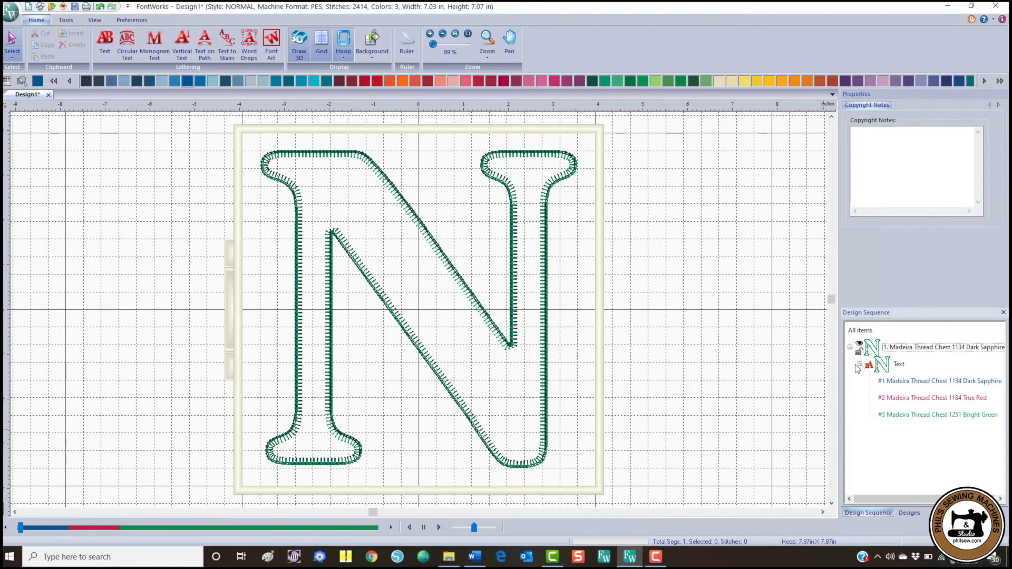